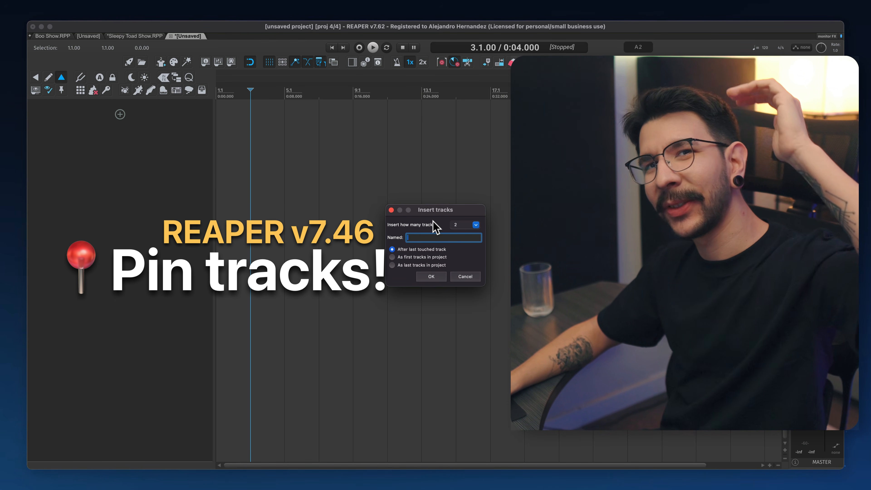
Step: Insert 200 tracks after the last touched track
click(473, 224)
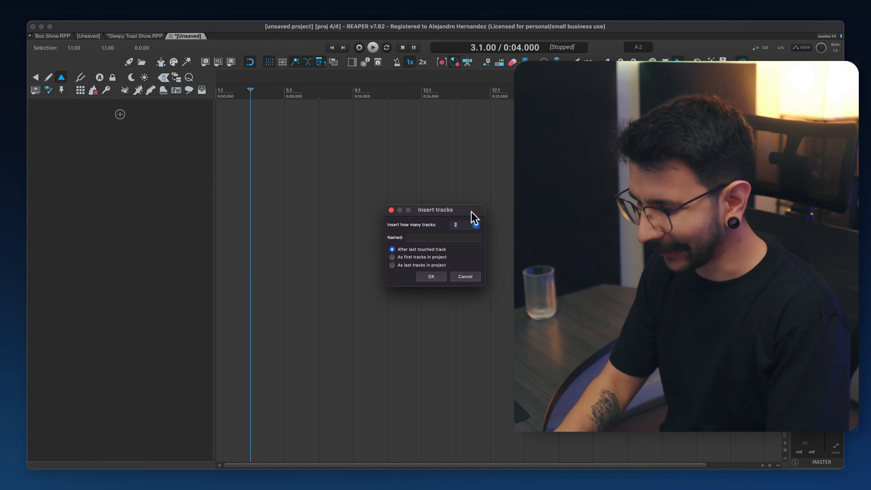
text(200)
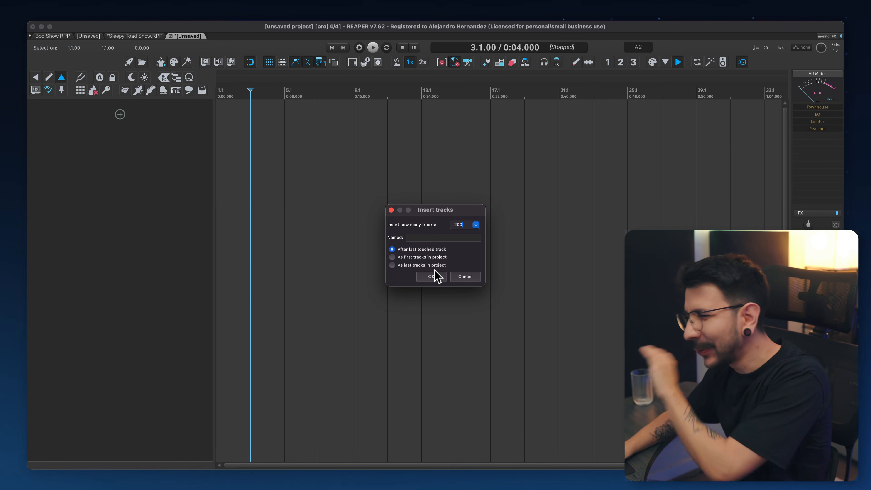
click(440, 283)
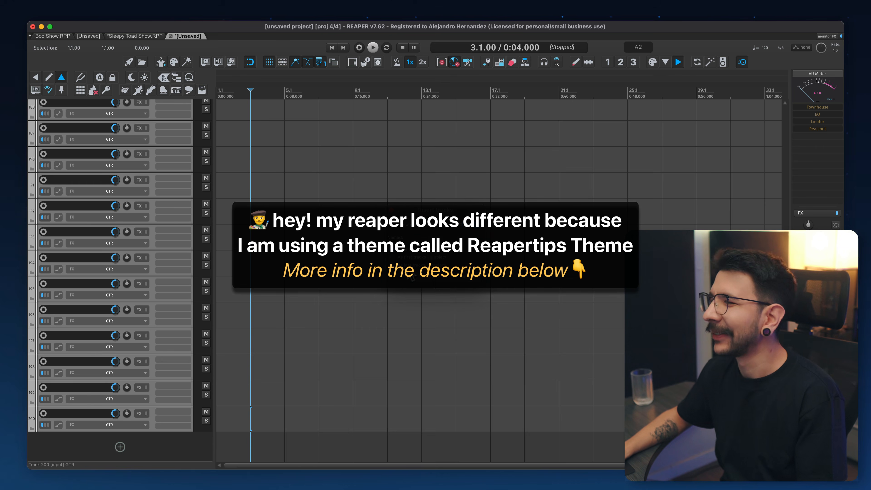
Step: Rename track 153 as Pin and color it pinkish red
scroll(300, 360, up, 15)
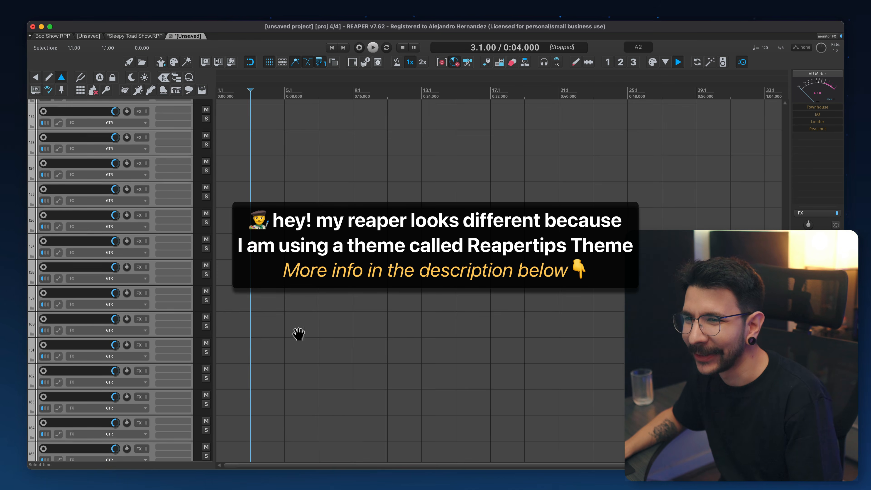
click(74, 173)
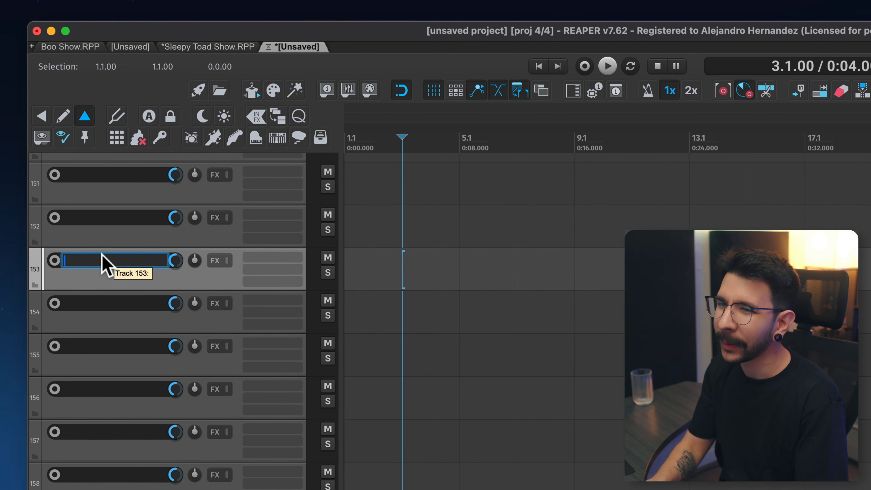
text(Pin)
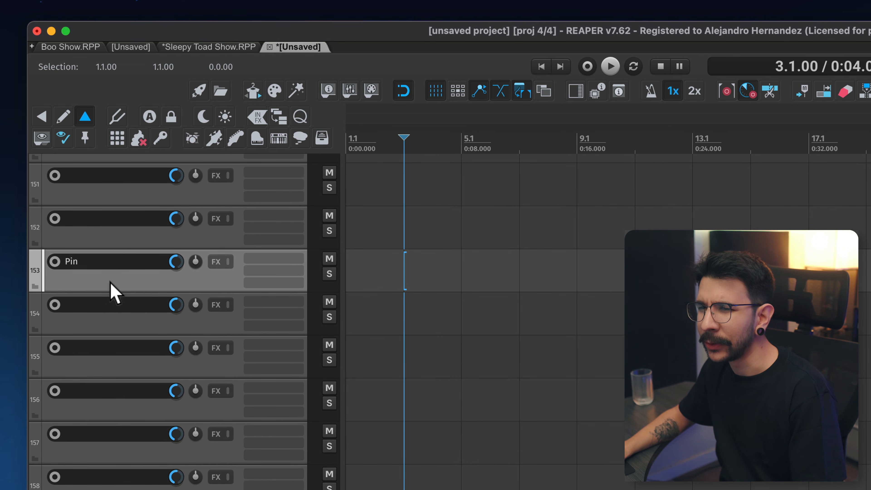
key(shift+c)
click(695, 471)
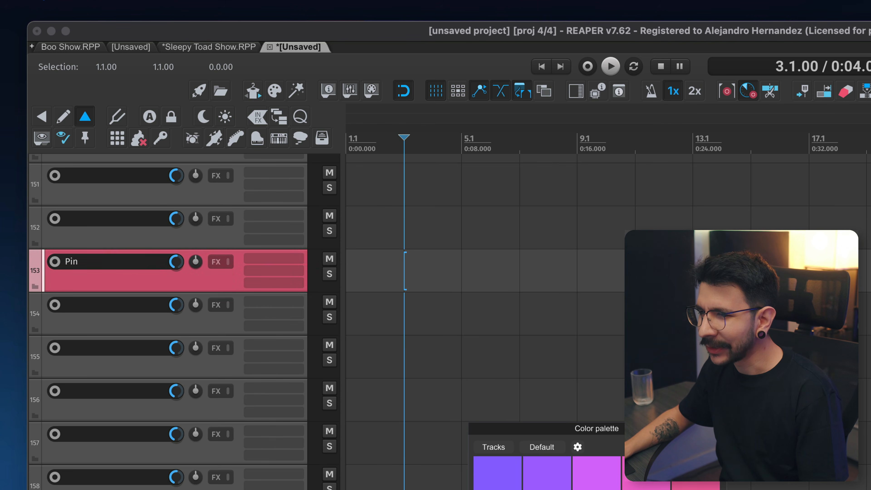
key(Escape)
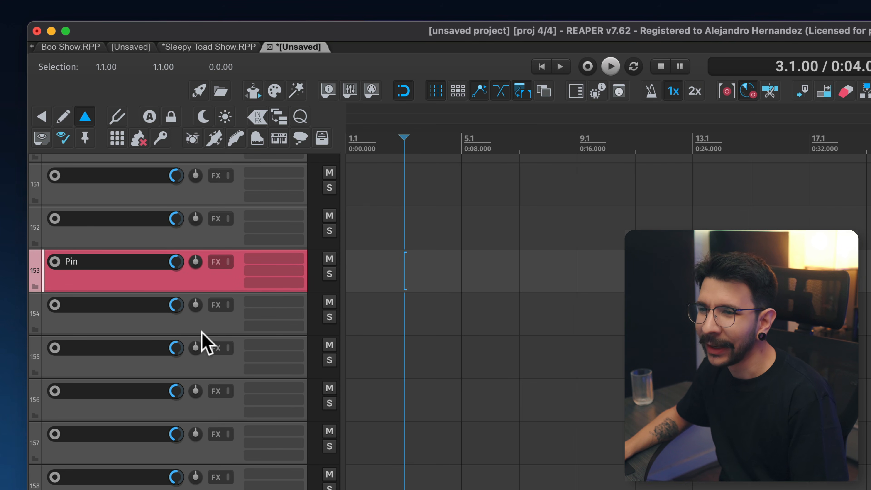
Step: Pin the pink track 153 to the top of the arrange view
click(205, 322)
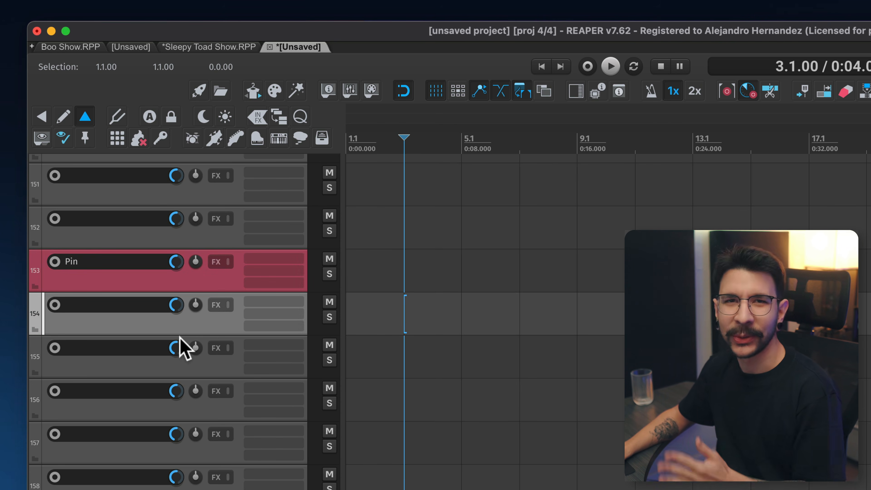
click(215, 288)
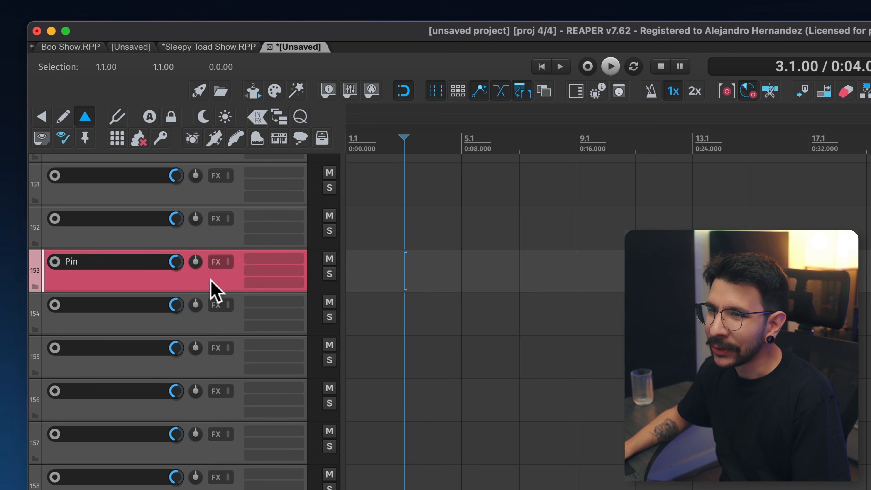
right_click(208, 279)
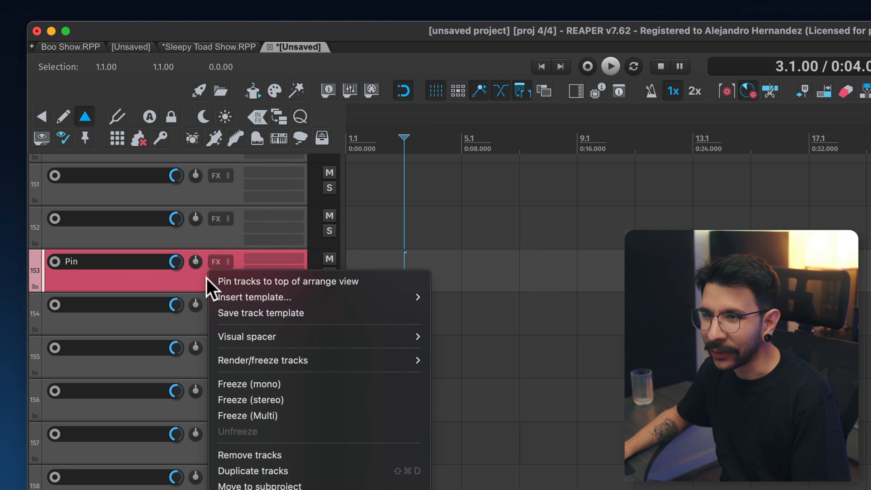
click(230, 281)
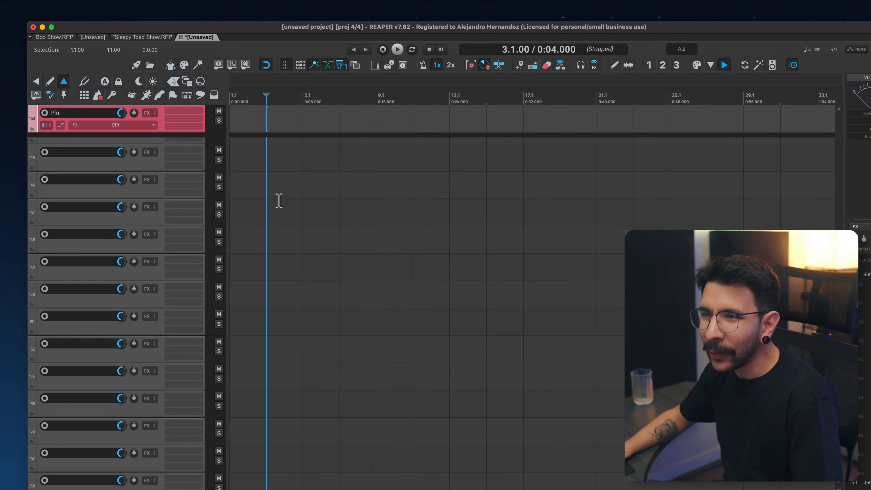
Step: Draw two adjoining items on the pinned track, one from 5.1 to 13.1 and another from 13.1 to 21.1
scroll(284, 332, up, 10)
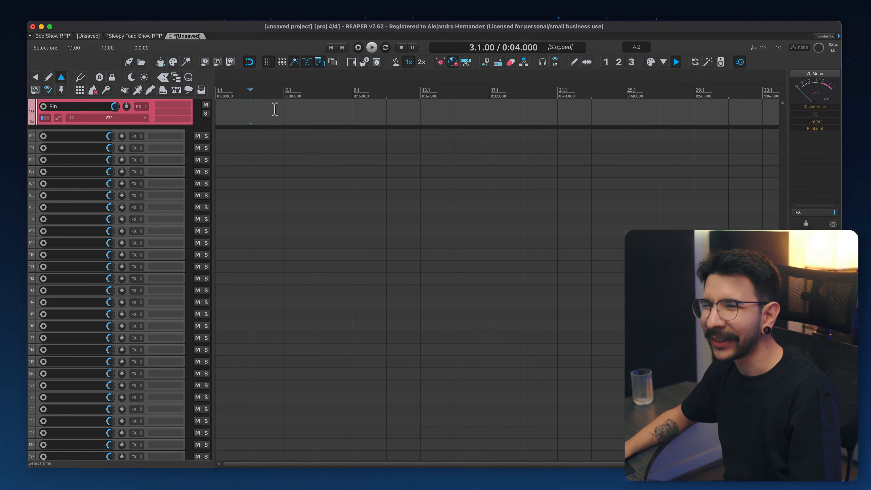
drag(275, 109, 413, 113)
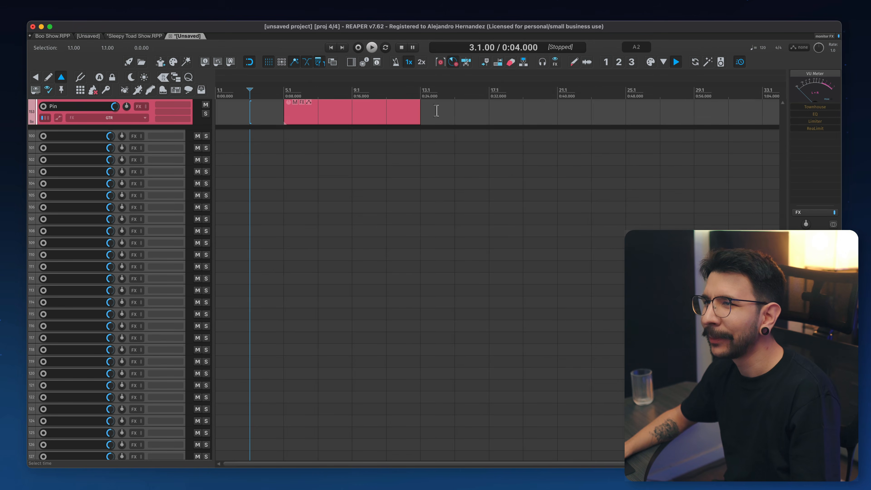
click(462, 109)
scroll(466, 109, down, 2)
drag(386, 108, 447, 113)
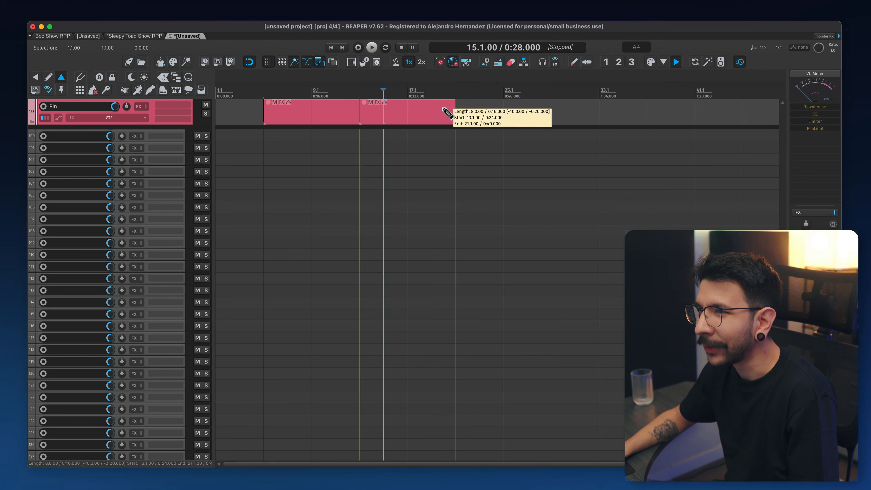
Step: Look through the unpinned tracks at different timeline scales to examine how the pinned track and its items stay in view
scroll(317, 190, up, 10)
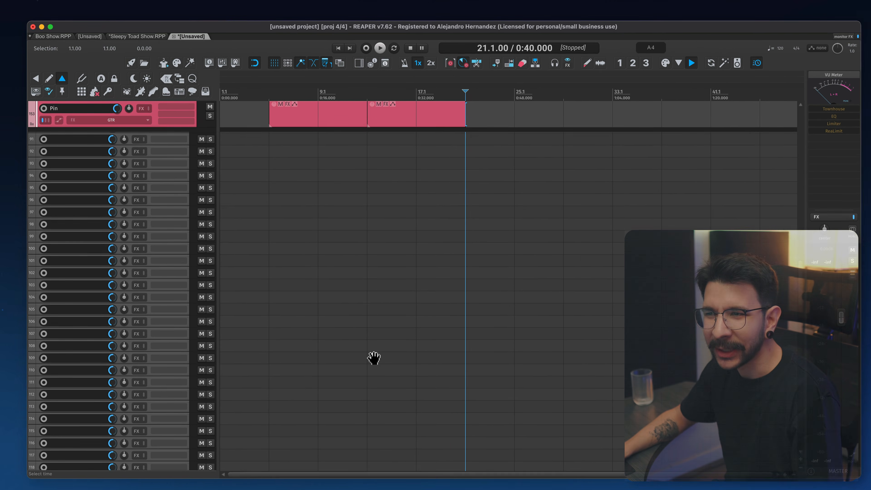
scroll(421, 317, up, 10)
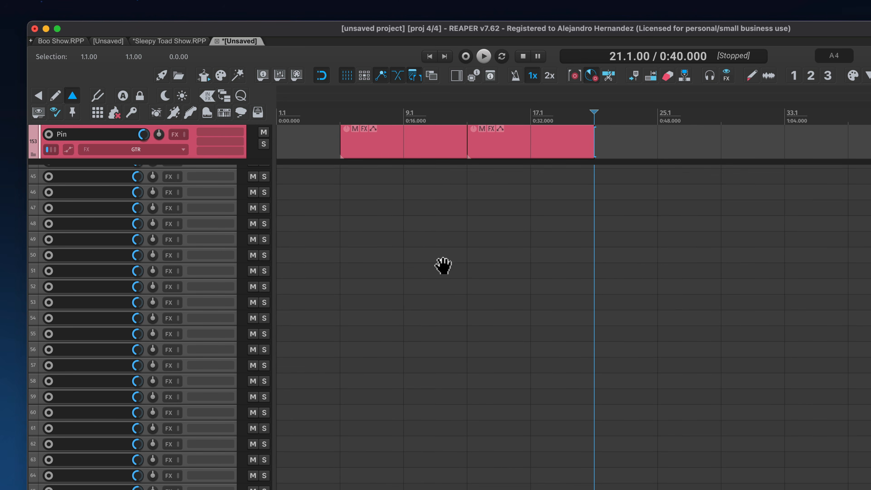
scroll(382, 240, up, 5)
drag(380, 245, 466, 255)
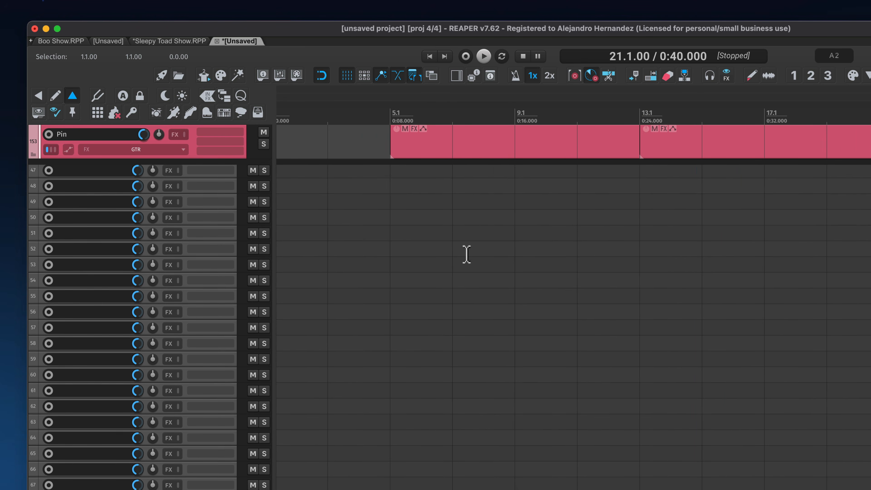
scroll(467, 254, down, 4)
drag(397, 274, 394, 253)
click(414, 144)
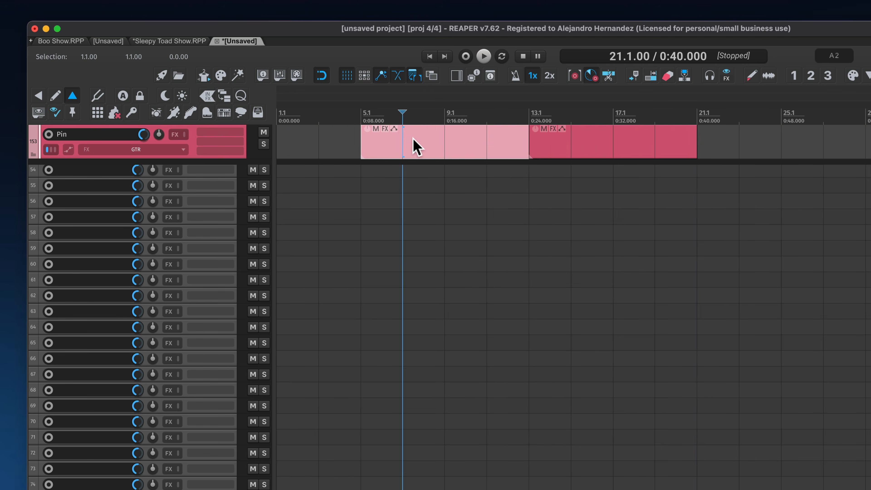
scroll(373, 158, down, 3)
click(501, 137)
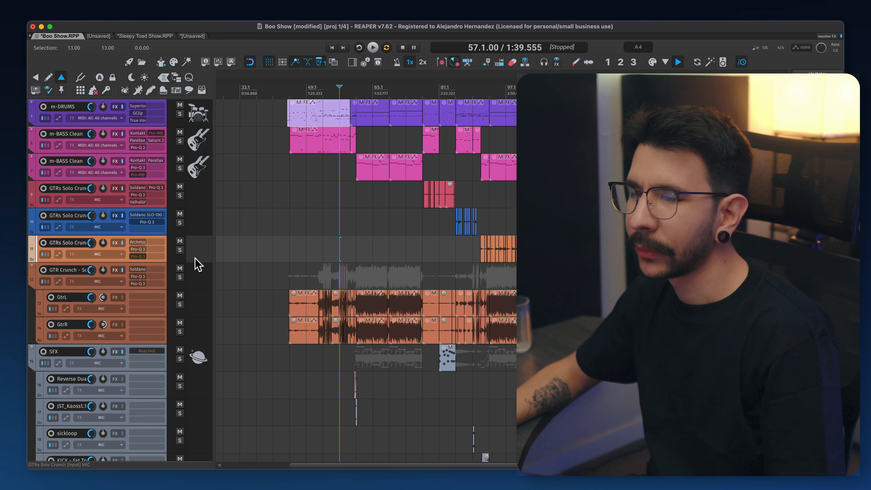
Step: Pin the m-DRUMS track of the Boo Show project to the top of the arrange view
right_click(196, 118)
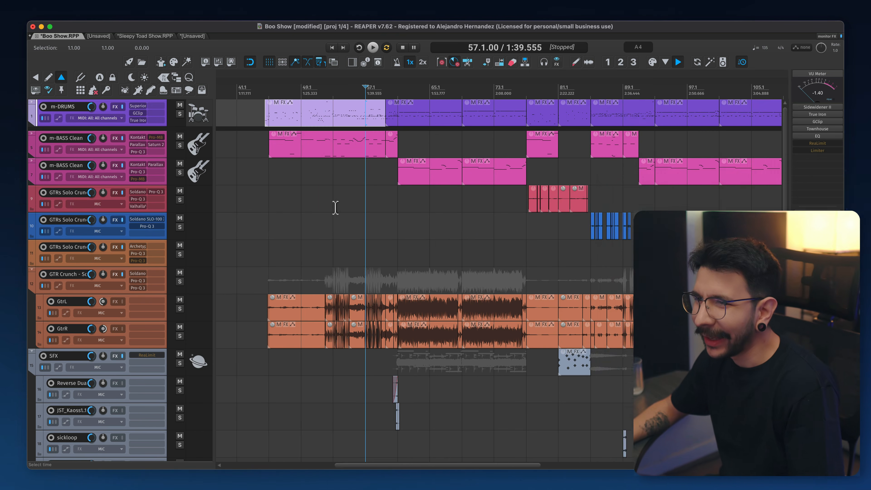
Step: Compare the GtrL and GtrR items with the pinned drum items around measure 57, both close up and across the song
scroll(363, 228, up, 10)
drag(373, 194, 371, 190)
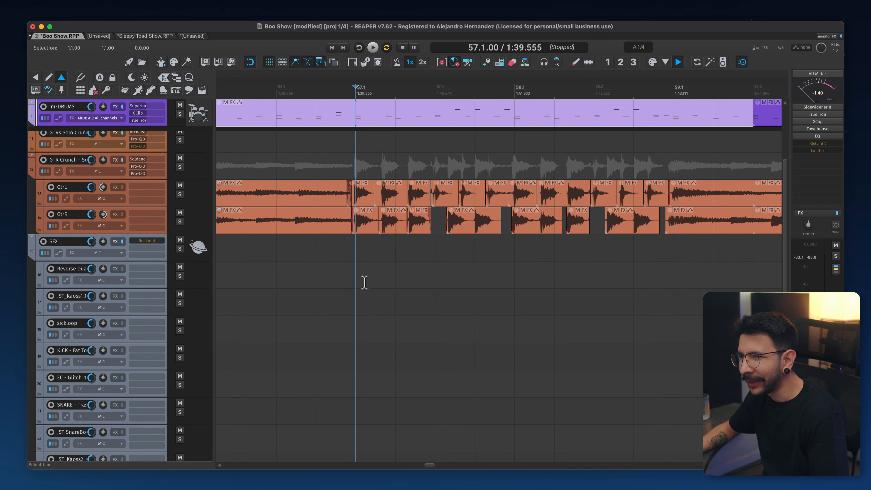
click(364, 282)
drag(358, 220, 352, 218)
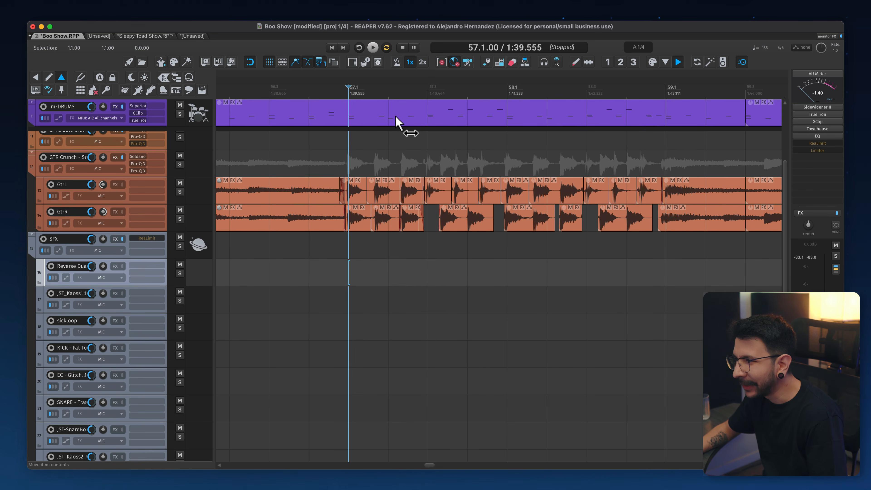
scroll(425, 119, down, 5)
scroll(514, 123, right, 5)
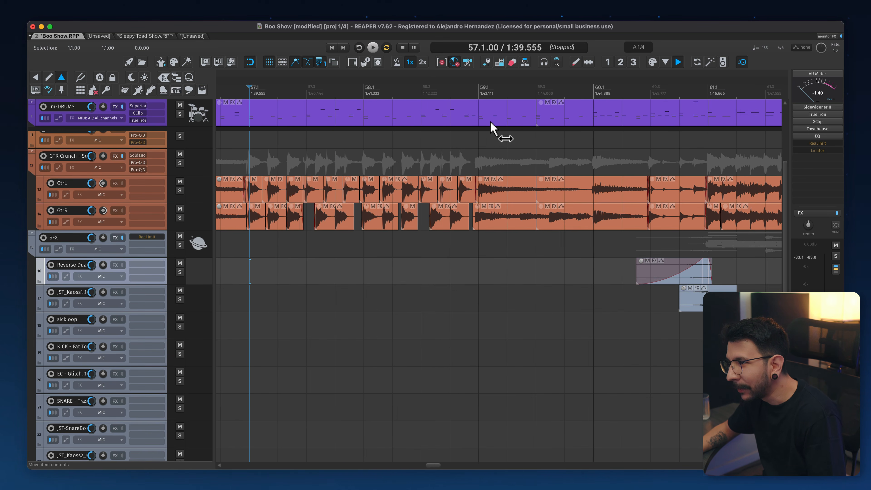
scroll(450, 150, up, 1)
drag(402, 164, 562, 155)
scroll(385, 185, up, 5)
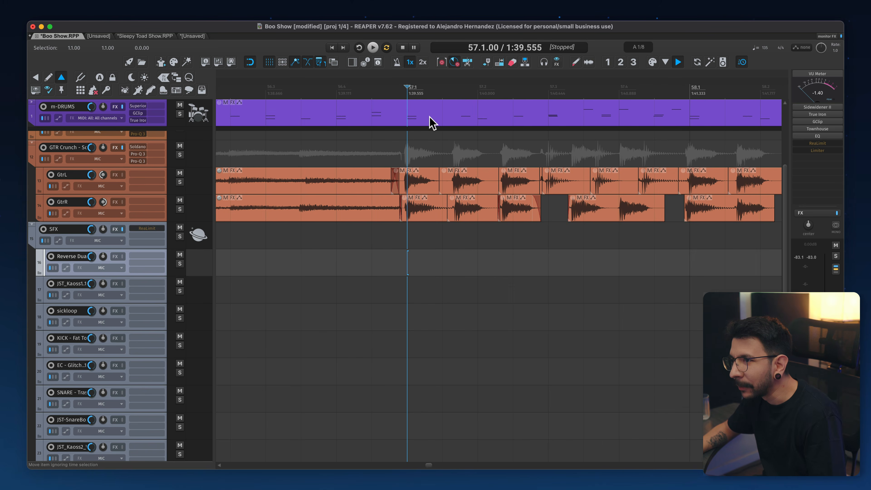
scroll(425, 140, down, 2)
scroll(424, 144, down, 5)
drag(482, 166, 420, 174)
scroll(420, 174, down, 5)
drag(534, 266, 408, 185)
scroll(408, 185, down, 2)
drag(307, 172, 318, 280)
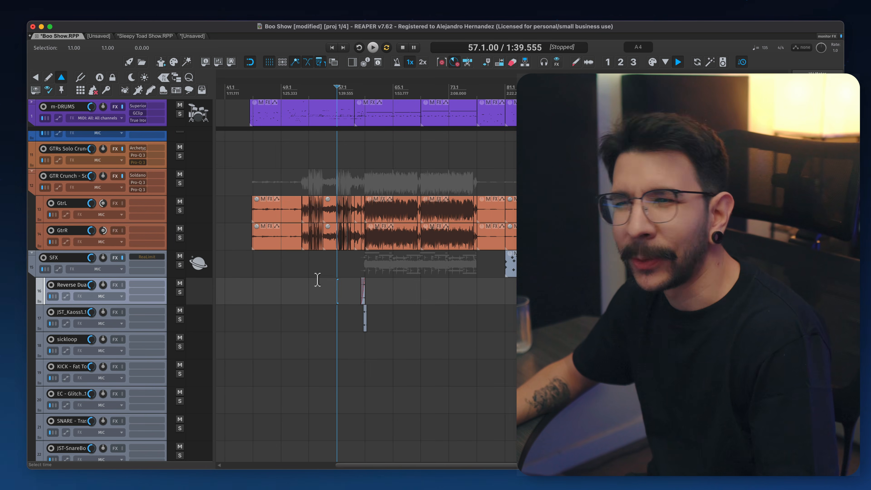
Step: Pin the GTR Crunch folder with its GtrL and GtrR tracks to the top of the arrange view
scroll(273, 257, up, 3)
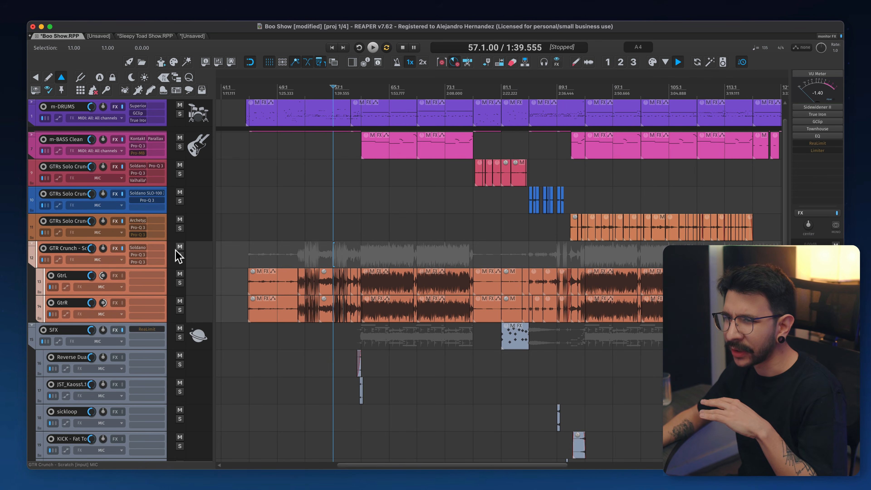
right_click(202, 255)
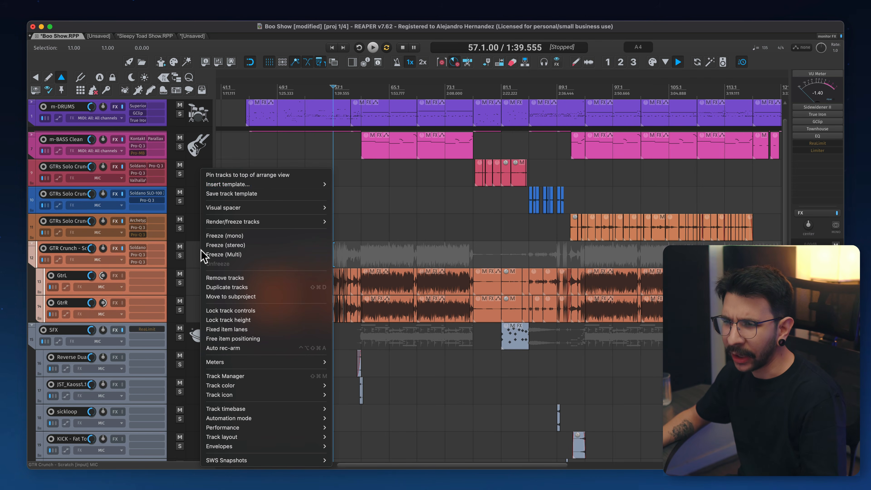
click(236, 175)
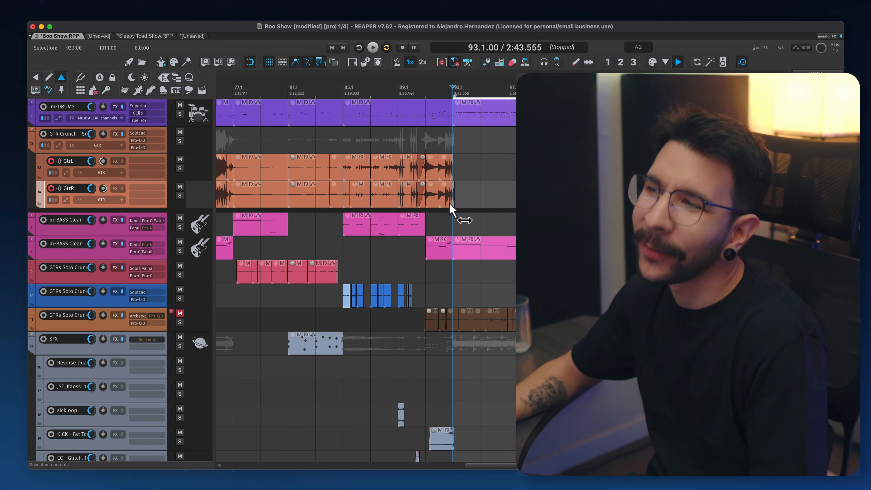
Step: Examine the unpinned SFX tracks against the pinned drum and guitar tracks around measure 93
scroll(456, 158, right, 2)
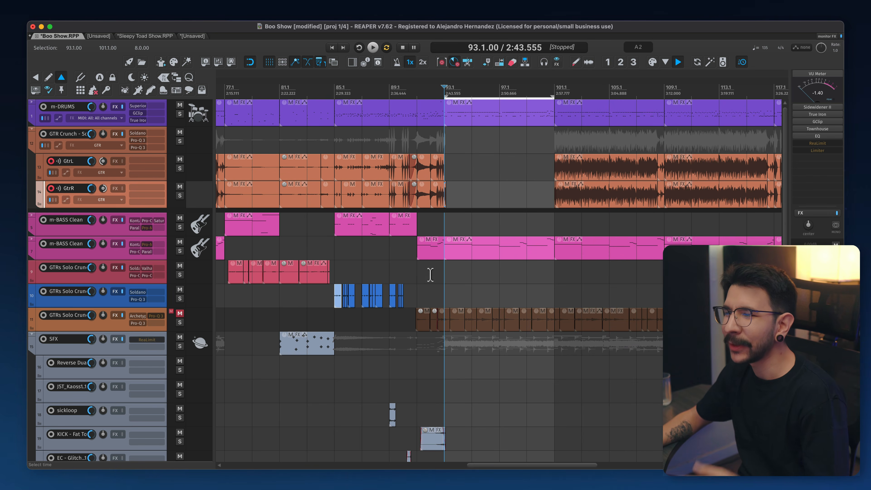
scroll(432, 271, down, 6)
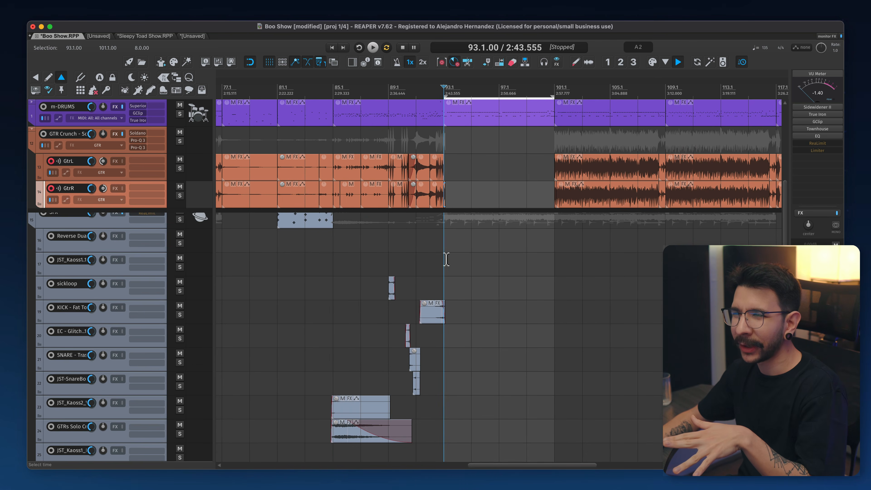
scroll(445, 163, up, 3)
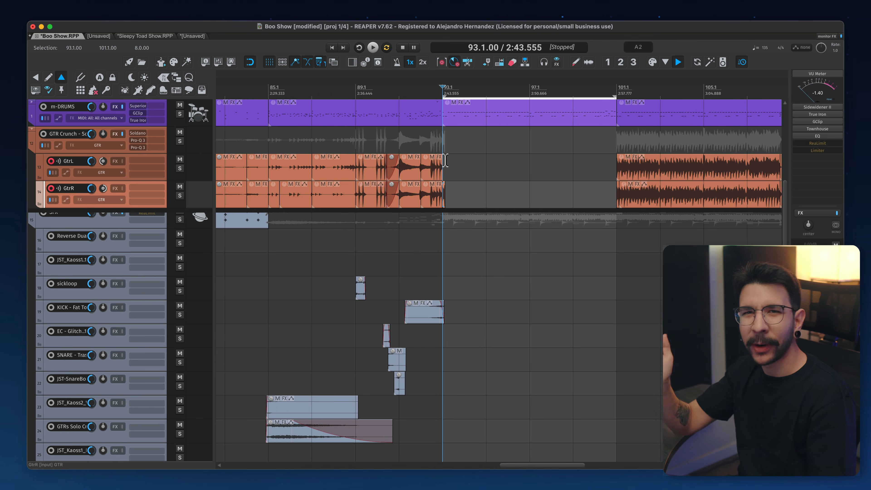
scroll(421, 168, down, 3)
drag(437, 176, 418, 289)
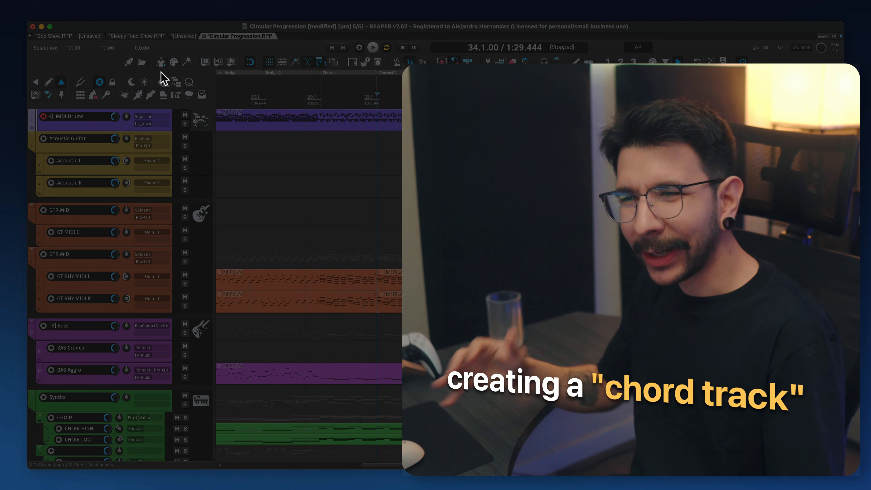
Step: Insert a new track below MIDI Drums in the Circular Progression project and name it "Chord track"
key(super+t)
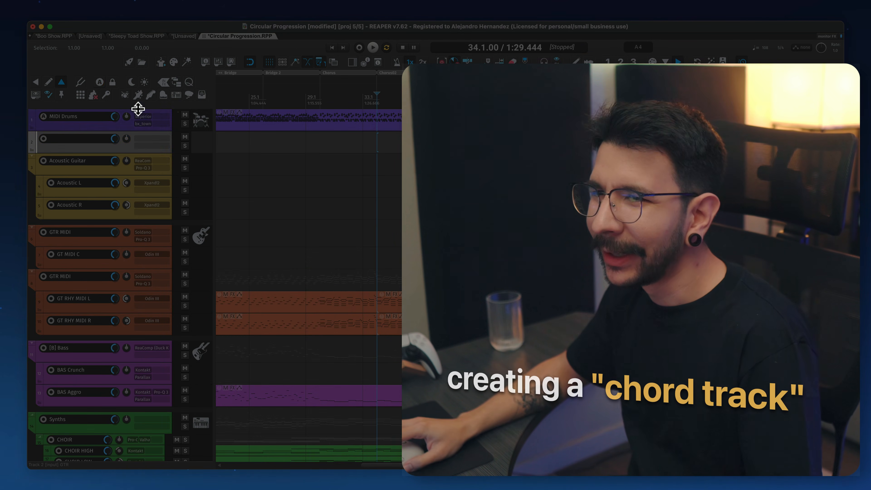
double_click(93, 137)
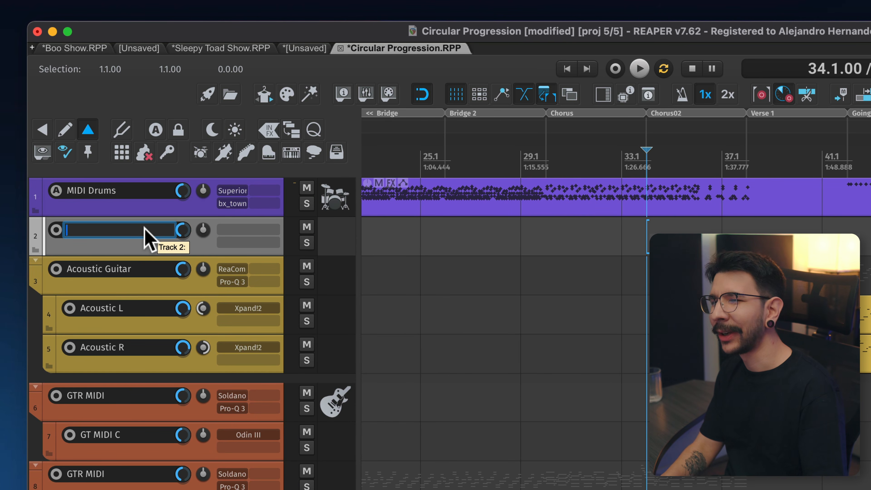
text(Chord track)
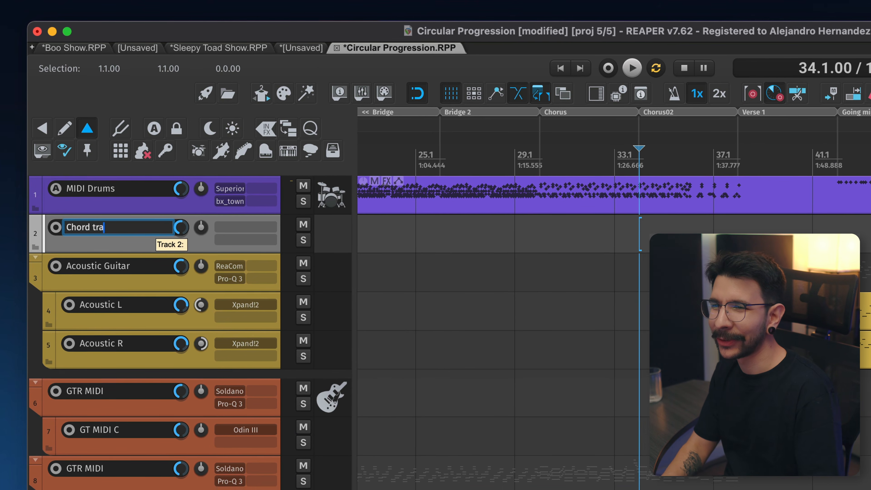
key(Return)
Step: Colour the Chord track light blue-grey and pin it to the top of the arrange view
key(c)
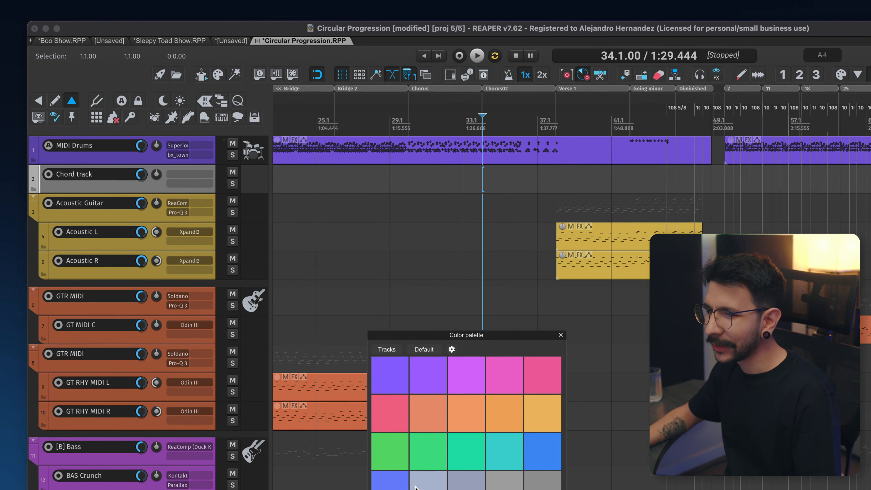
click(426, 482)
click(558, 334)
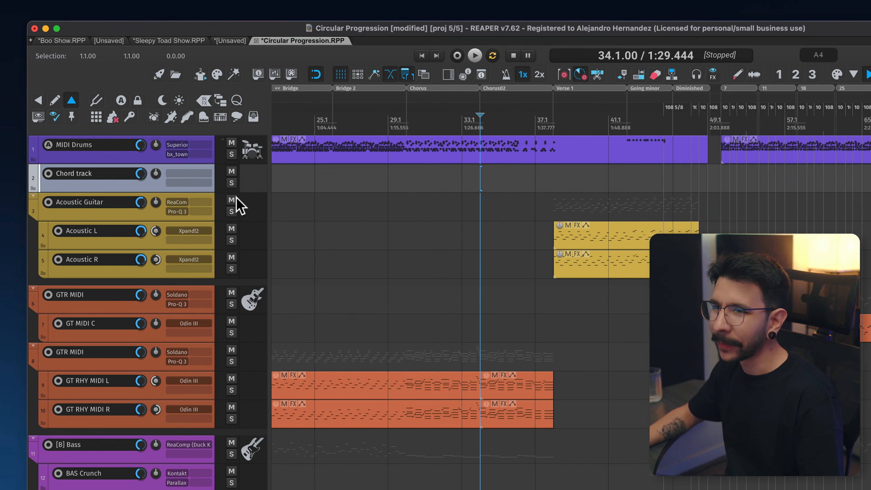
right_click(252, 181)
click(268, 182)
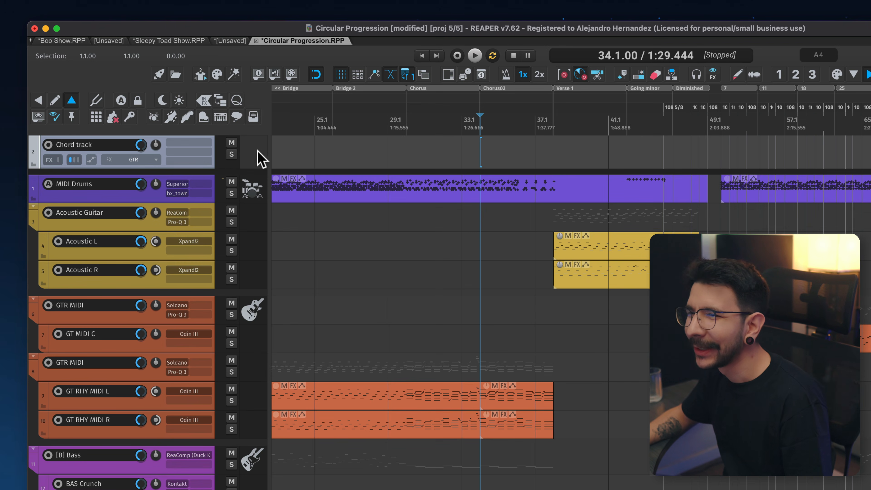
Step: Insert an empty item on the Chord track spanning measures 34.1.00 to 38.1.00
drag(484, 128, 551, 132)
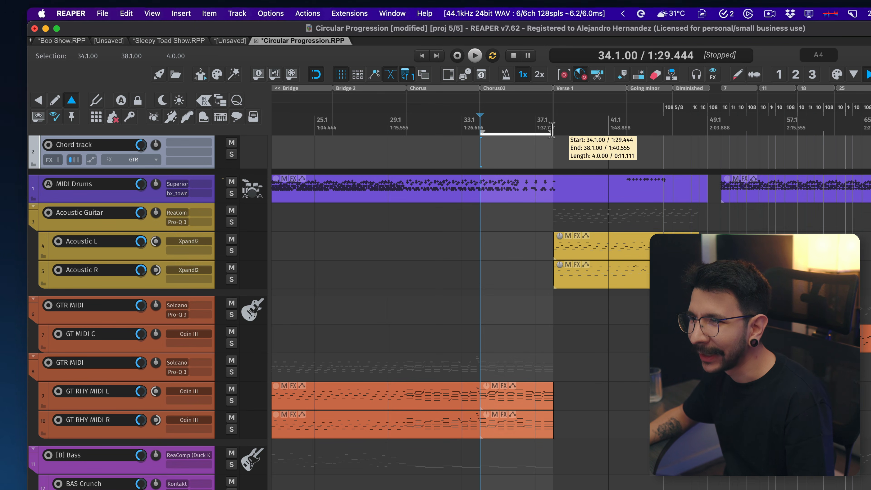
click(181, 14)
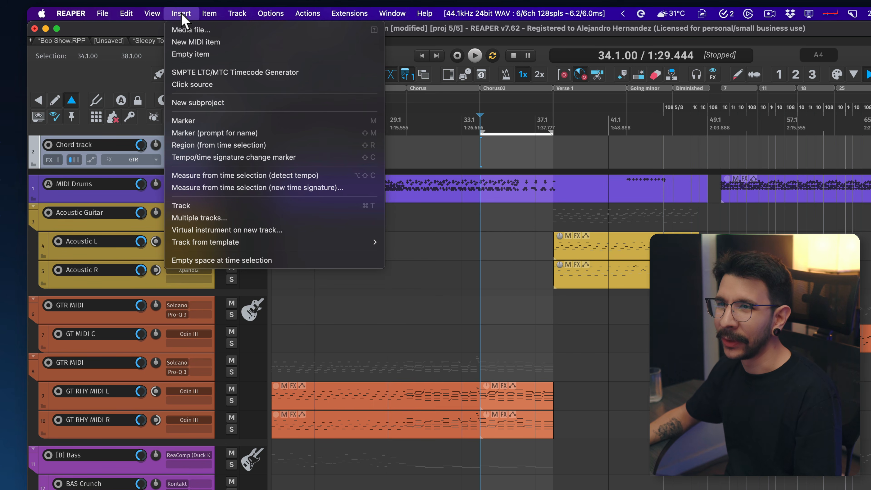
click(191, 55)
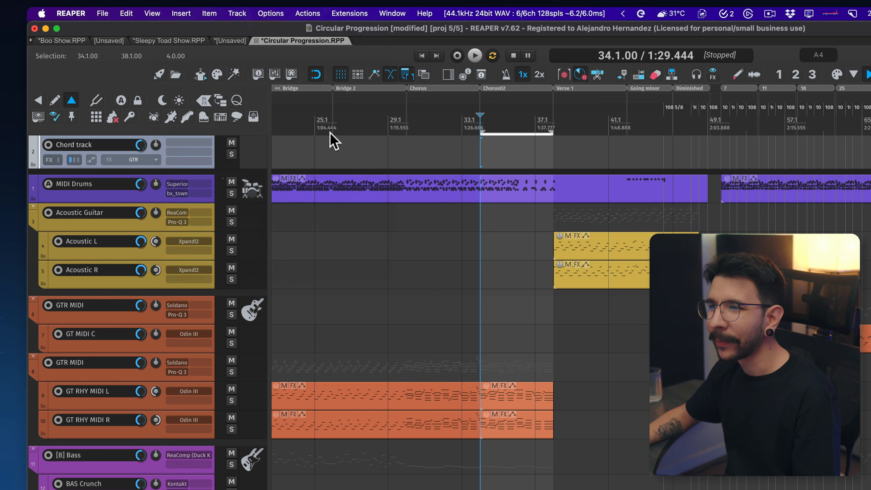
Step: Add the note "F major" to the empty chord item and display it with the Stretch image/text option
double_click(502, 157)
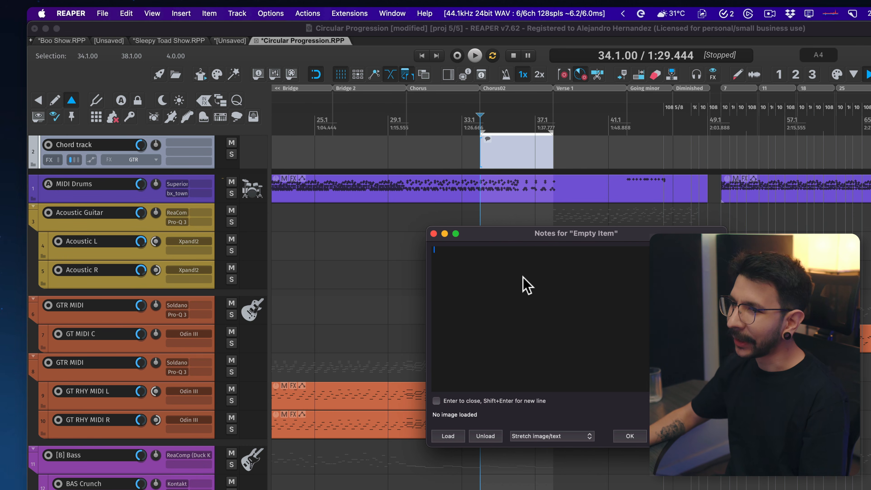
text(E)
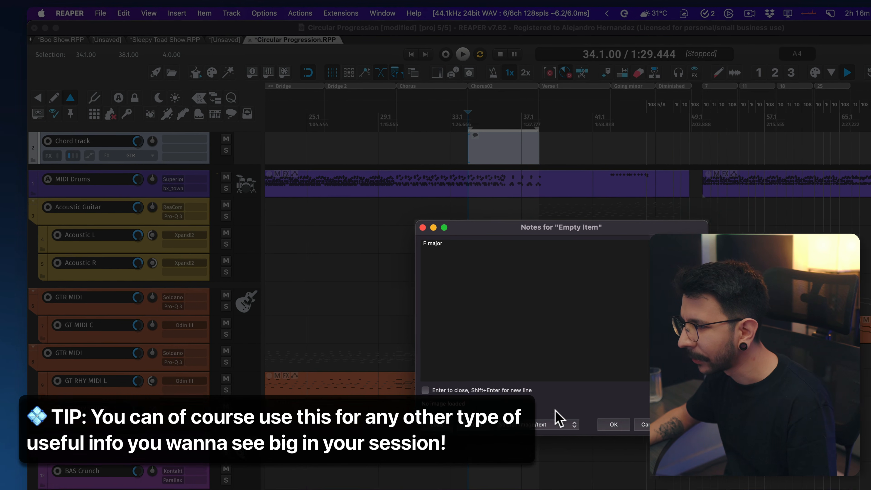
click(570, 423)
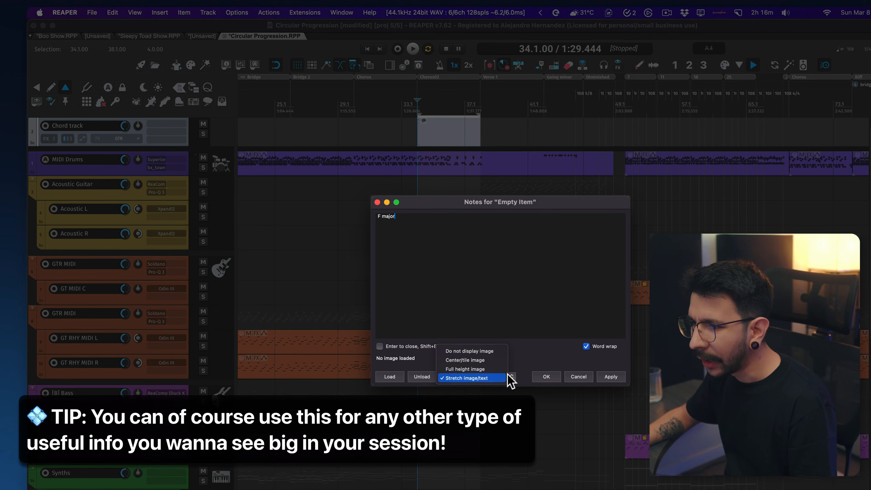
click(572, 422)
click(505, 372)
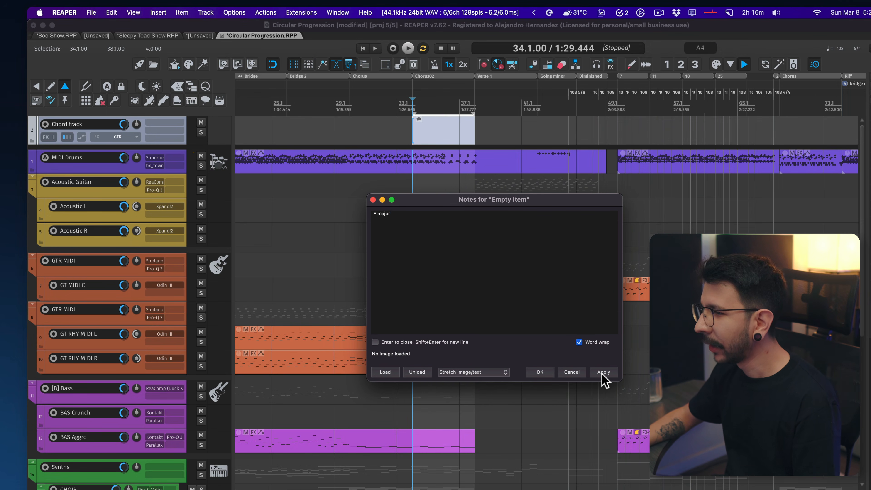
click(429, 134)
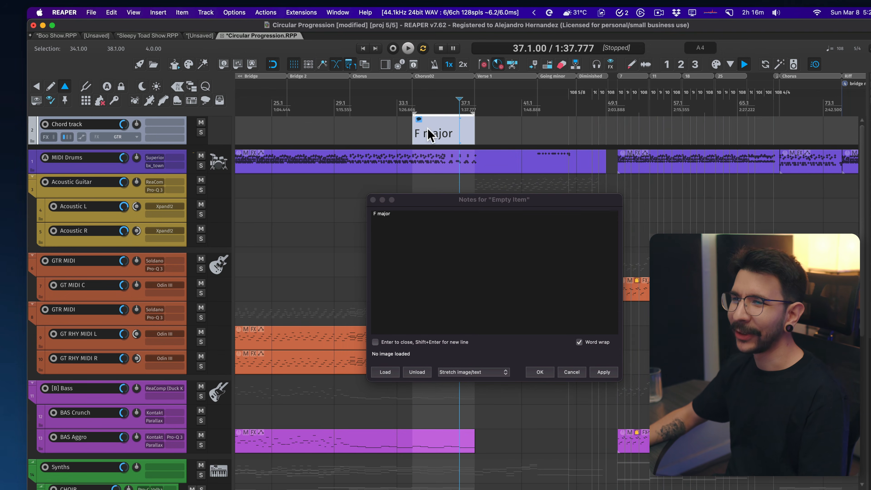
Step: Copy the F major item to start at measure 30 and change the copy's note to "G major"
scroll(416, 141, down, 5)
scroll(394, 127, up, 6)
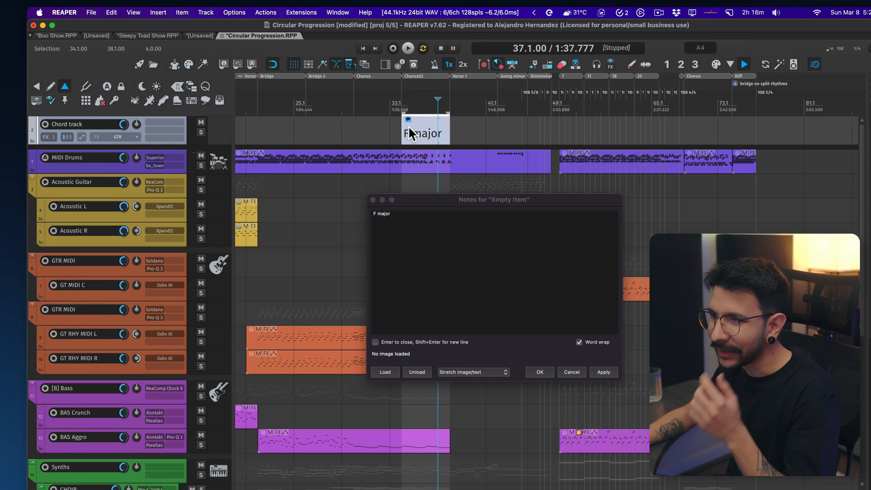
drag(420, 129, 423, 128)
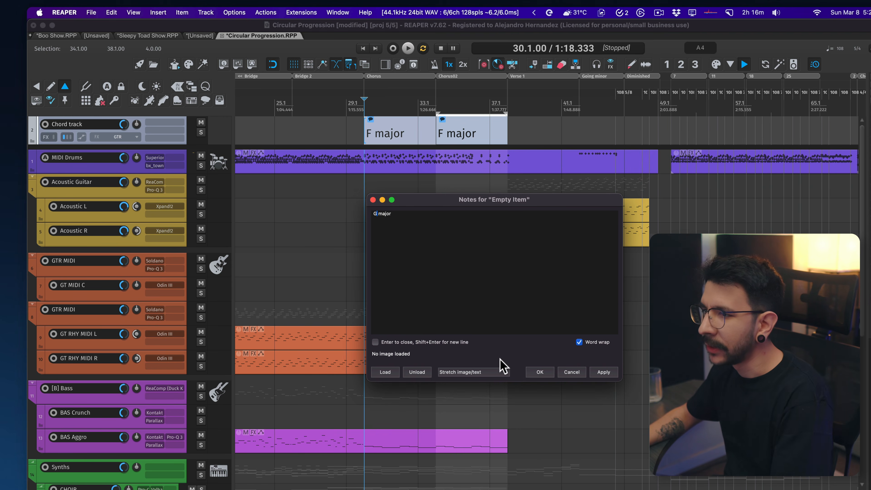
click(550, 373)
Step: Copy the G major item directly in front of itself on the Chord track
scroll(473, 137, left, 4)
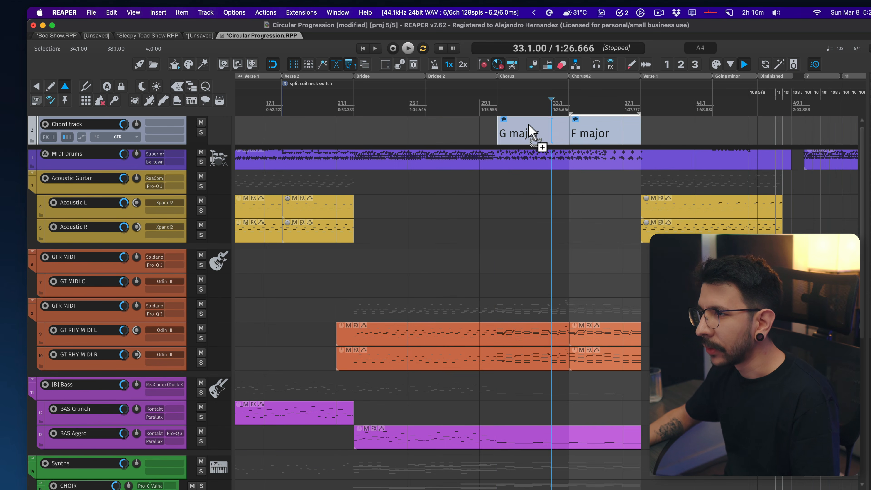
drag(529, 130, 454, 132)
Step: Clear the time selection and examine the pinned chord items against the guitar, bass and synth tracks below
scroll(422, 262, down, 8)
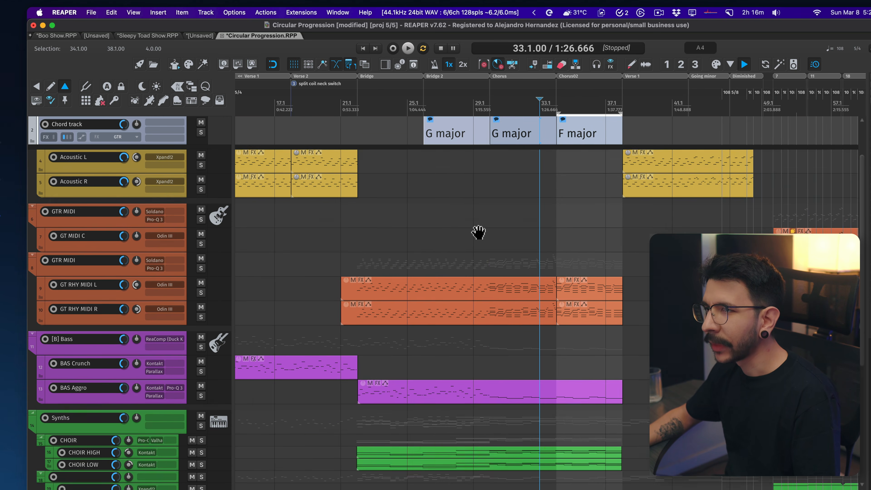
scroll(476, 233, right, 3)
scroll(436, 320, up, 4)
scroll(436, 320, up, 4)
key(Escape)
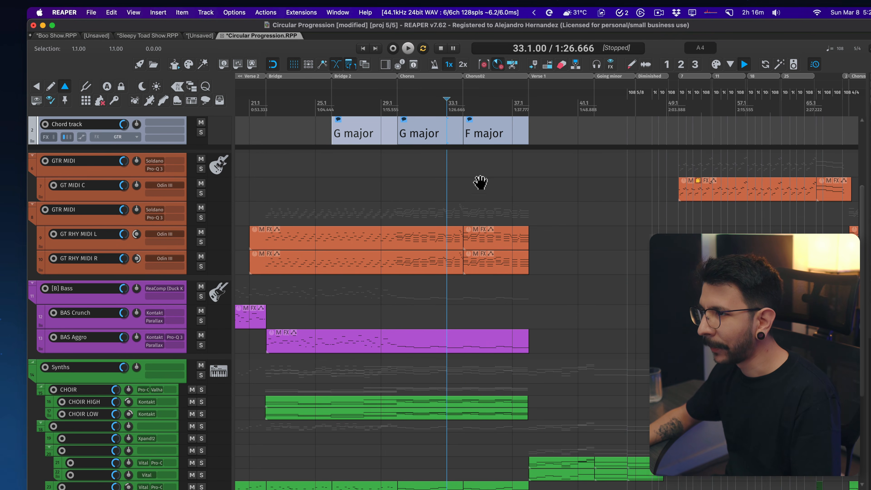
drag(480, 183, 428, 154)
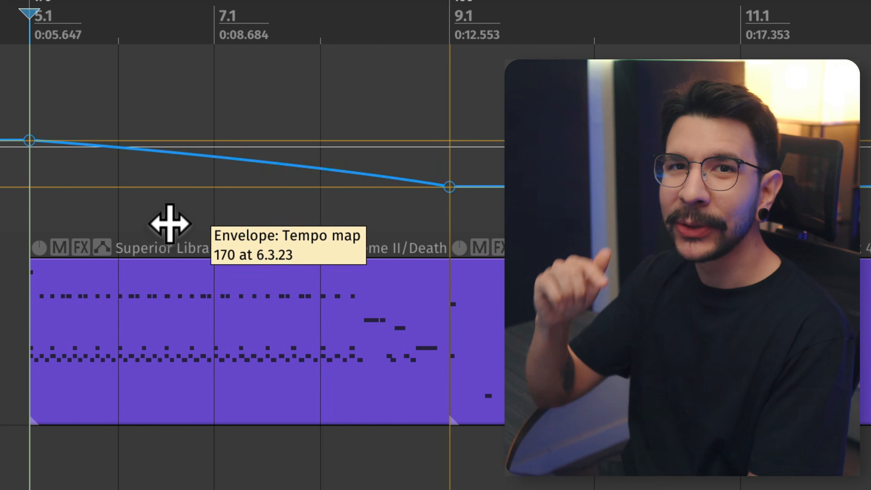
drag(169, 223, 185, 200)
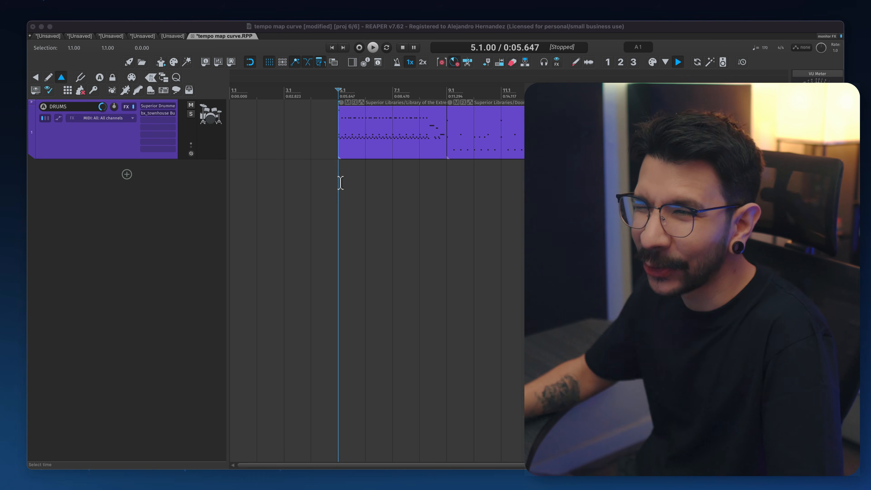
Step: Play the DRUMS items in the tempo map curve project from measure 7 into the section at measure 9
click(394, 141)
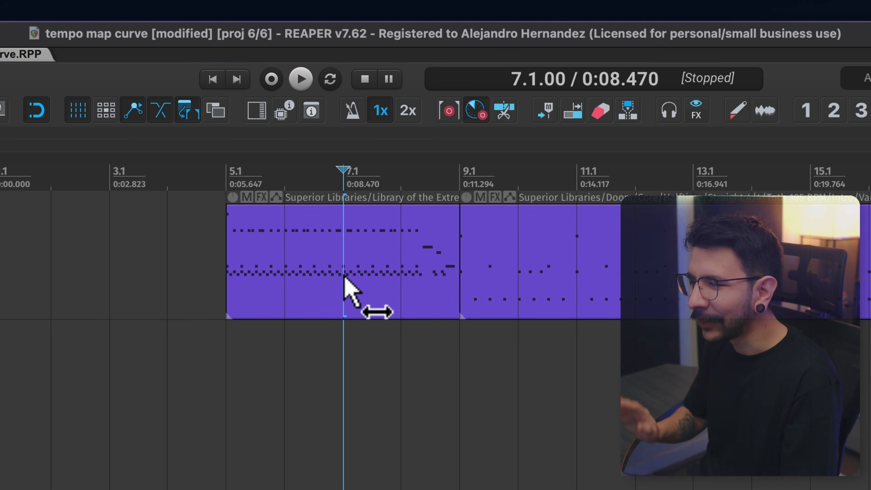
key(space)
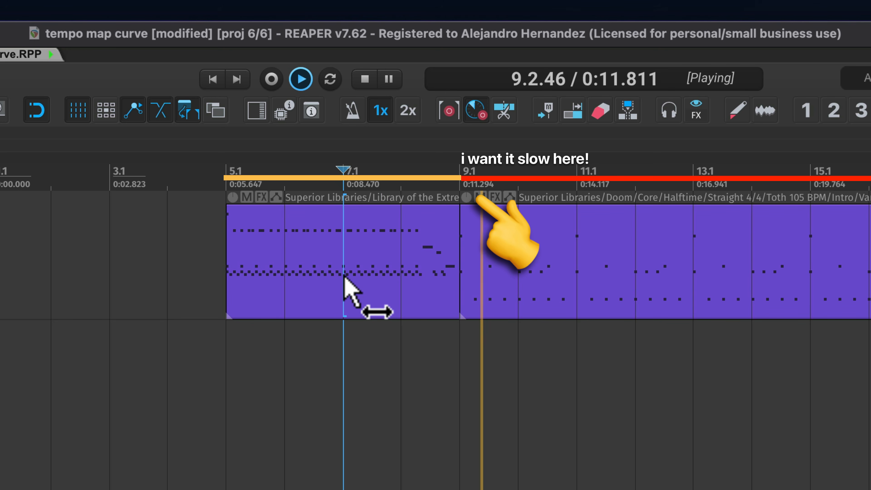
key(space)
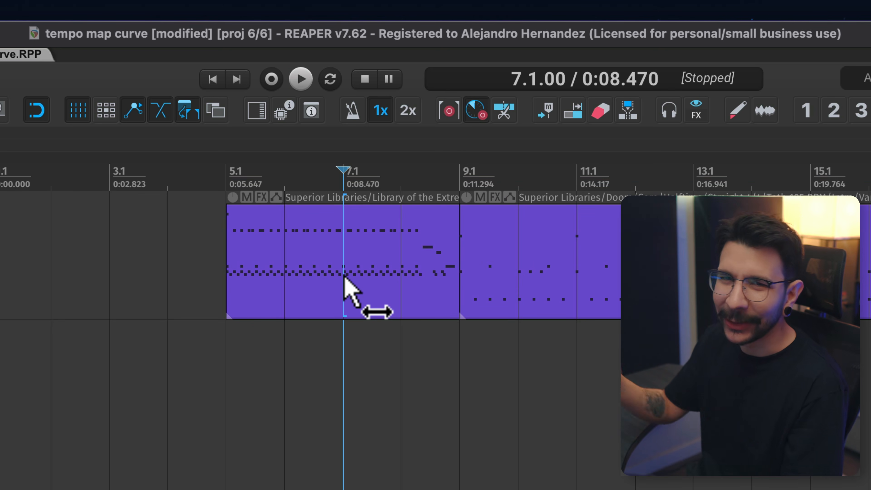
Step: Create a tempo marker of 170 BPM at 5.1.00, the start of the first drum item
click(233, 239)
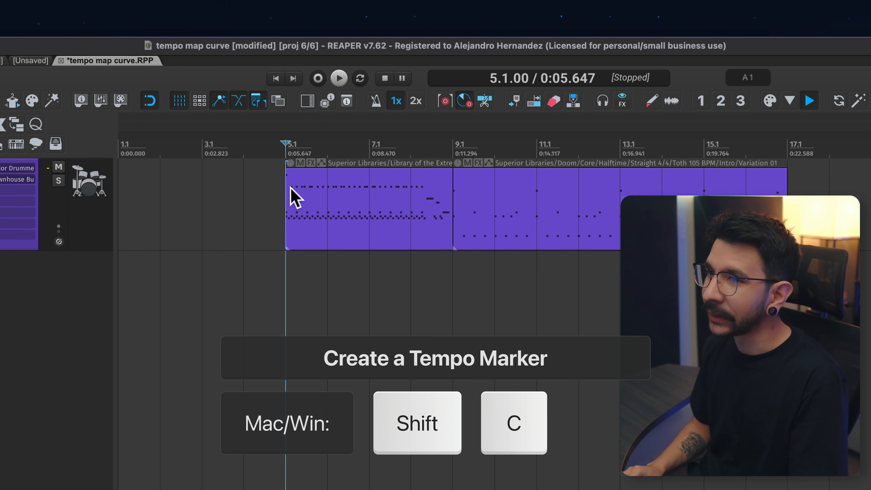
key(shift+c)
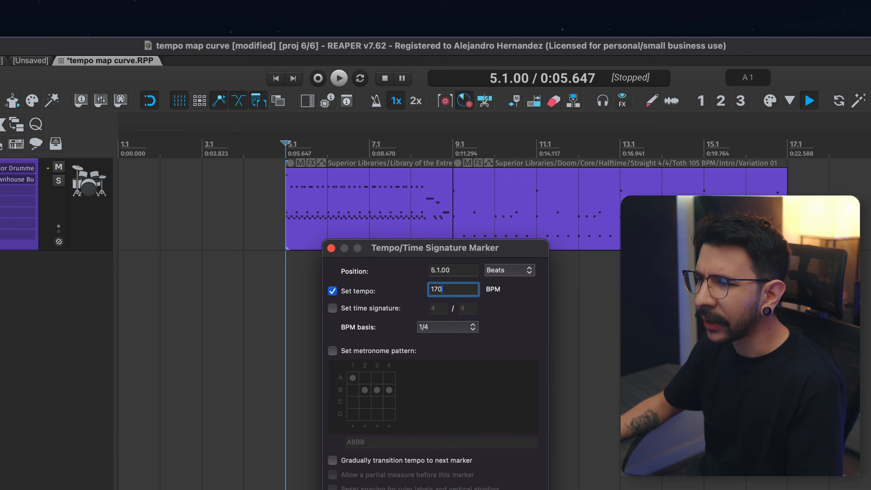
key(Return)
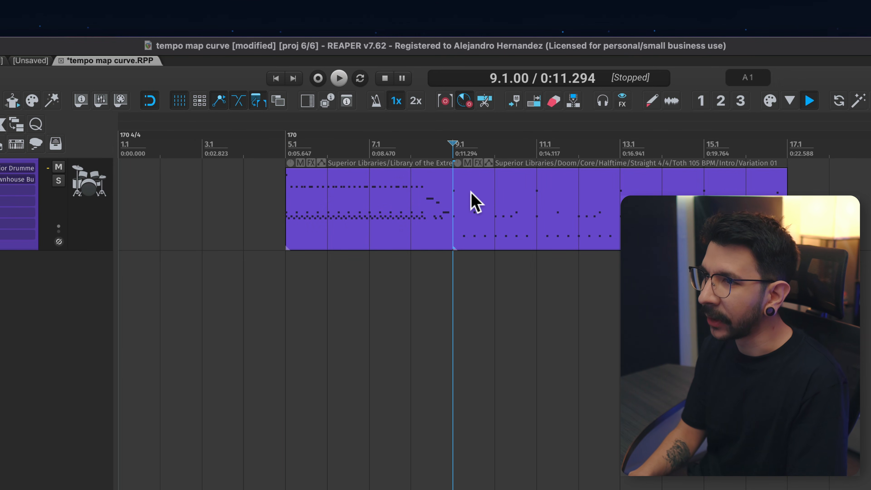
Step: Create a tempo marker of 100 BPM at 9.1.00, the start of the second drum item
key(shift+c)
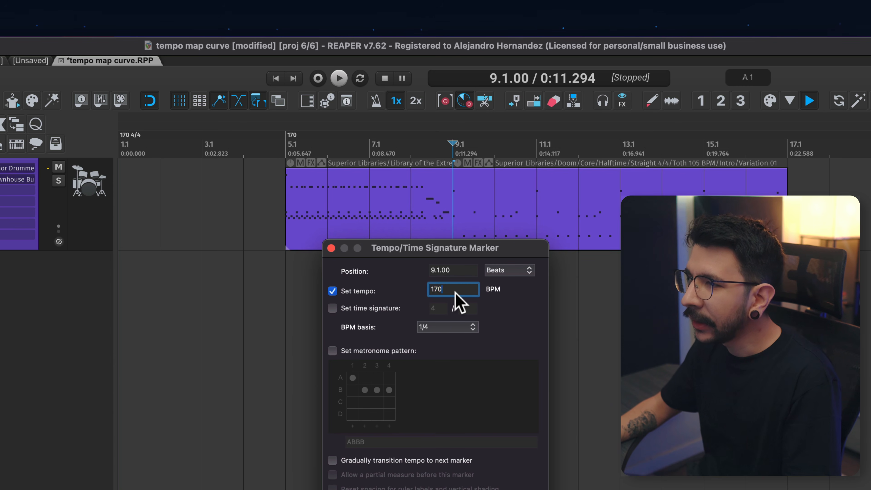
text(100)
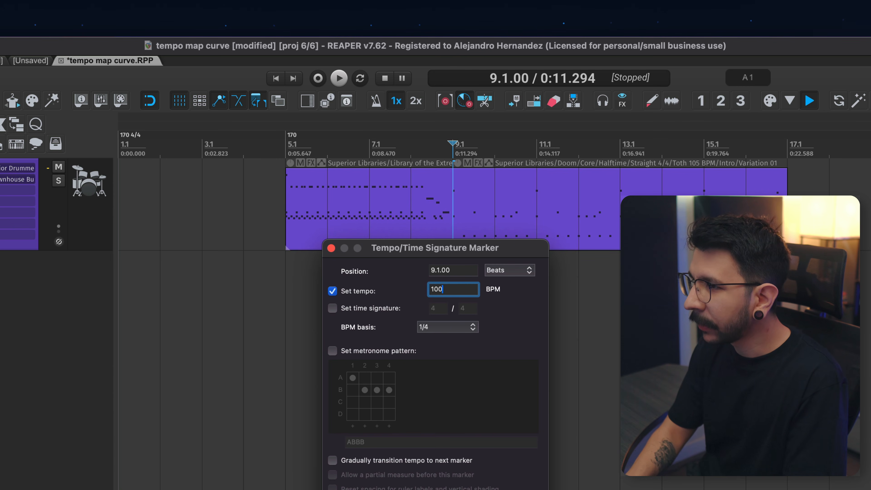
key(Return)
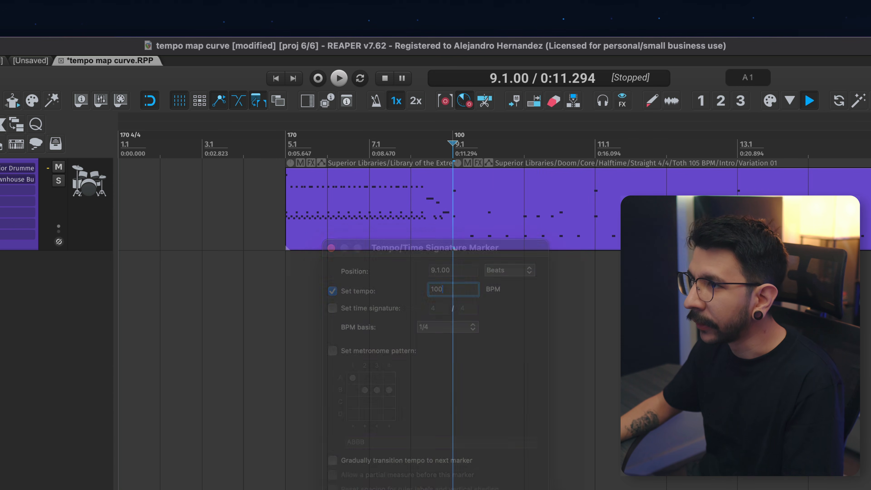
Step: Play the drums from measure 8 across the tempo change at measure 9
scroll(365, 205, down, 1)
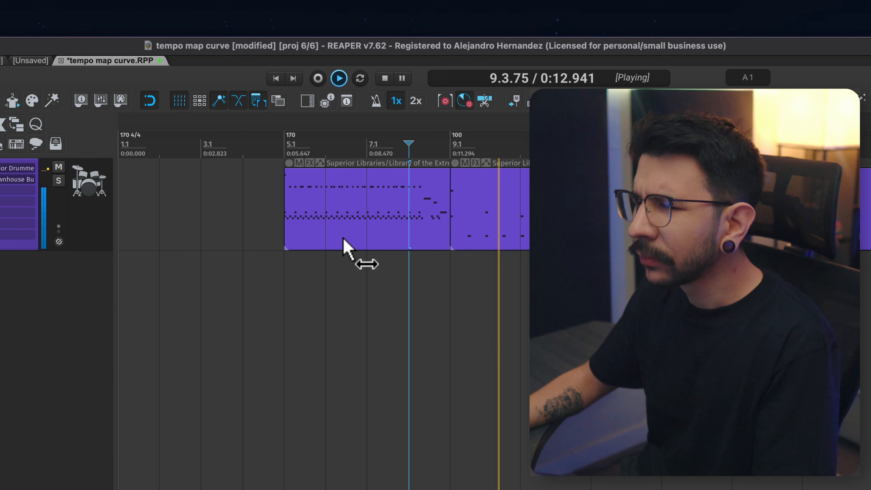
key(space)
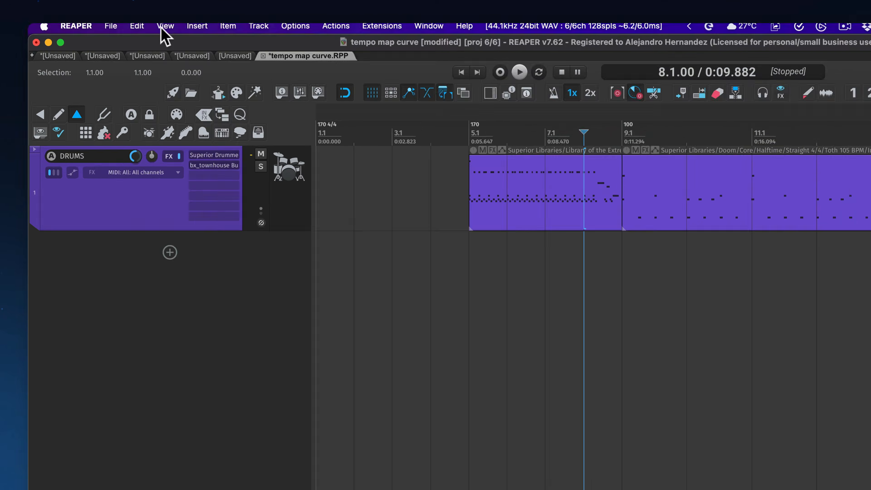
Step: Show the master track in the arrange view and make its Tempo map envelope visible
click(163, 28)
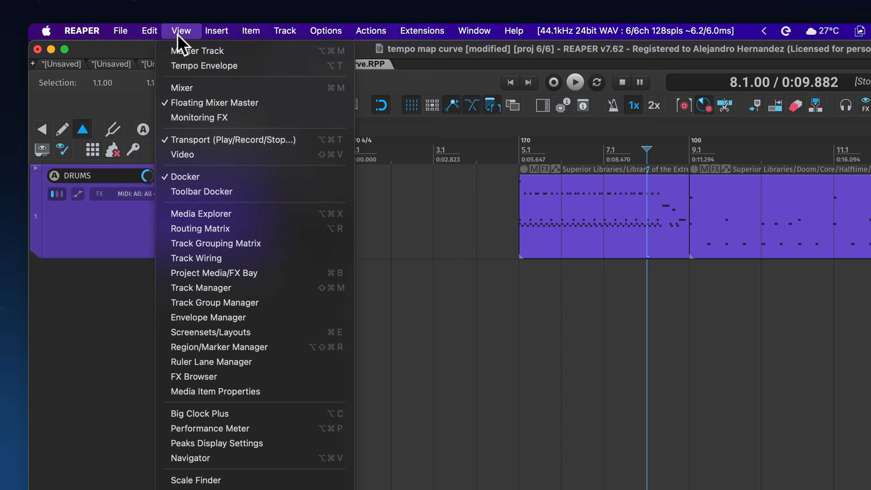
click(192, 53)
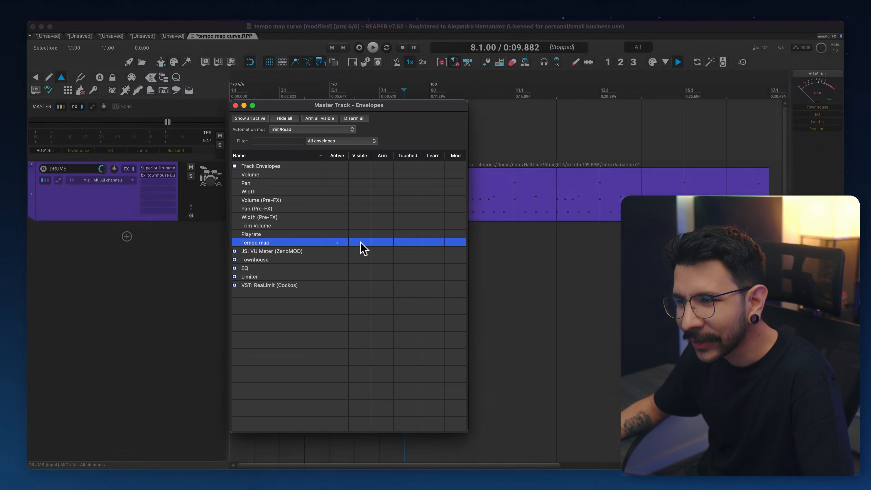
click(360, 242)
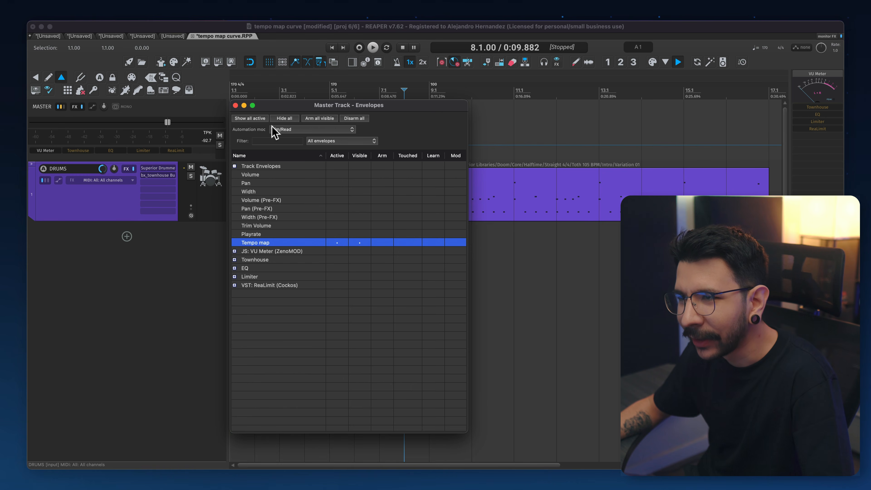
Step: Bend the tempo map envelope segment between 5.1.00 and 9.1.00 into a gradual slowdown from 170 to 100 BPM and play it
click(235, 105)
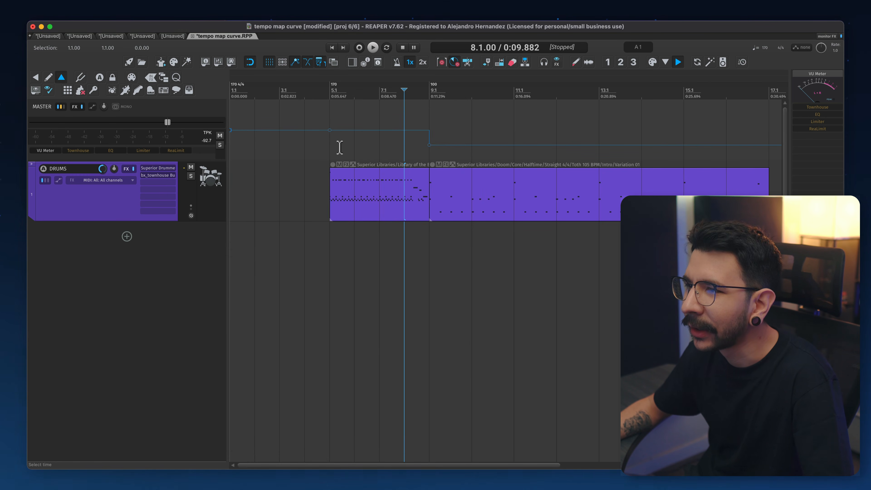
scroll(373, 137, up, 2)
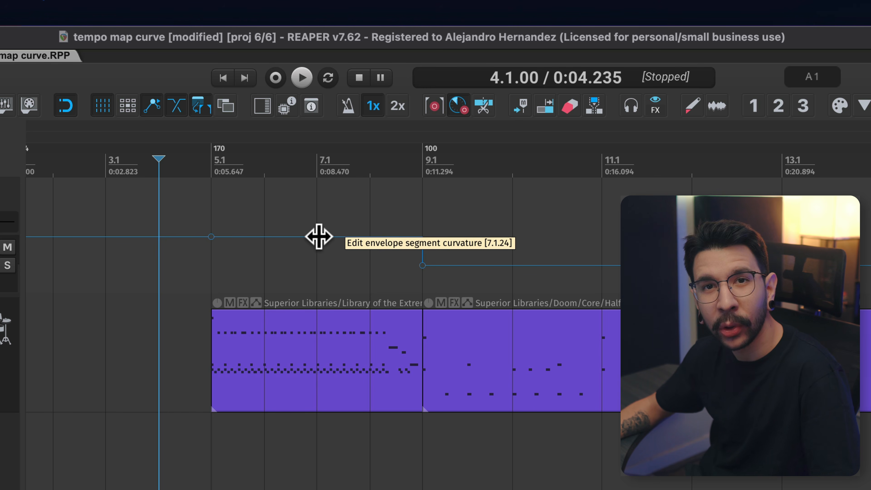
alt+drag(319, 237, 298, 295)
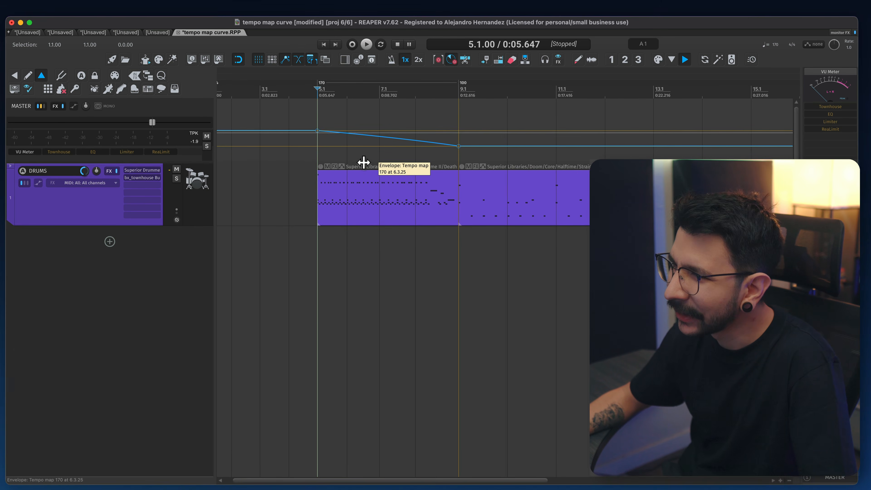
alt+drag(364, 162, 370, 151)
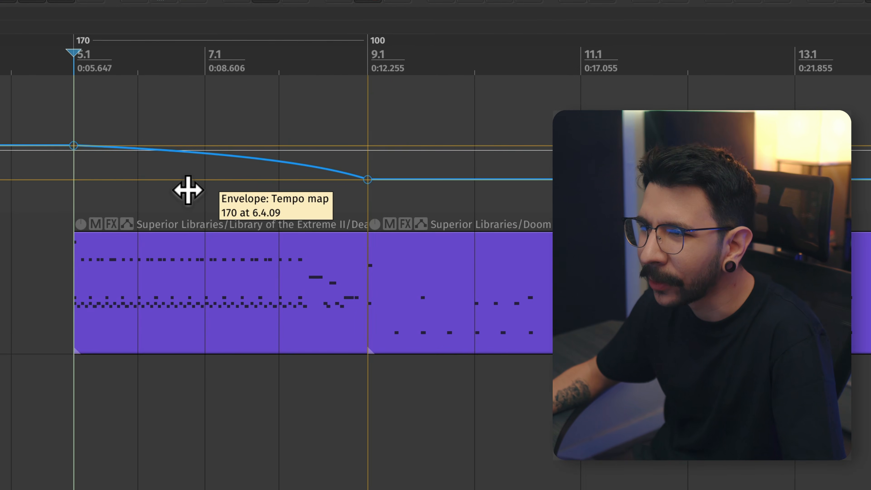
alt+drag(187, 190, 166, 192)
key(space)
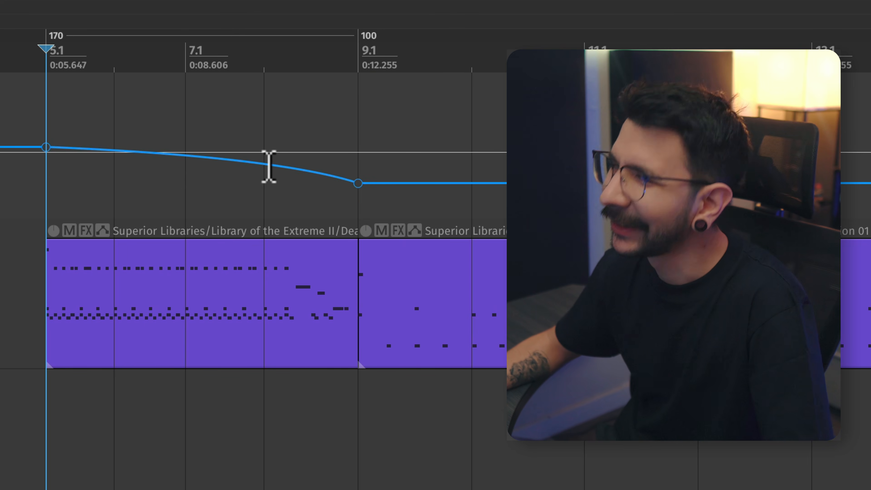
Step: Reshape the tempo curve between 5.1.00 and 9.1.00 and open the options of the envelope point at 5.1.00
mouse_move(257, 164)
mouse_down()
mouse_move(192, 303)
mouse_move(209, 247)
mouse_move(193, 229)
mouse_up()
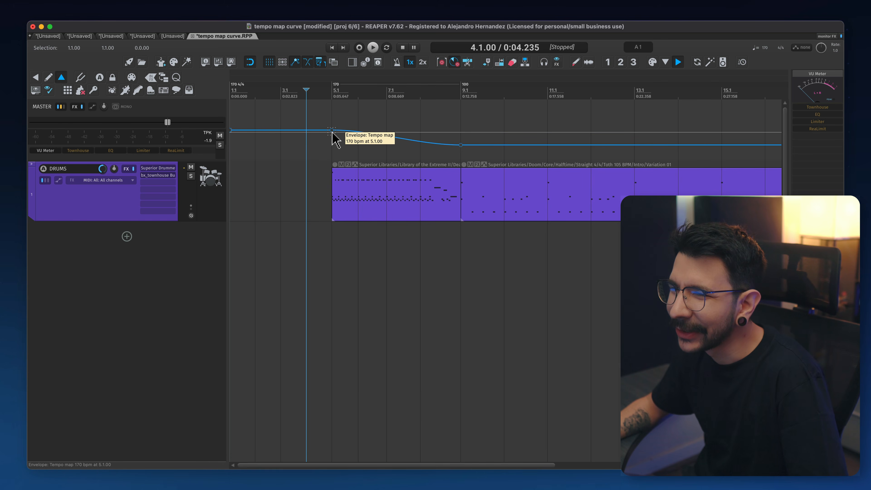
right_click(332, 133)
mouse_move(371, 158)
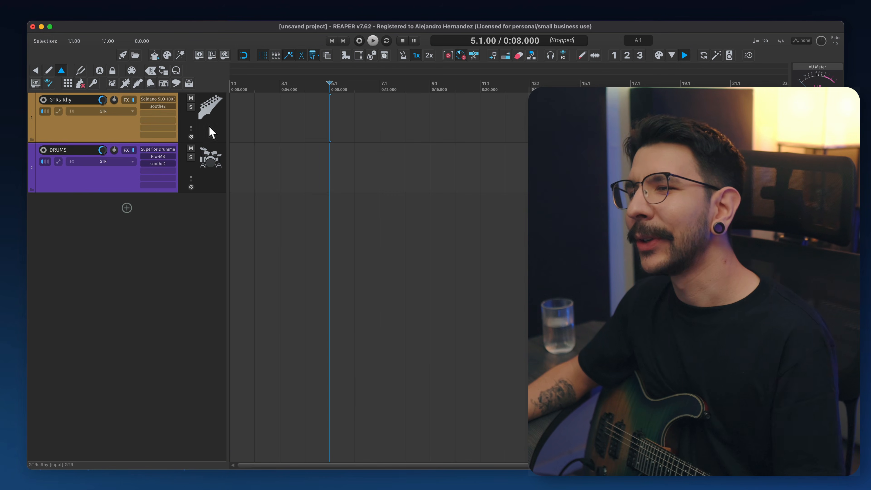
Step: Arm the GTRs Rhy track for recording and bypass its soothe2 plug-in
click(208, 126)
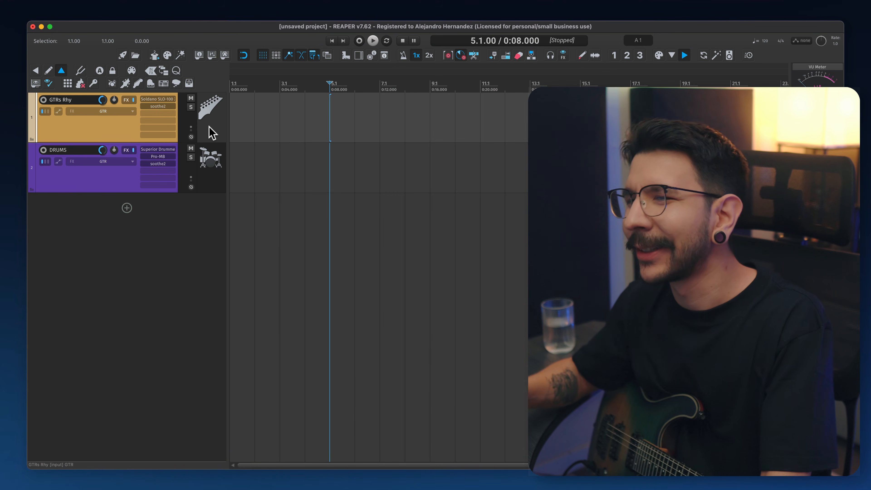
click(147, 236)
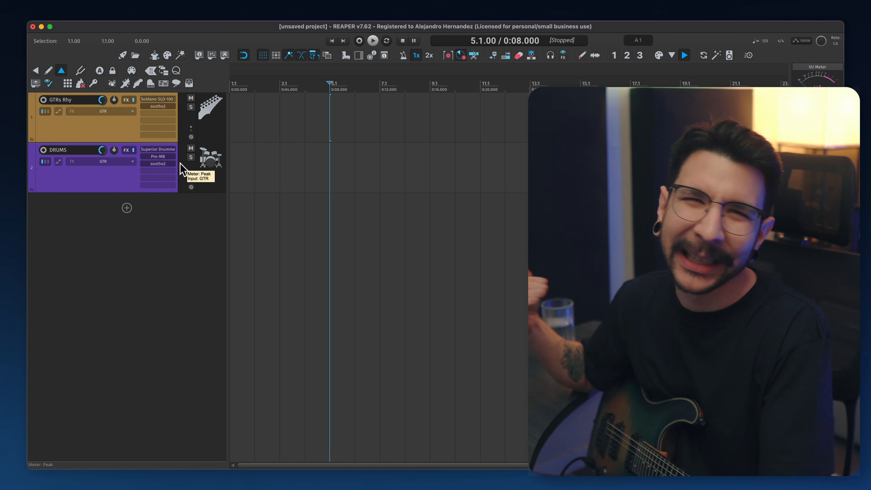
click(78, 115)
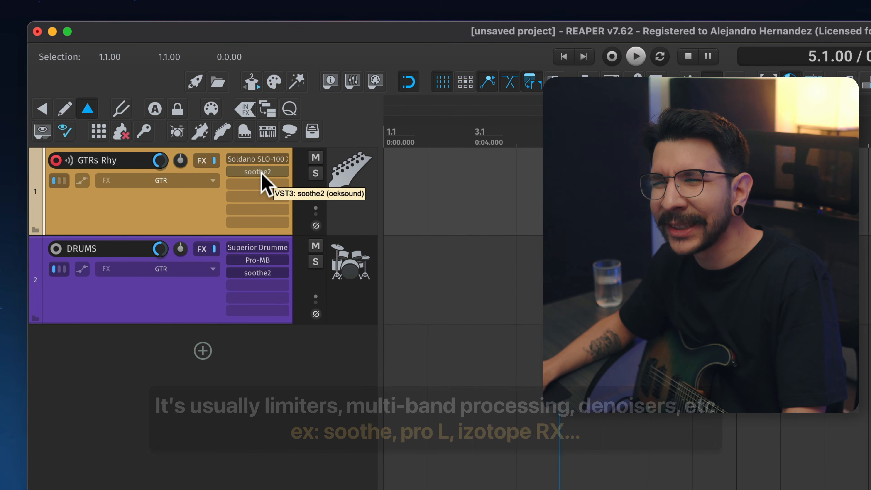
shift+click(262, 170)
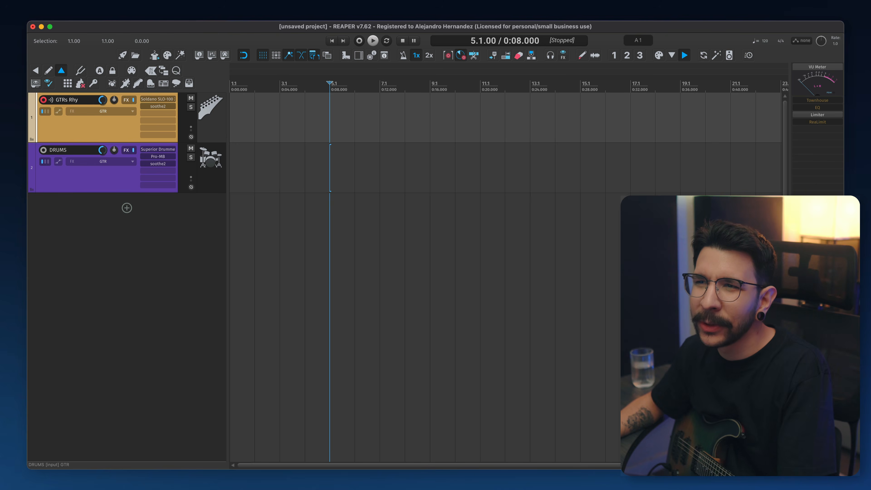
Step: Check the plug-in delay (PDC) of the GTRs Rhy and DRUMS tracks in the Track Manager
click(120, 16)
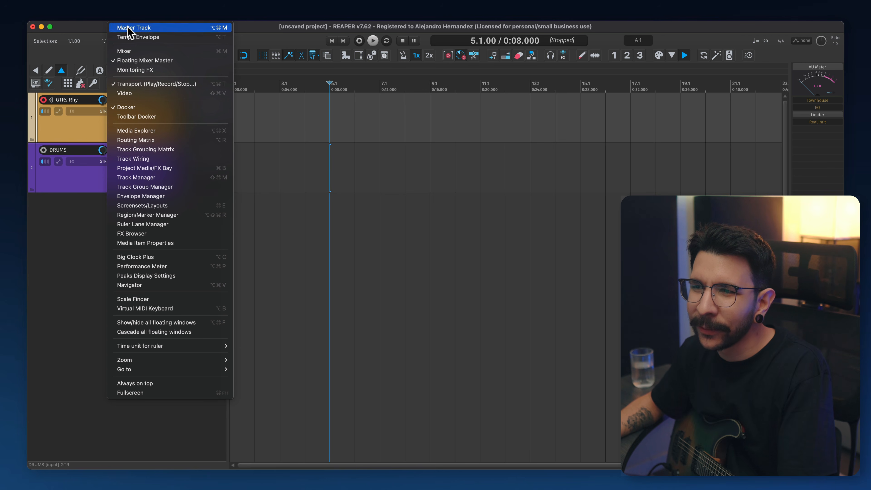
click(156, 177)
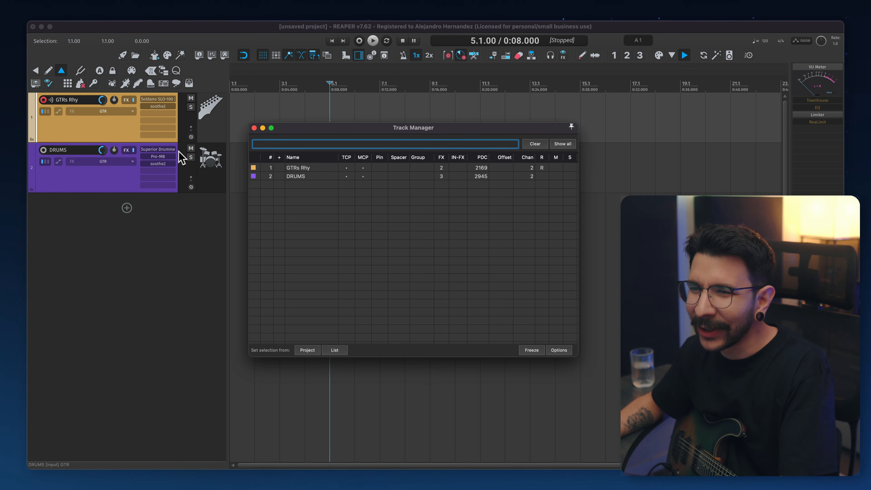
click(254, 128)
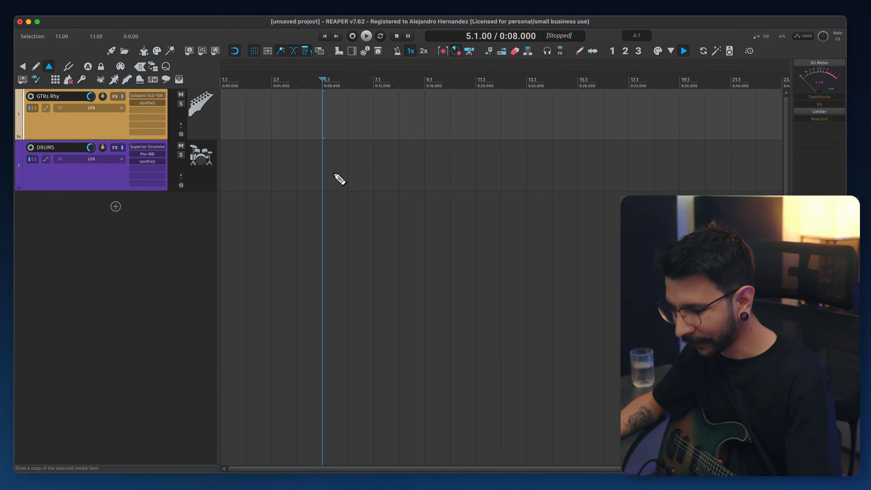
Step: Enable auto-bypass for FX on record-armed tracks whose PDC exceeds 3.0 ms and record-arm the GTRs Rhy track to test it
key(super+comma)
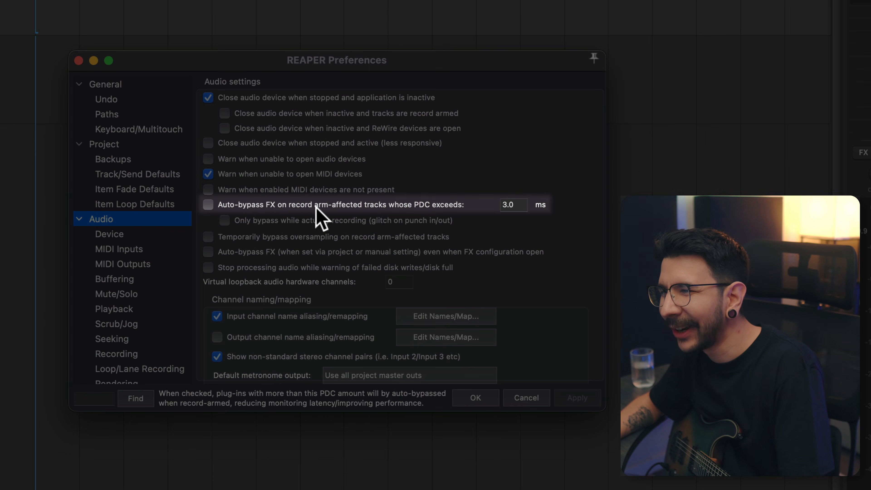
drag(519, 205, 491, 198)
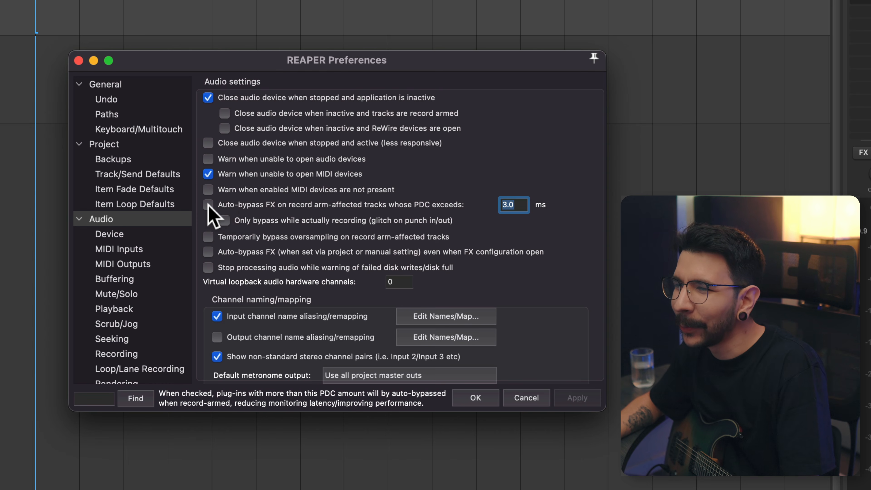
click(208, 204)
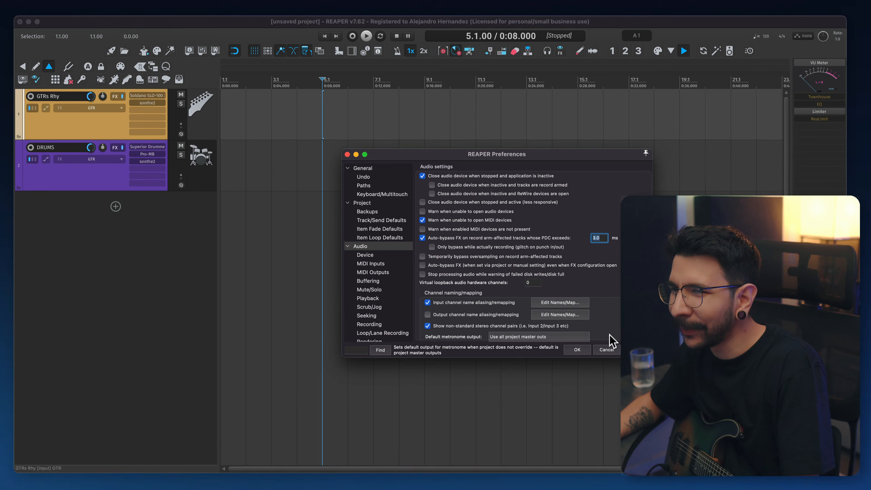
click(205, 106)
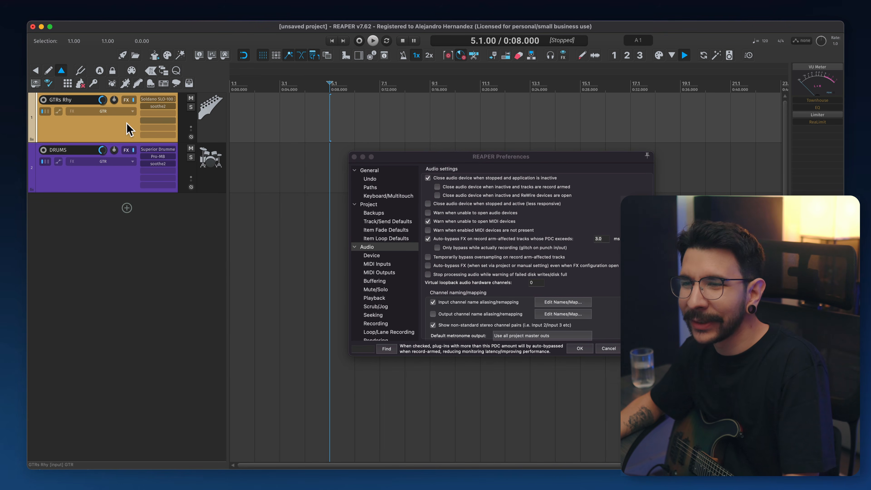
click(43, 100)
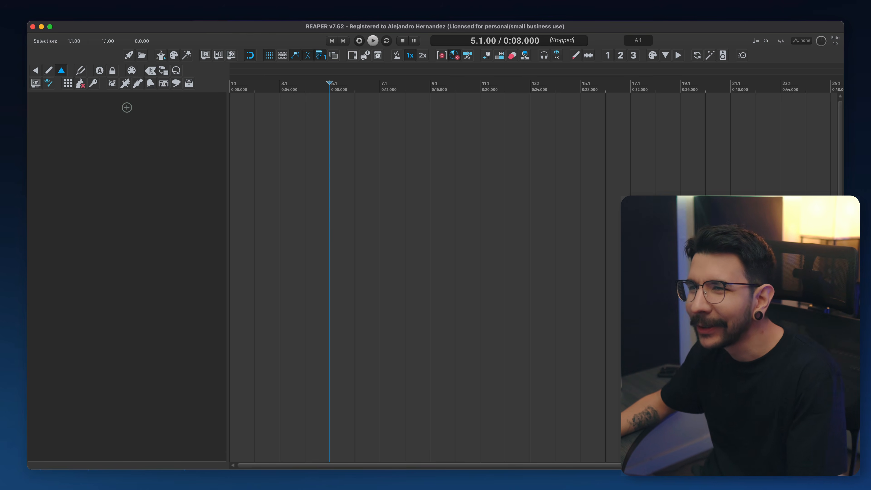
Step: Open the recent project Circular Progression.RPP and look over its arrangement
click(81, 13)
mouse_move(121, 116)
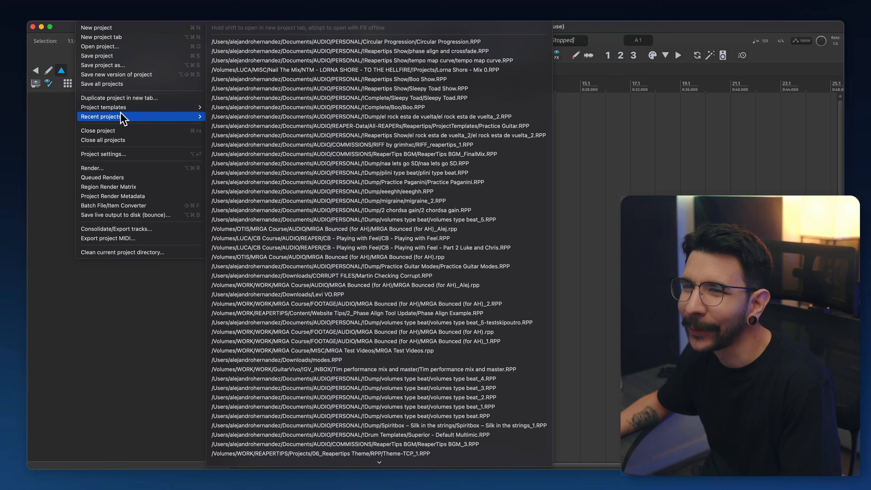
click(313, 44)
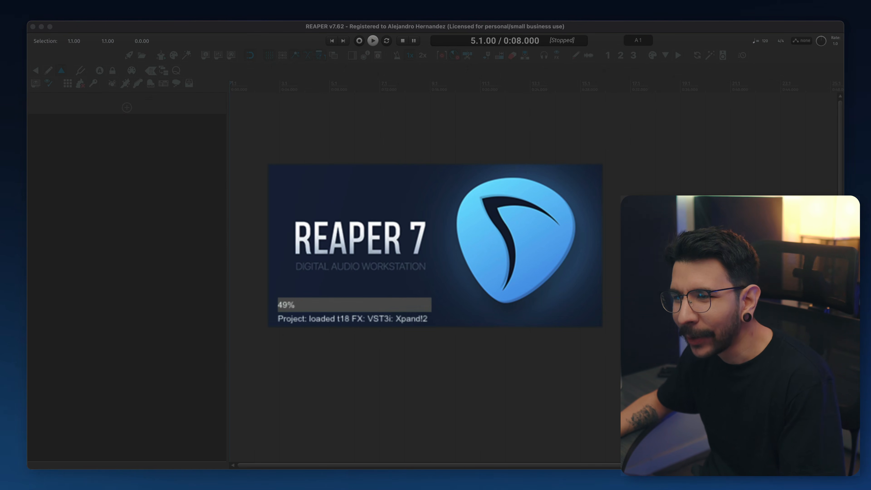
scroll(337, 228, down, 3)
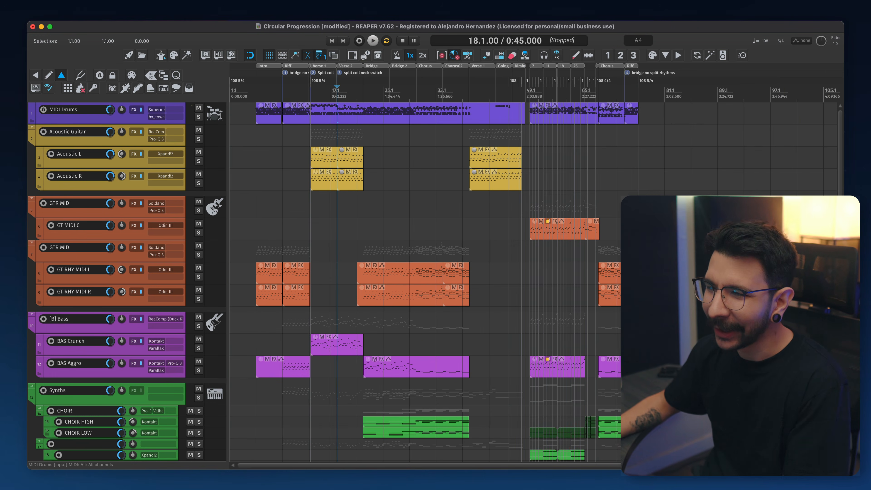
click(337, 229)
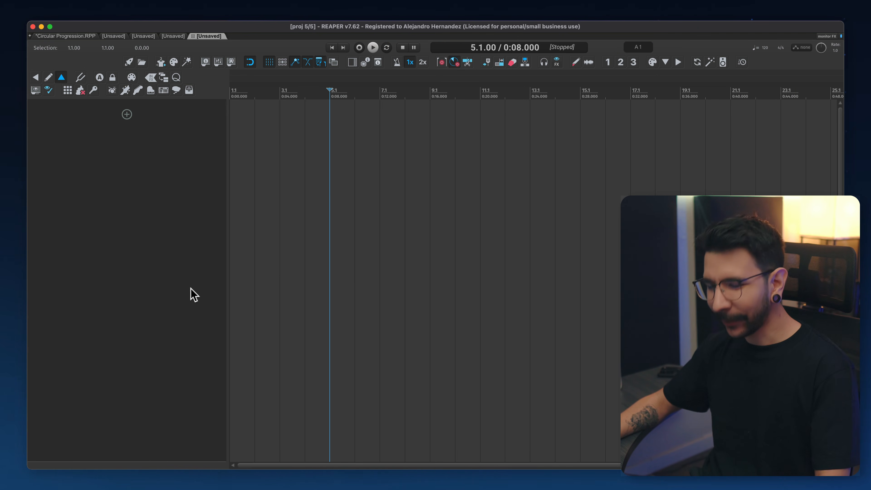
Step: Add three more empty project tabs beside the open project
key(super+t)
key(super+t)
key(super+t)
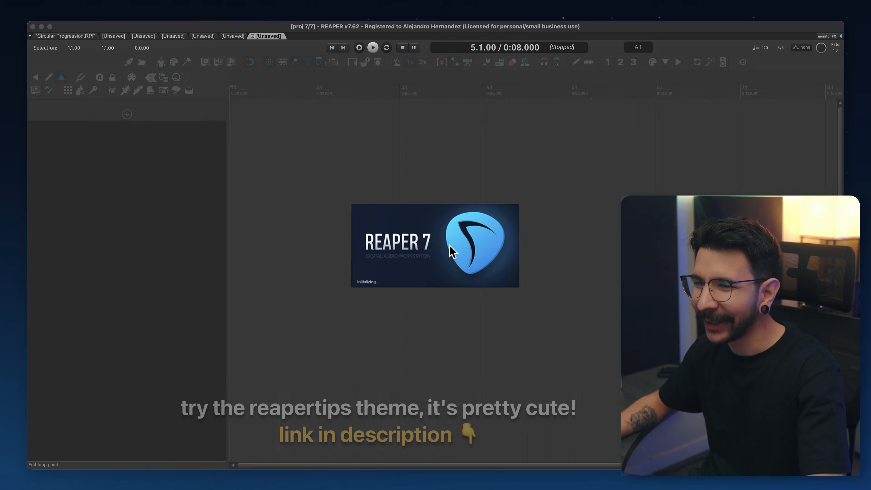
Step: Open the advanced UI/system settings in the general preferences and select the custom splash screen image path
key(super+comma)
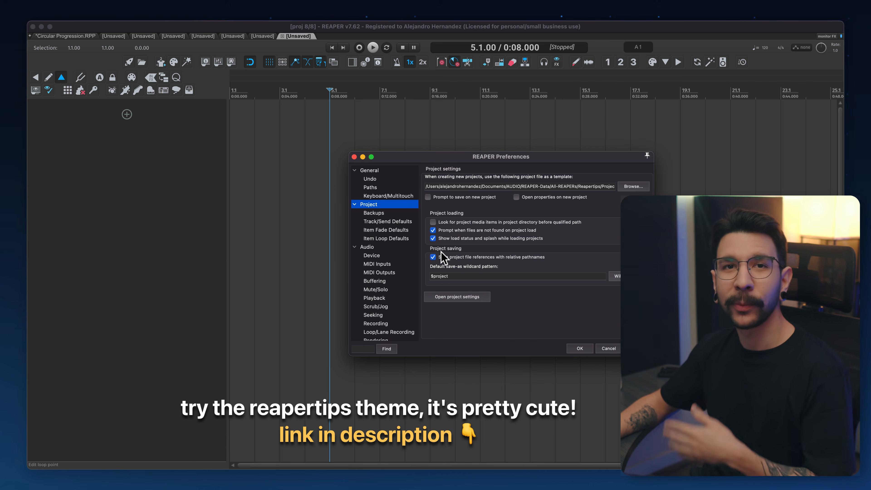
click(394, 170)
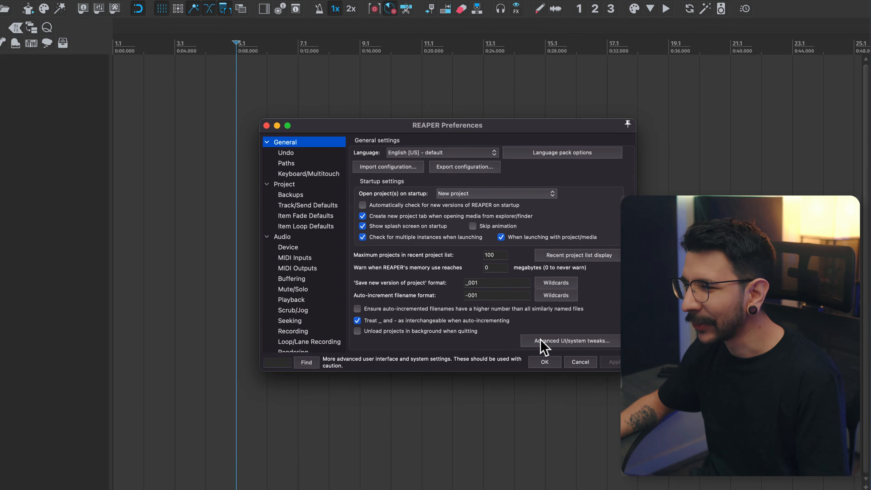
click(589, 331)
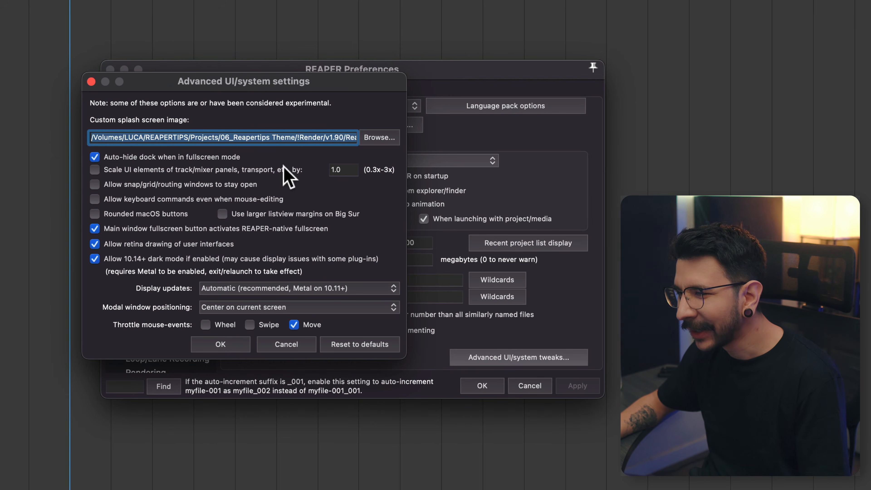
drag(168, 137, 297, 138)
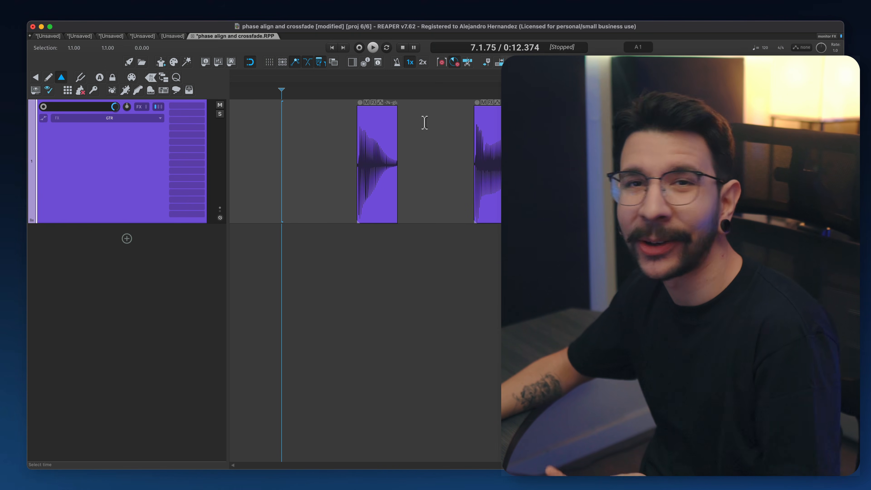
Step: Try to crossfade the two guitar items by moving the -74-glued-01.wav item over the end of the short pluck
drag(497, 130, 380, 144)
scroll(436, 133, up, 2)
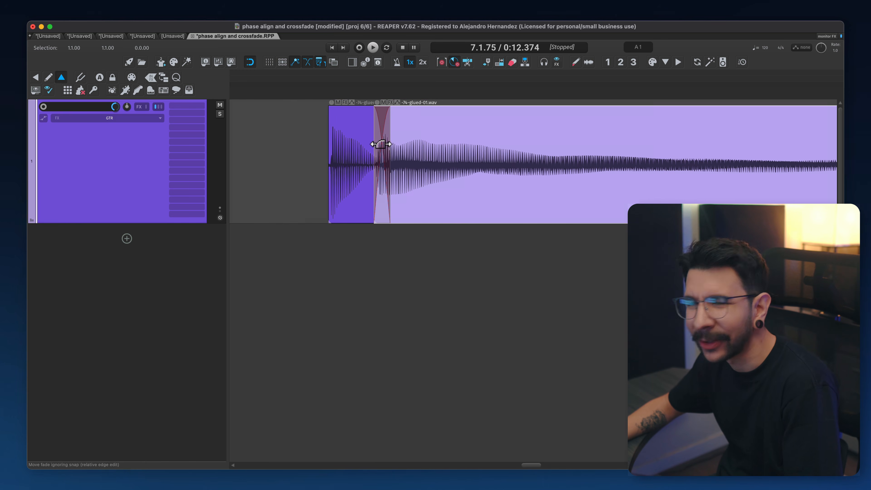
scroll(381, 144, up, 1)
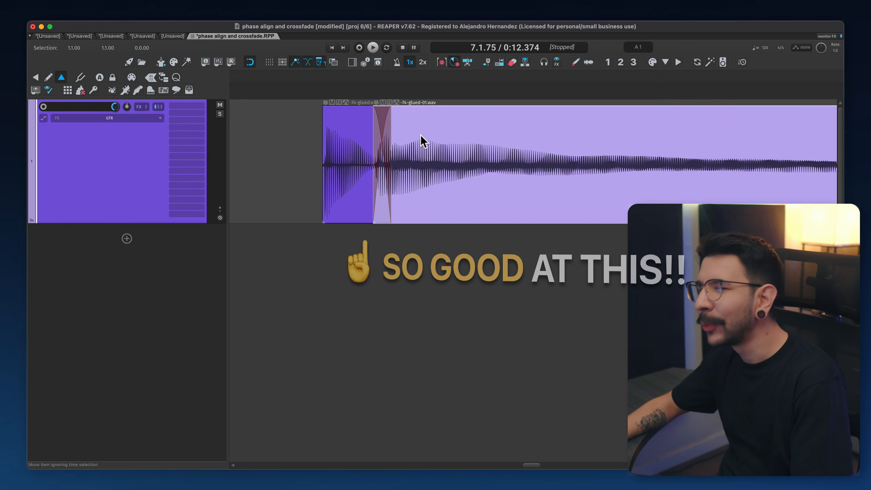
scroll(420, 139, up, 1)
scroll(412, 139, up, 1)
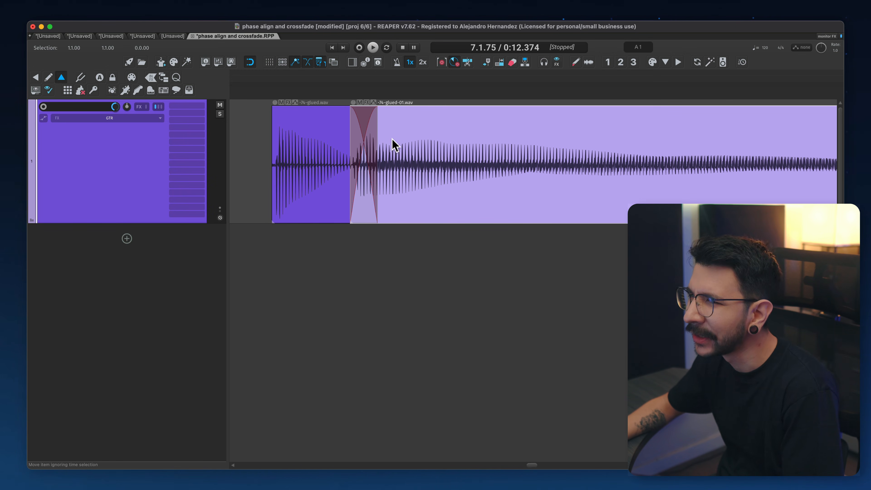
scroll(401, 139, down, 4)
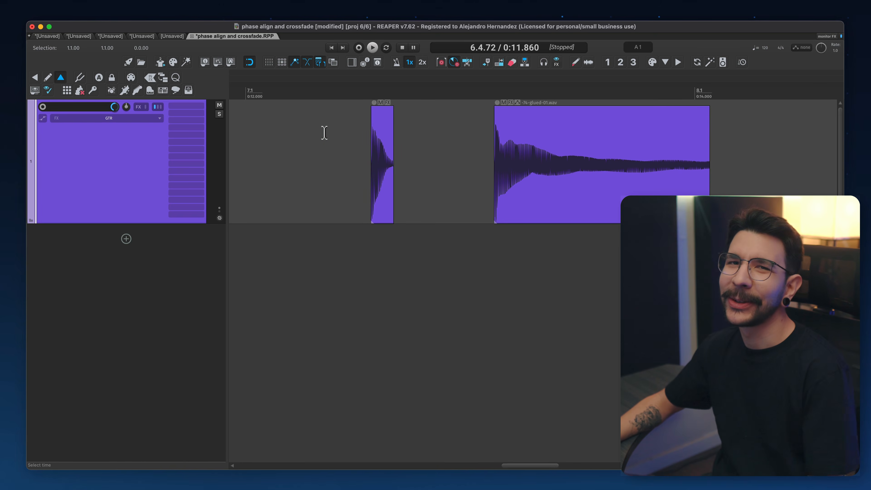
Step: Move the -74-glued-01.wav item further away from the short guitar pluck and play the two items separately
click(321, 132)
drag(531, 134, 592, 137)
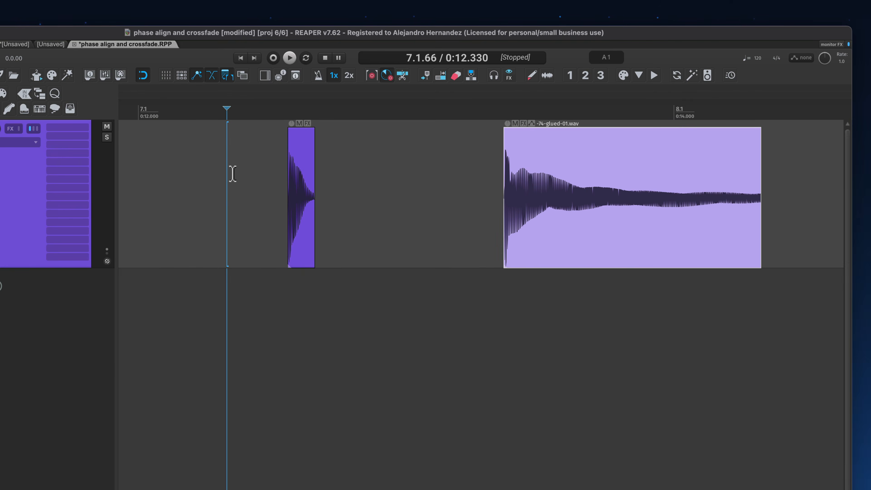
click(315, 148)
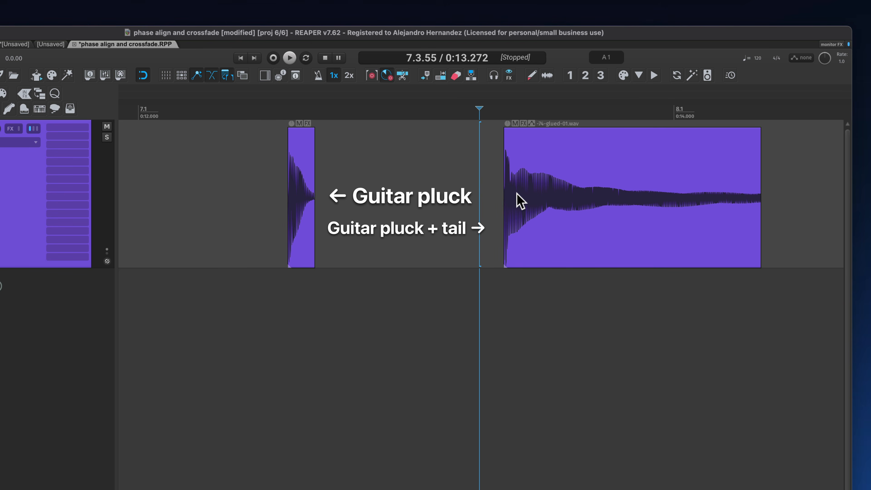
key(space)
key(space)
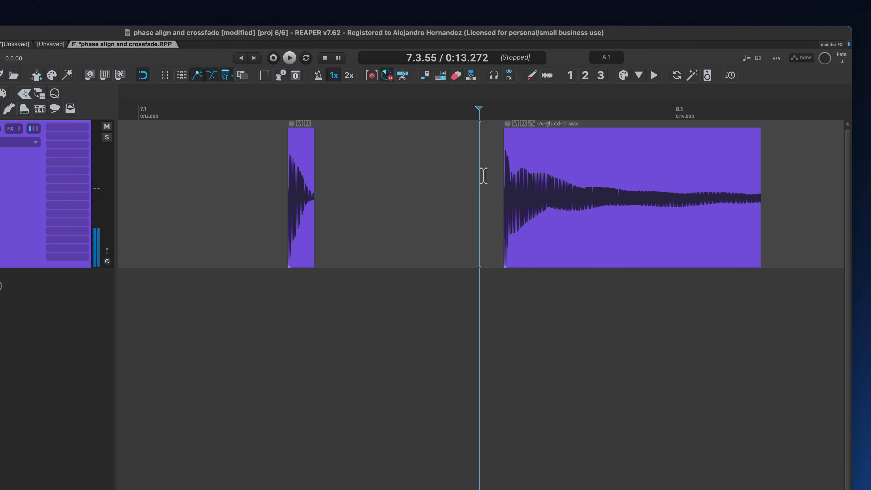
Step: Move the -74-glued-01.wav item over the end of the short guitar pluck to crossfade them, and shorten the crossfade from both ends
drag(524, 156, 332, 189)
scroll(323, 161, up, 3)
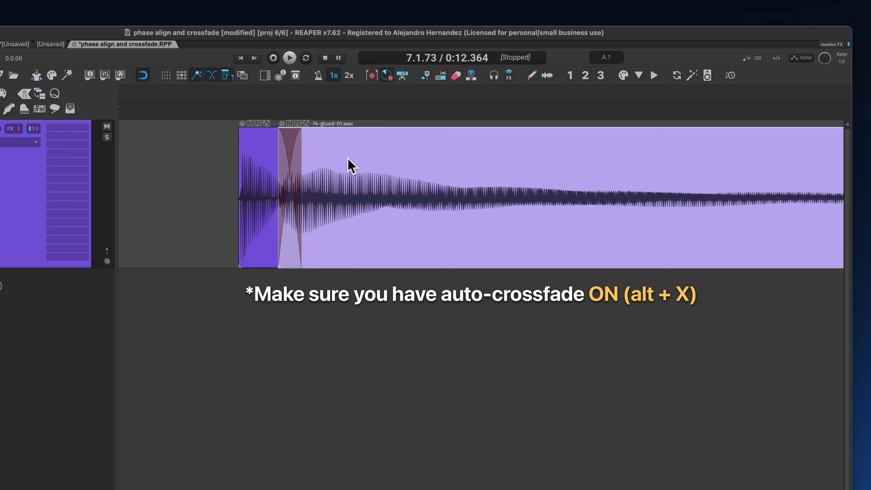
drag(348, 158, 335, 167)
scroll(272, 170, up, 3)
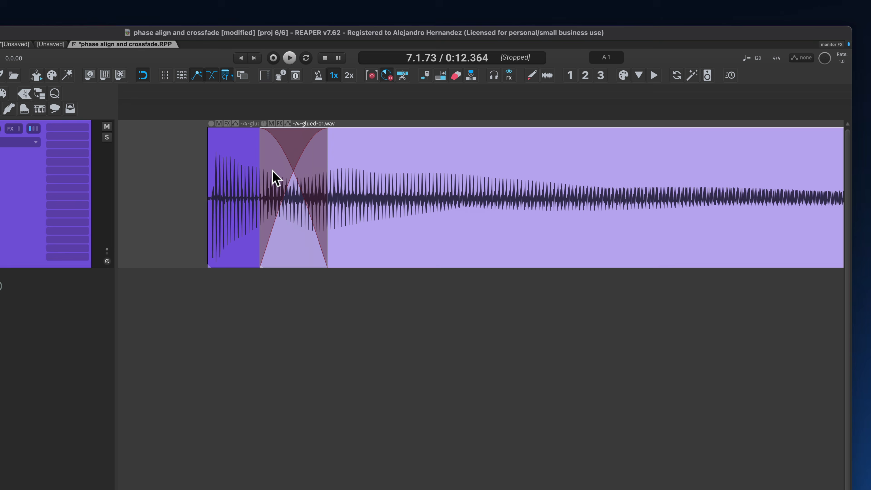
scroll(280, 175, up, 1)
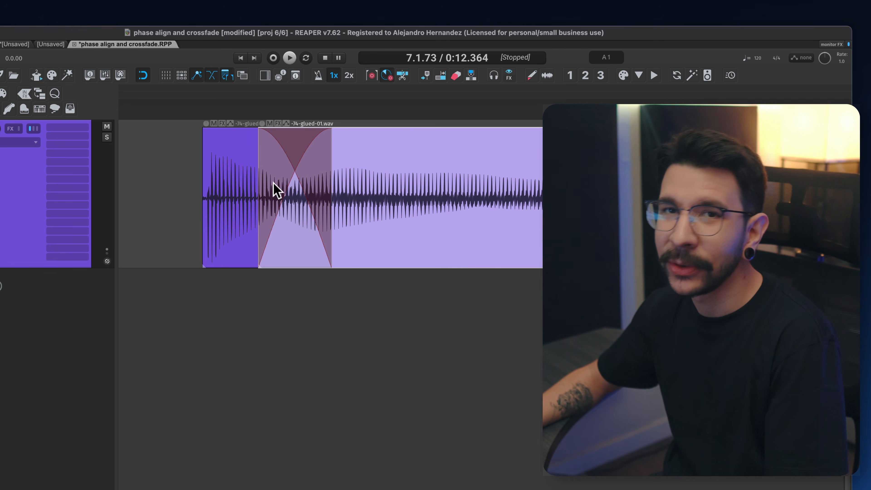
drag(259, 195, 274, 197)
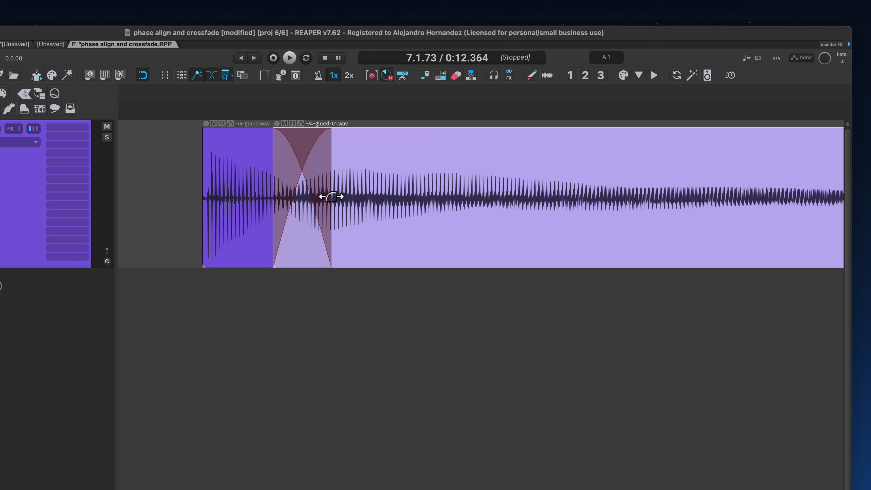
mouse_move(330, 196)
mouse_down()
mouse_move(254, 191)
mouse_move(329, 190)
mouse_move(315, 191)
mouse_up()
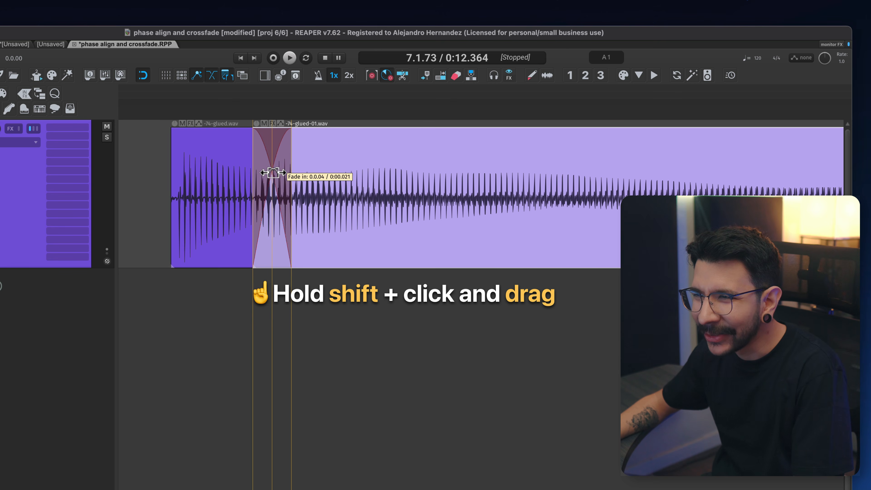
Step: Slide the crossfade between the two guitar items slightly later and reshape its fade curves
drag(273, 173, 298, 177)
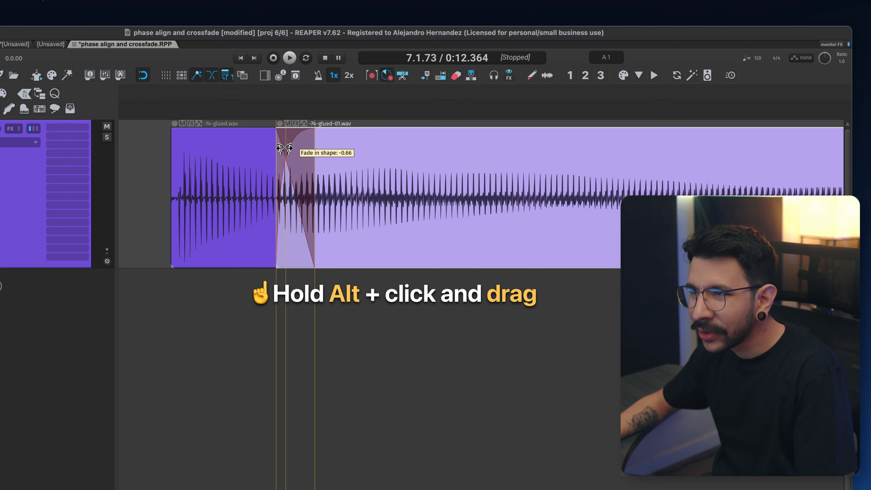
drag(284, 148, 285, 141)
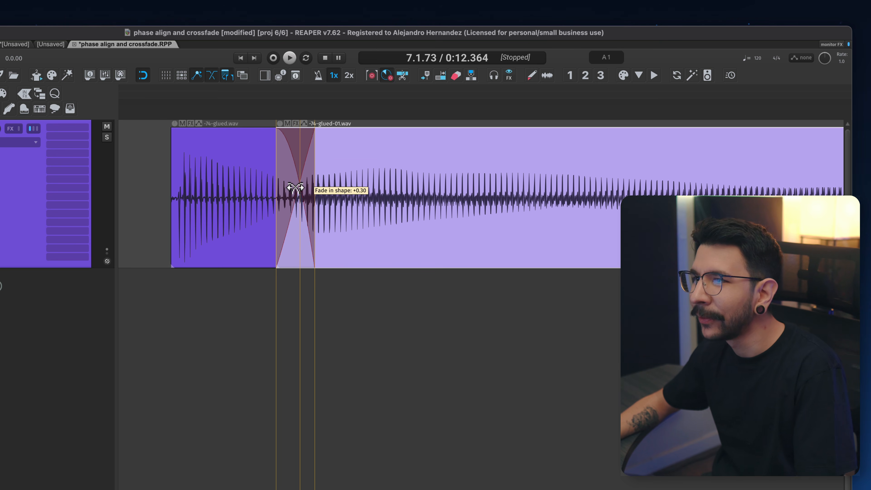
mouse_move(294, 193)
mouse_down()
mouse_move(302, 194)
mouse_move(297, 188)
mouse_up()
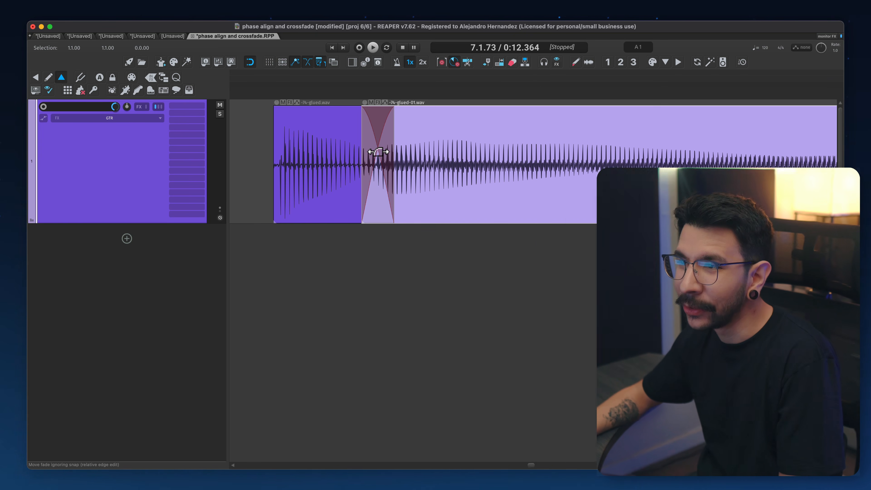
Step: Open the crossfade in the Crossfade Editor, shift it earlier with a length of 0:00.011, and play it back
double_click(378, 152)
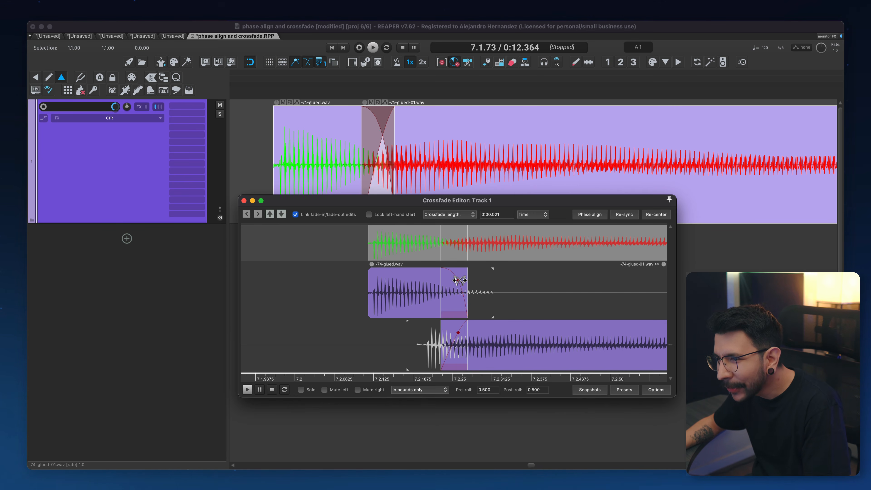
scroll(453, 242, up, 3)
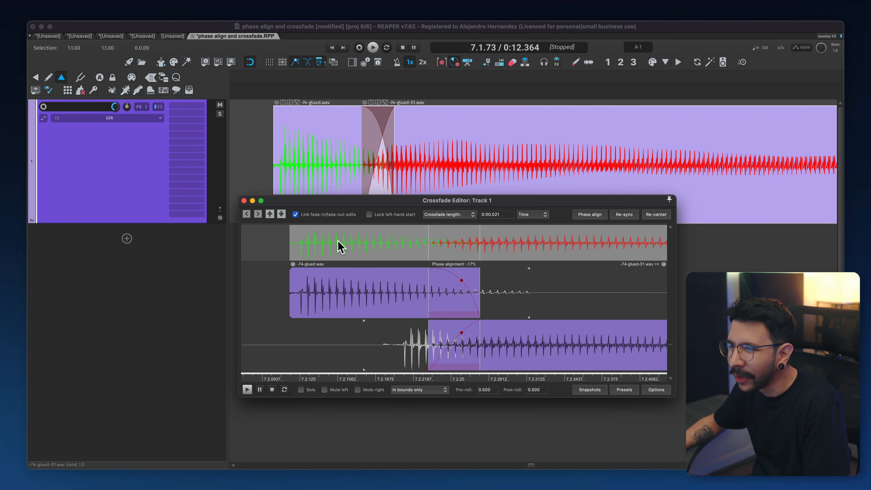
drag(517, 337, 443, 342)
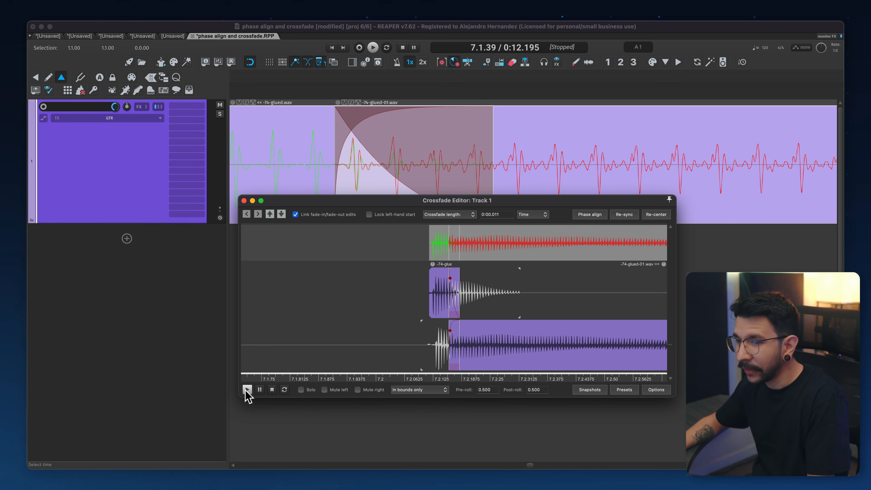
click(247, 389)
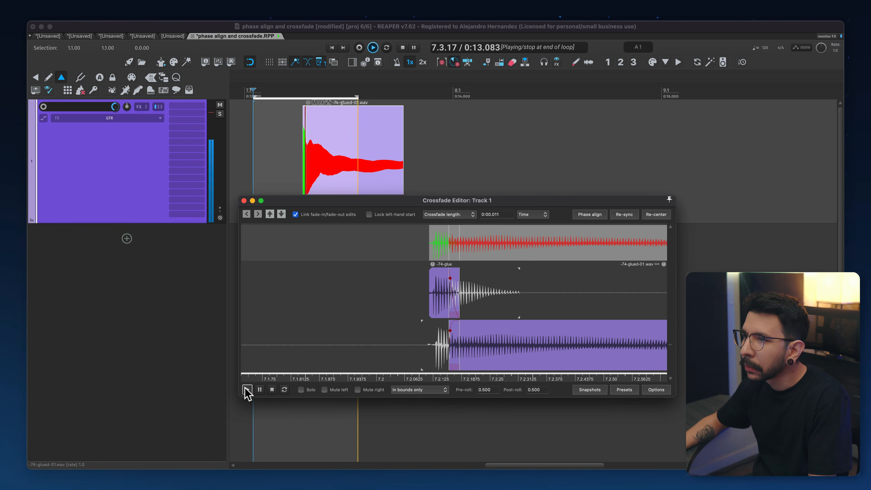
Step: Try to line up the two guitar waveforms by hand by shifting the right item in the Crossfade Editor, and undo the shift
scroll(458, 266, up, 3)
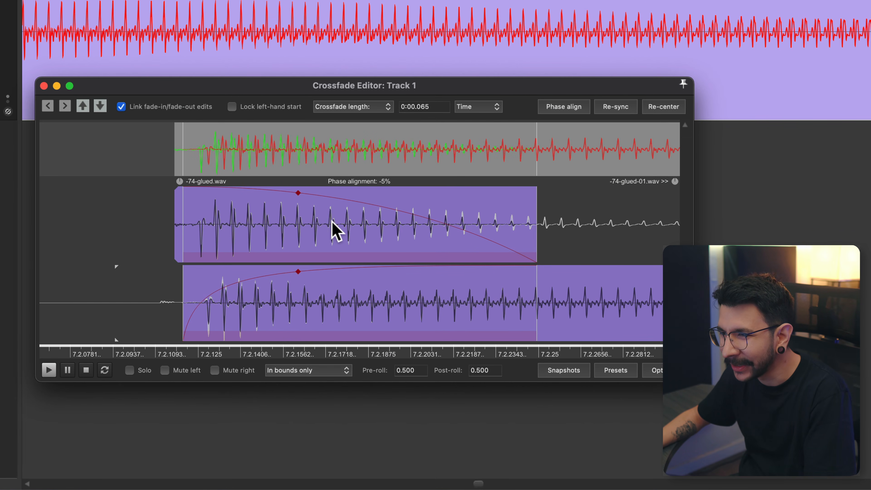
scroll(384, 188, up, 3)
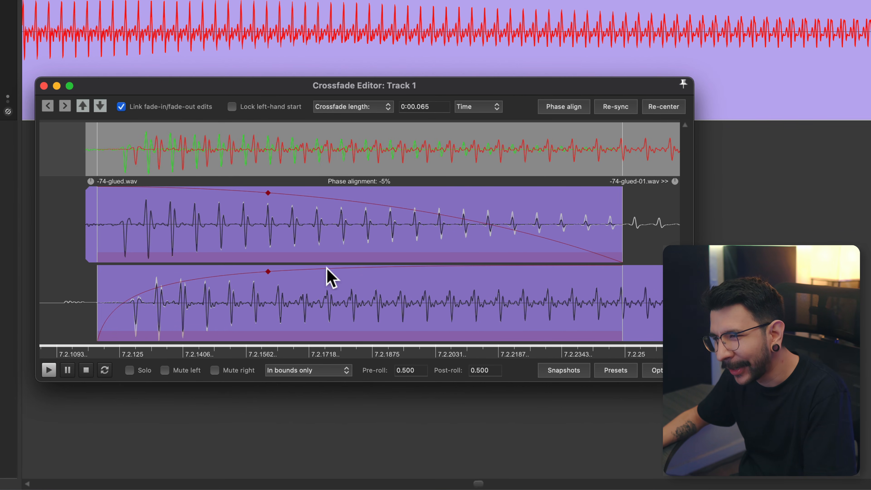
drag(329, 281, 354, 277)
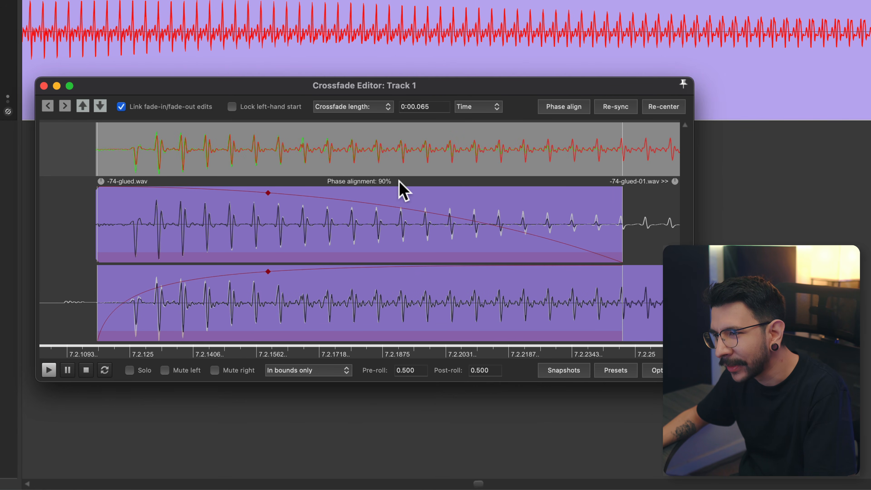
scroll(442, 253, down, 3)
key(super+z)
key(super+z)
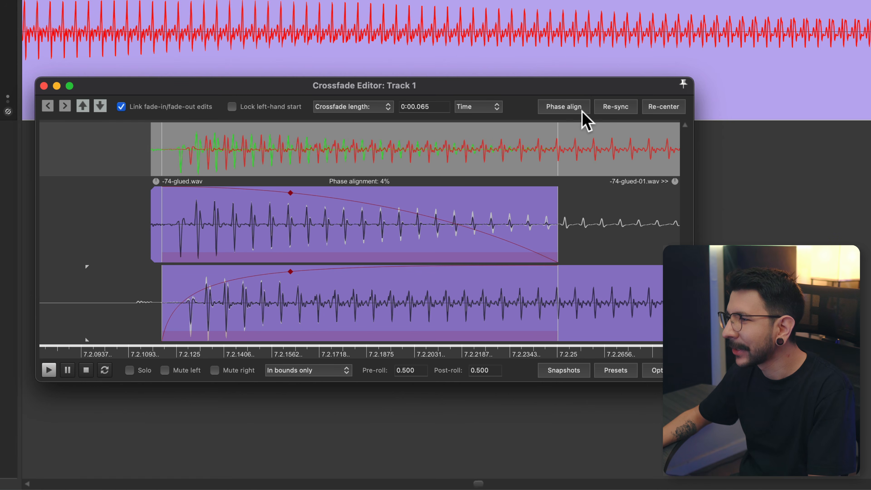
Step: Maximize the crossfade's phase alignment by adjusting the right item position, and trim the crossfade to a length of 0:00.012
click(576, 106)
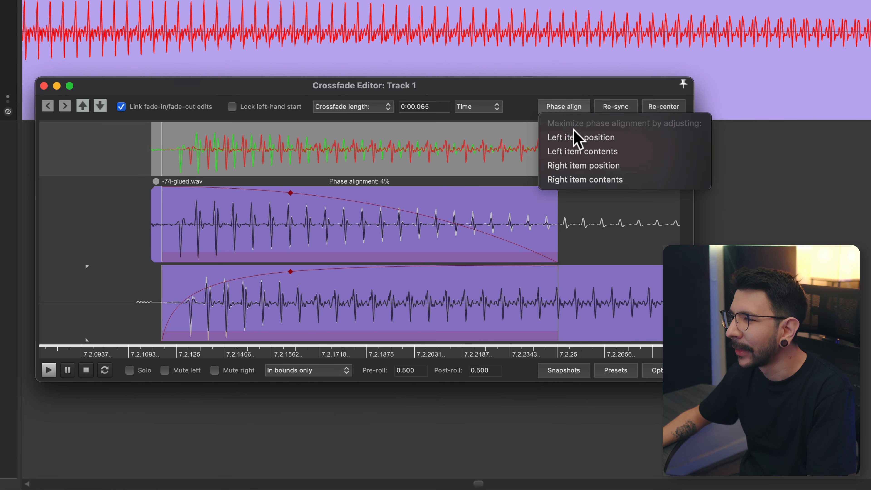
click(595, 166)
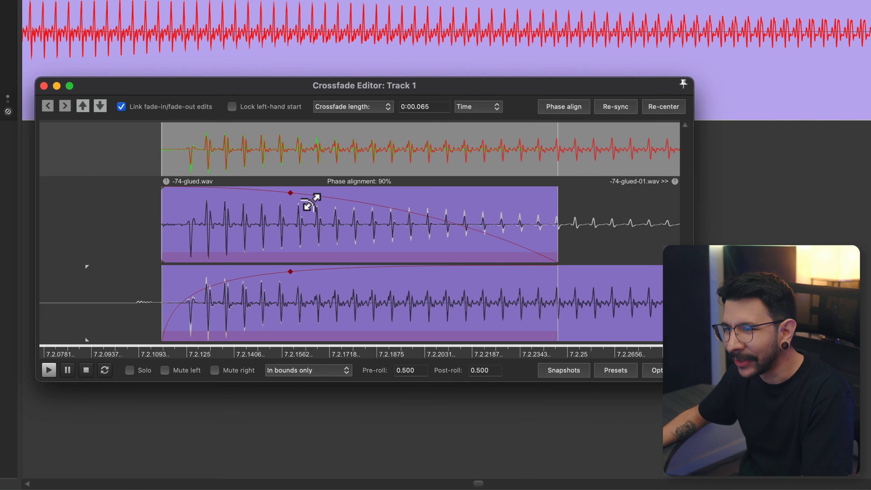
drag(216, 157, 232, 158)
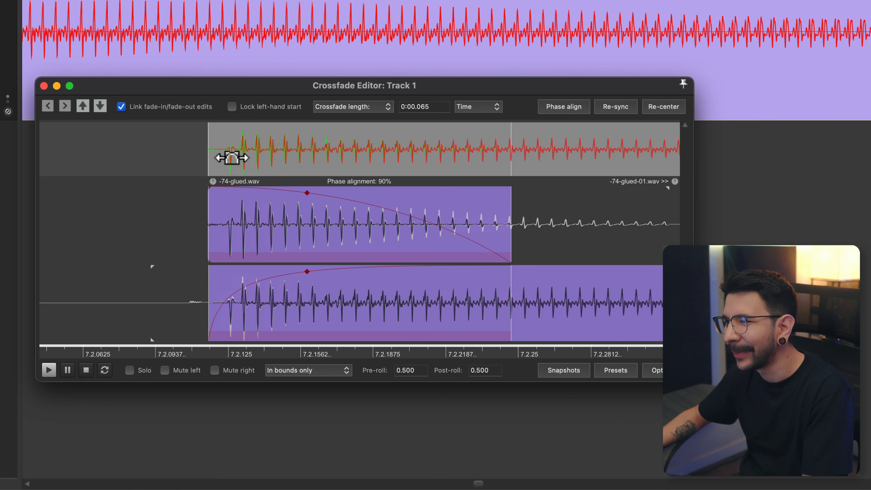
drag(208, 222, 373, 223)
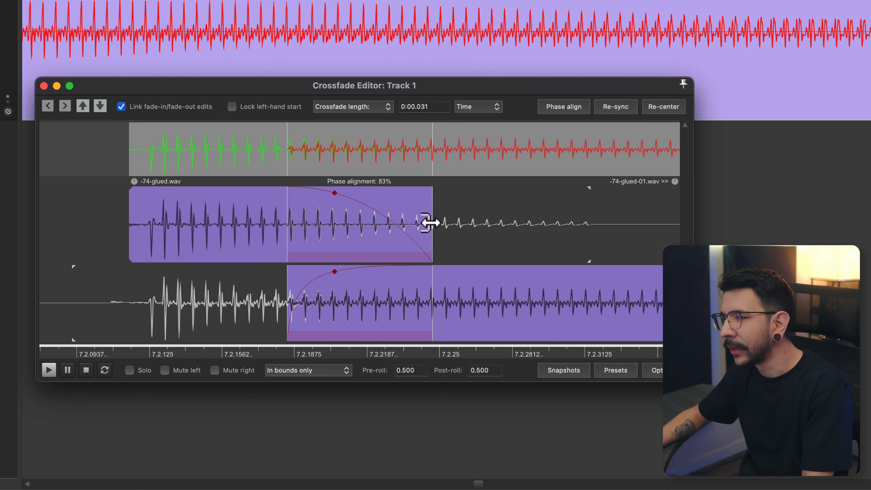
drag(429, 223, 334, 228)
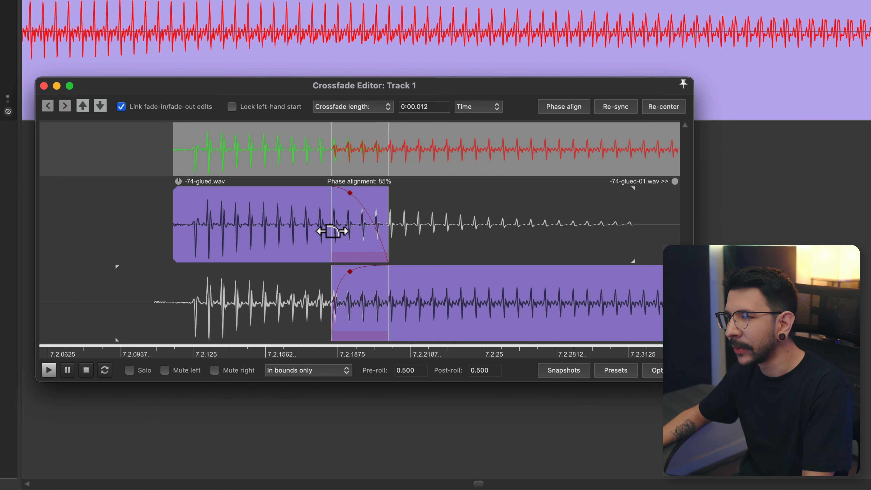
scroll(359, 219, down, 5)
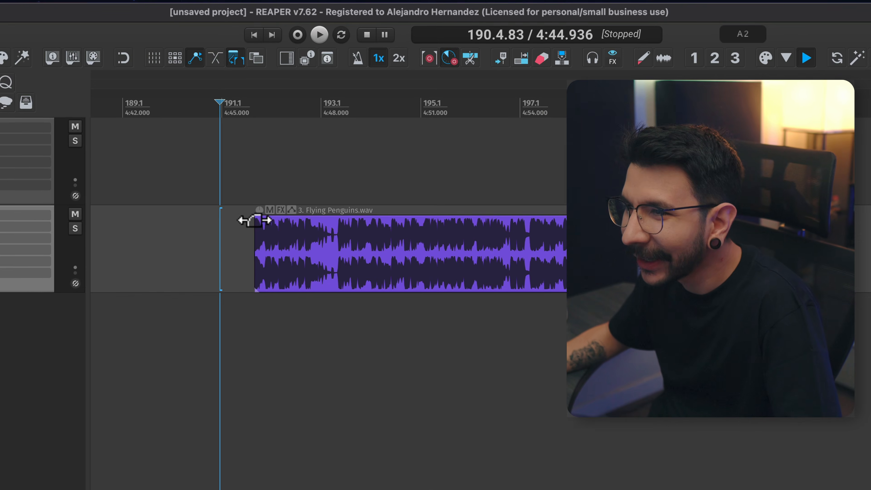
Step: Add a fade-in about 3 s long to the 3. Flying Penguins.wav item and play it back
drag(255, 219, 365, 232)
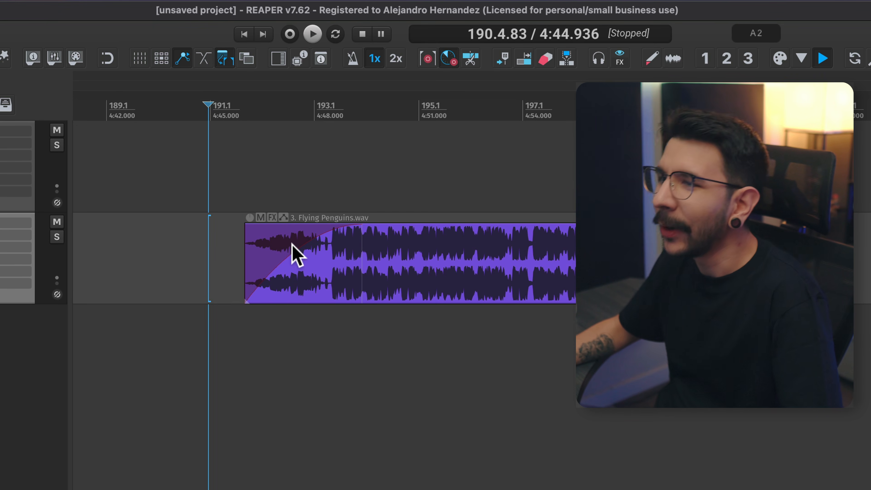
click(234, 238)
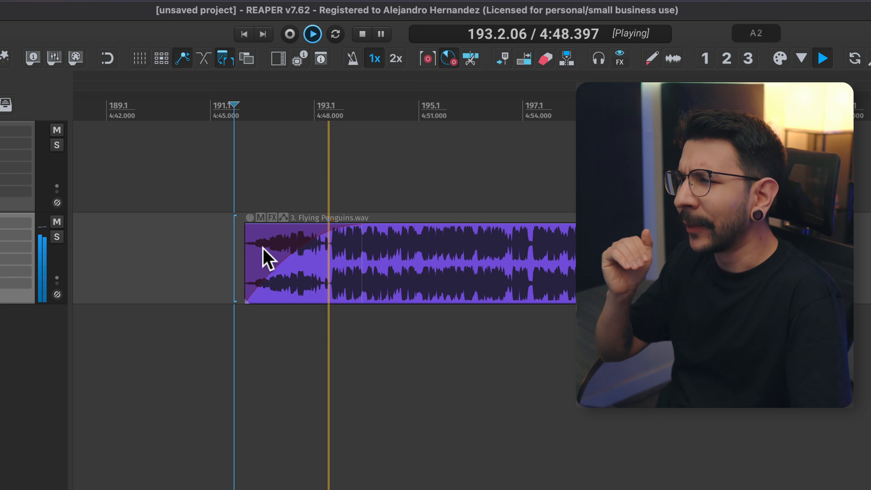
key(space)
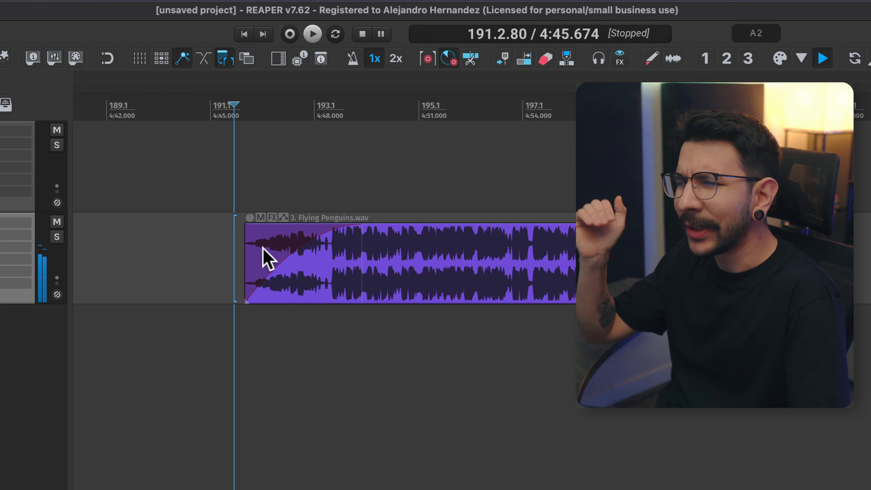
Step: Turn on Low pass fade for the item's fade-in and play the beginning of the item
right_click(303, 245)
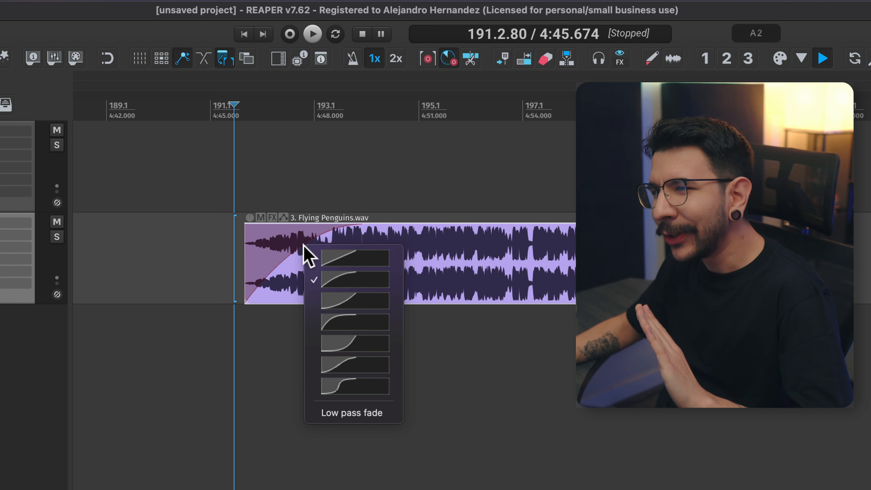
click(351, 412)
click(225, 249)
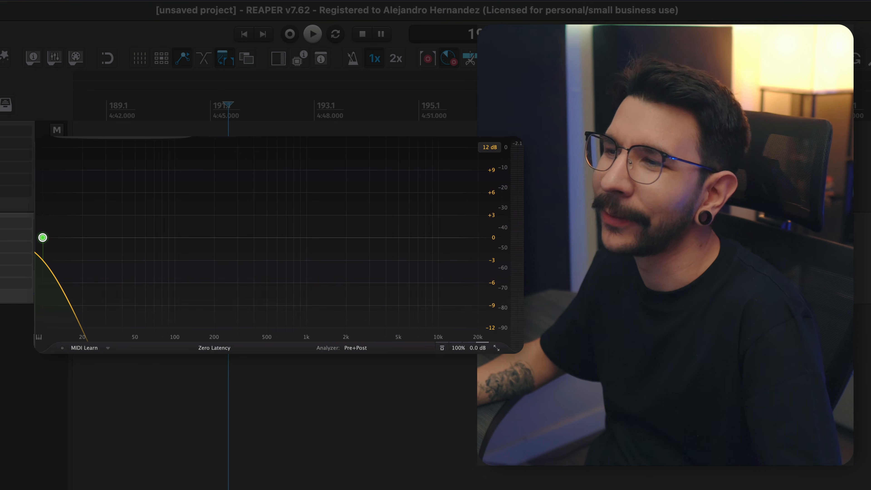
click(238, 249)
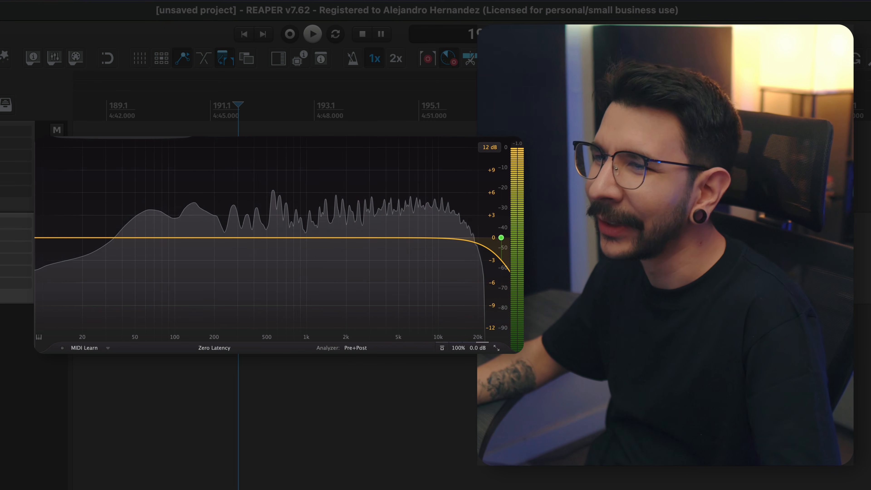
Step: Lengthen the item's fade-in to about 4 s and play the beginning again
drag(341, 230, 359, 233)
key(space)
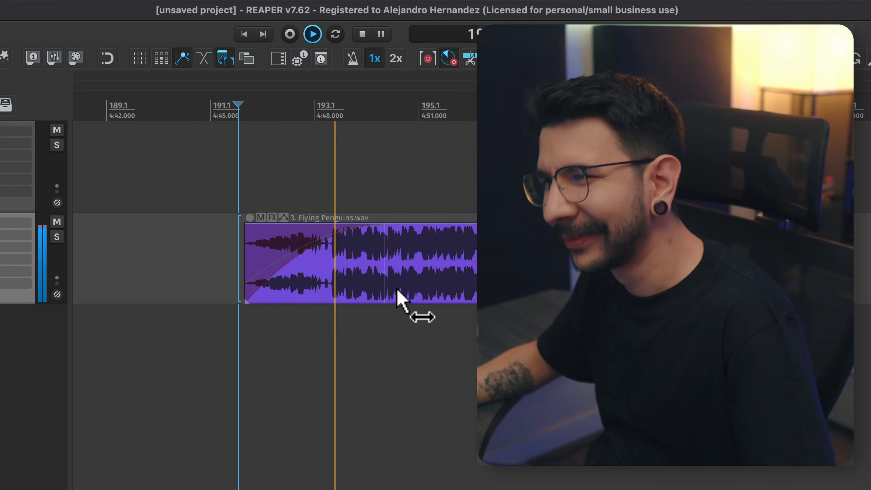
key(space)
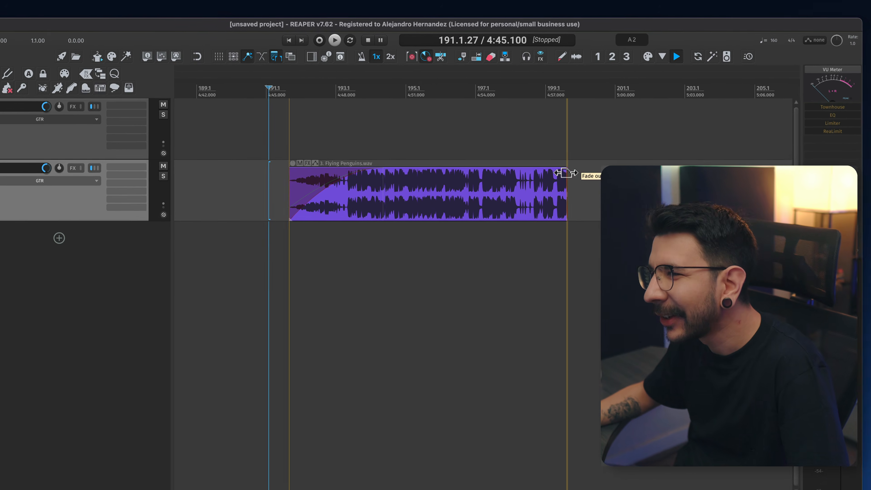
Step: Add a fade-out about 5 s long to the 3. Flying Penguins.wav item and turn on Low pass fade for it
drag(565, 173, 446, 181)
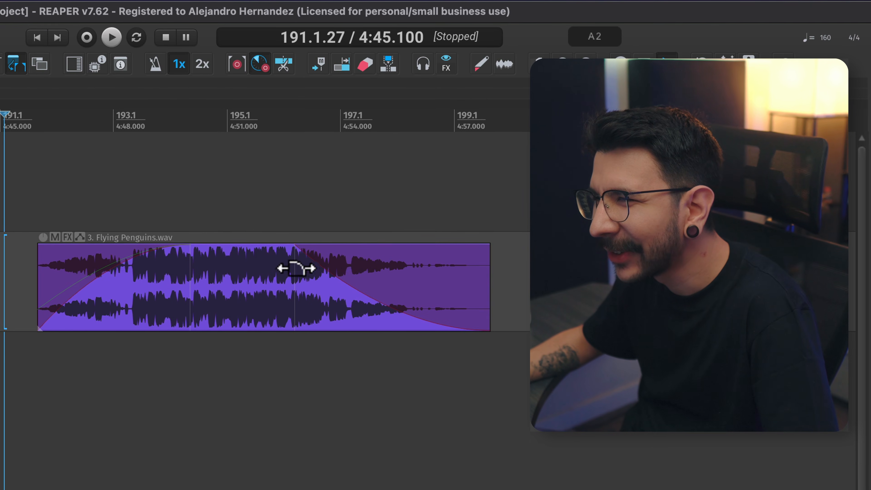
right_click(340, 277)
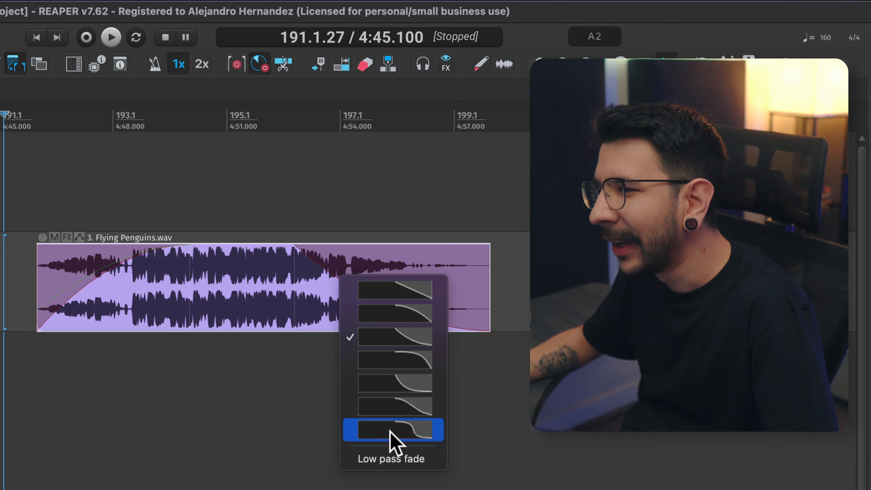
click(394, 460)
Step: Change the item's fade-out shape to the gentle S-curve and play the ending of the item
right_click(344, 278)
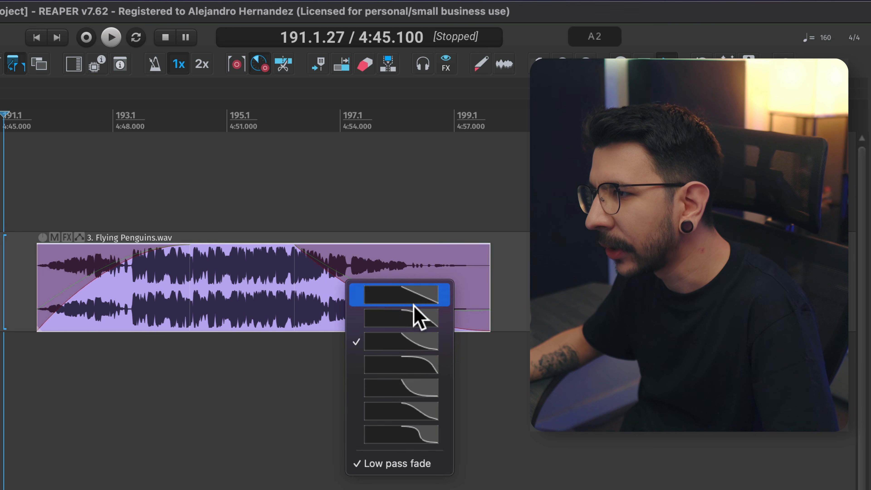
click(419, 414)
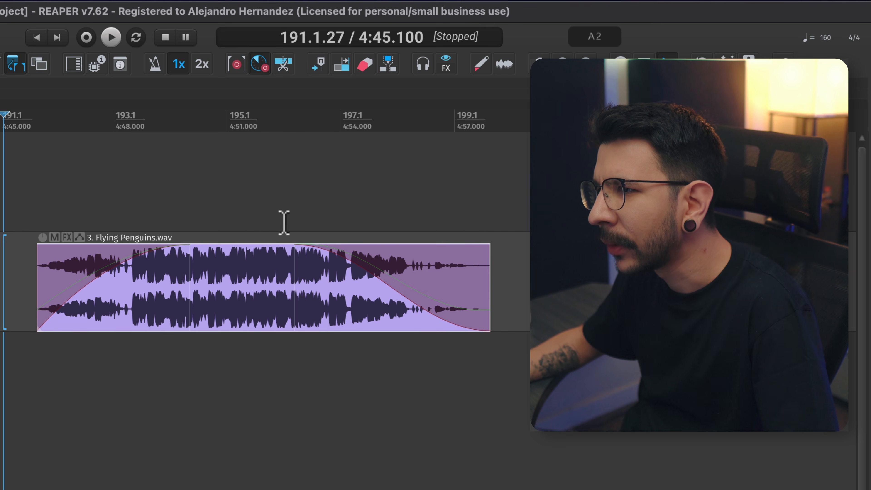
click(284, 223)
key(space)
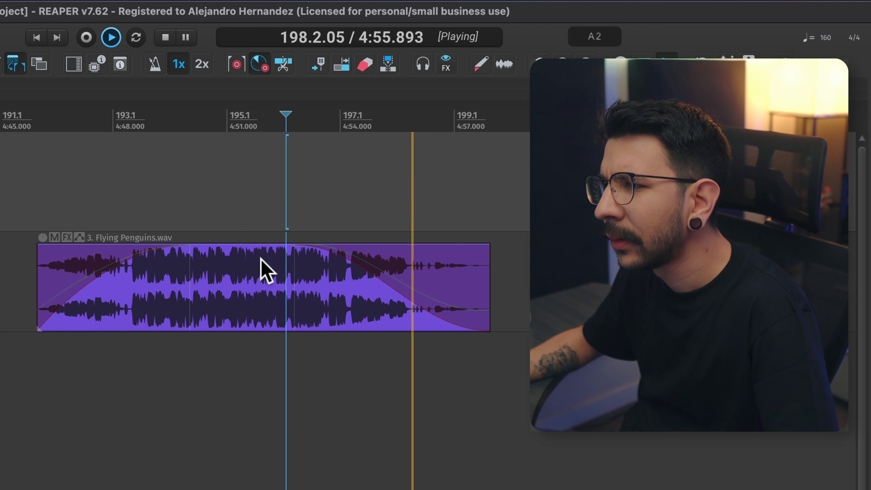
Step: Stop playback and cycle the 3. Flying Penguins.wav item's fade-out through several different curve shapes
key(space)
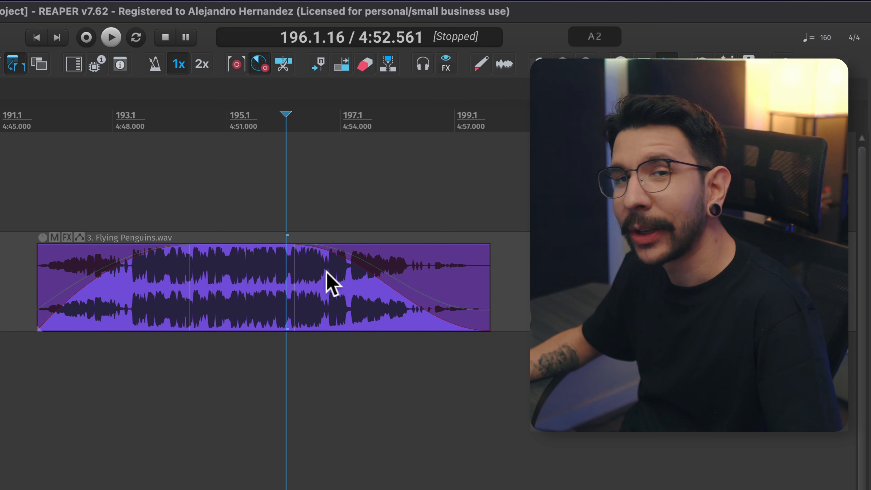
ctrl+click(368, 272)
ctrl+click(379, 268)
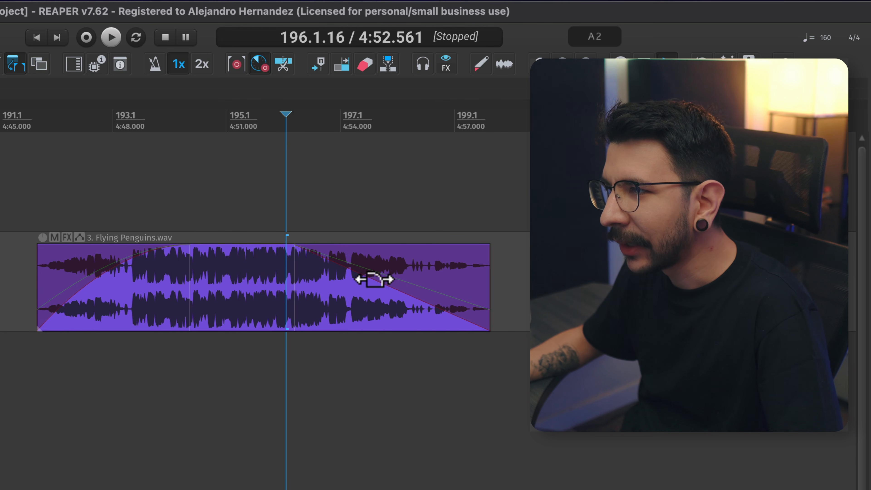
ctrl+click(377, 278)
ctrl+click(392, 268)
ctrl+click(364, 291)
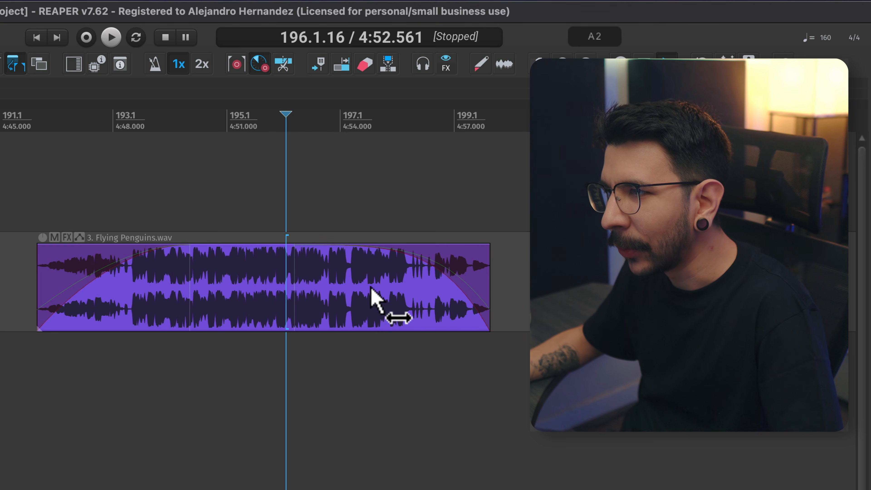
ctrl+click(422, 279)
ctrl+click(327, 292)
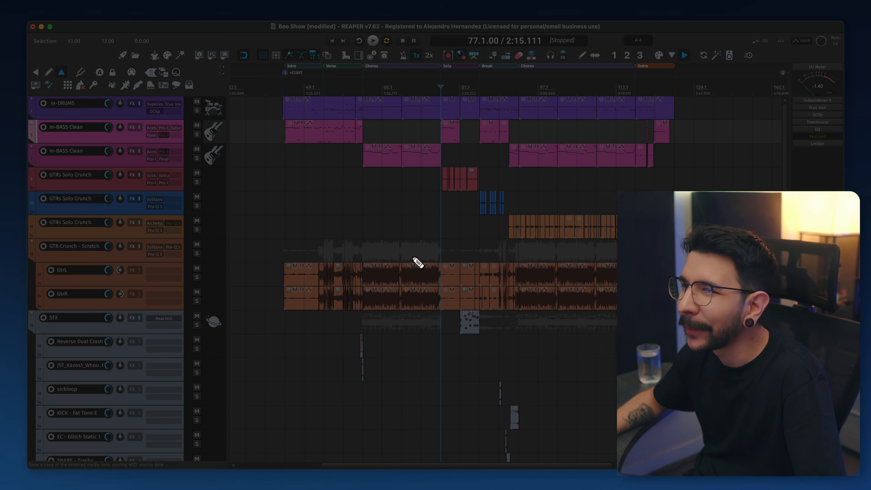
Step: Render the Boo Show master mix to Boo1.wav and audition the rendered file around the second Chorus and the Solo
key(super+alt+r)
click(518, 381)
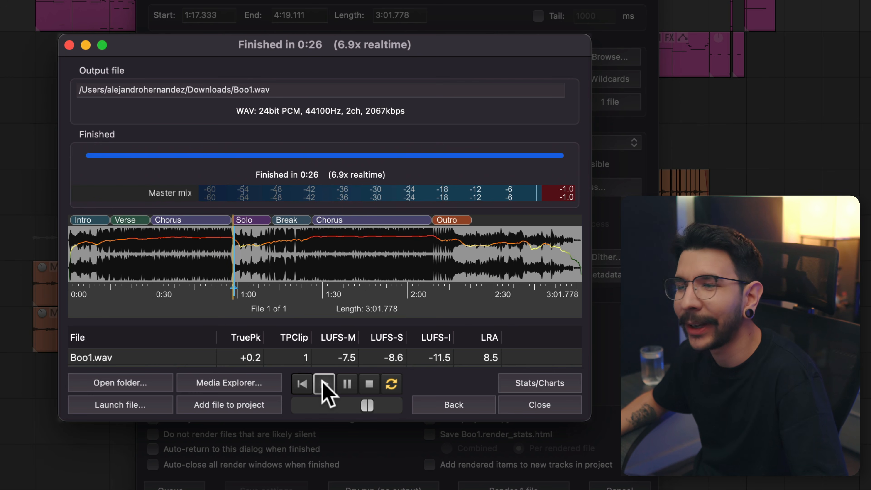
click(324, 384)
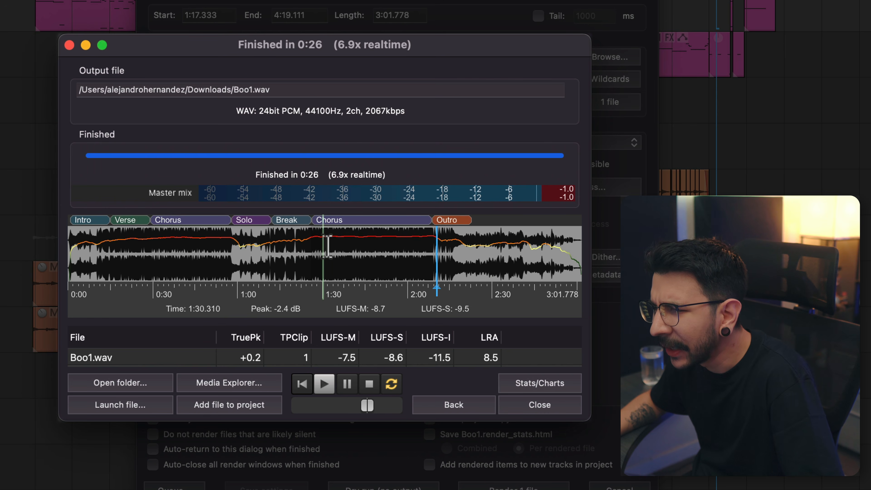
click(311, 252)
click(233, 252)
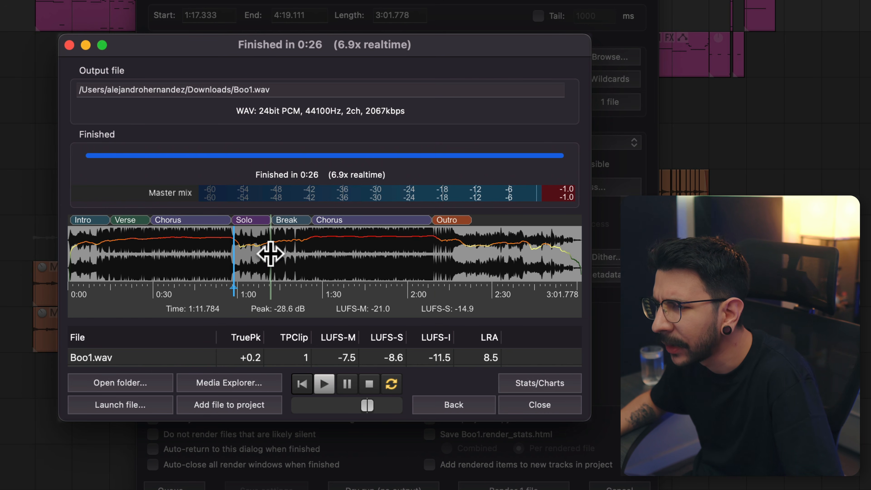
click(324, 383)
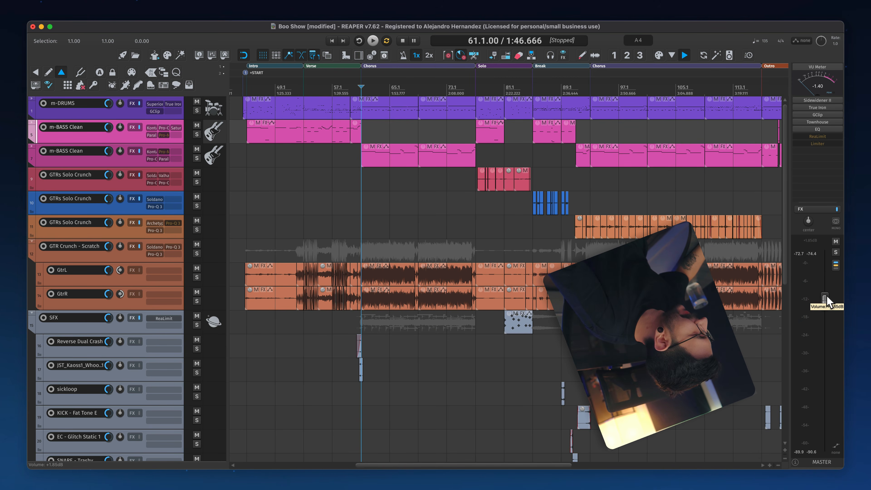
Step: Make a time selection from 53.1.00 to 69.1.00, covering the Verse and the first part of the Chorus
scroll(329, 98, up, 2)
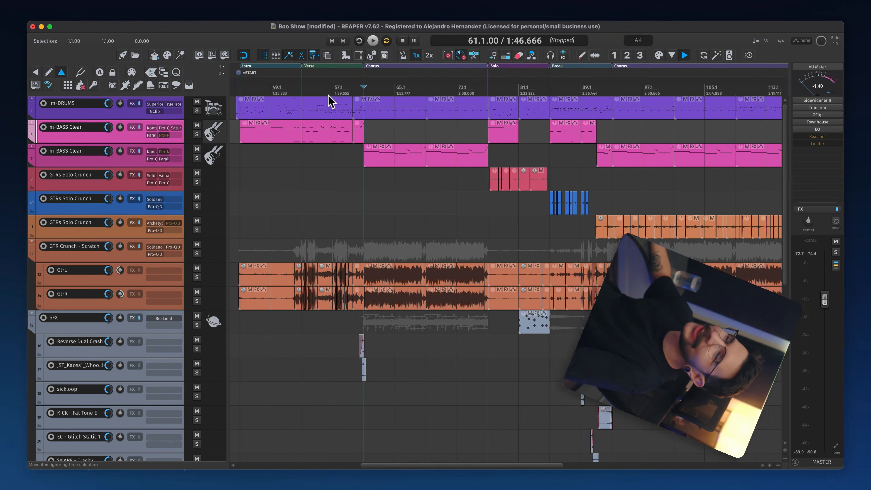
drag(303, 91, 426, 96)
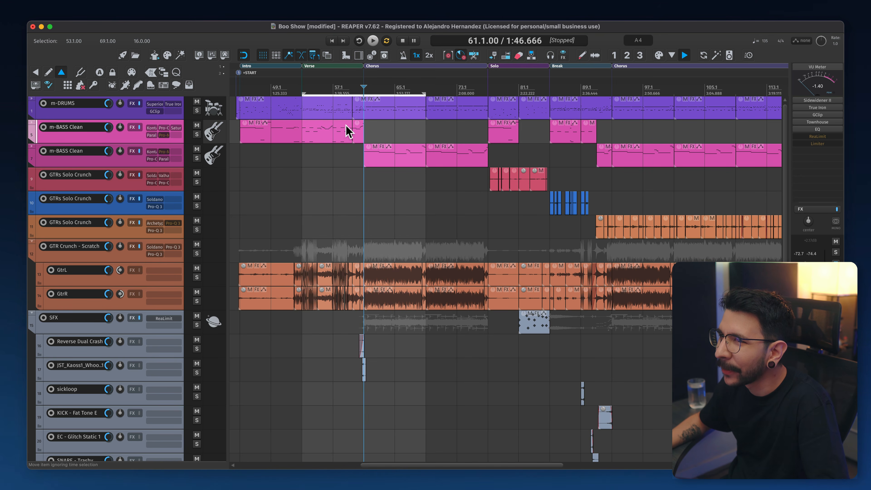
scroll(276, 117, up, 1)
Step: Set the master mix render bounds to Time selection and do a dry run with no output, examining its waveform
click(134, 56)
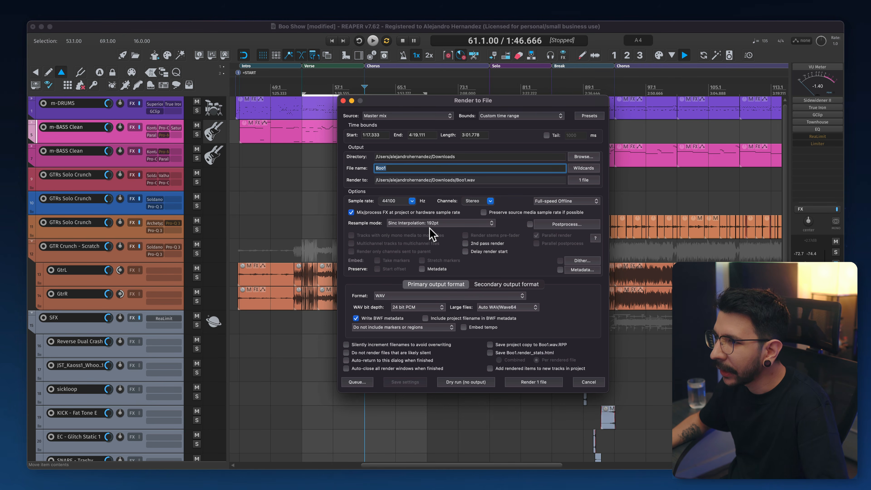
click(527, 117)
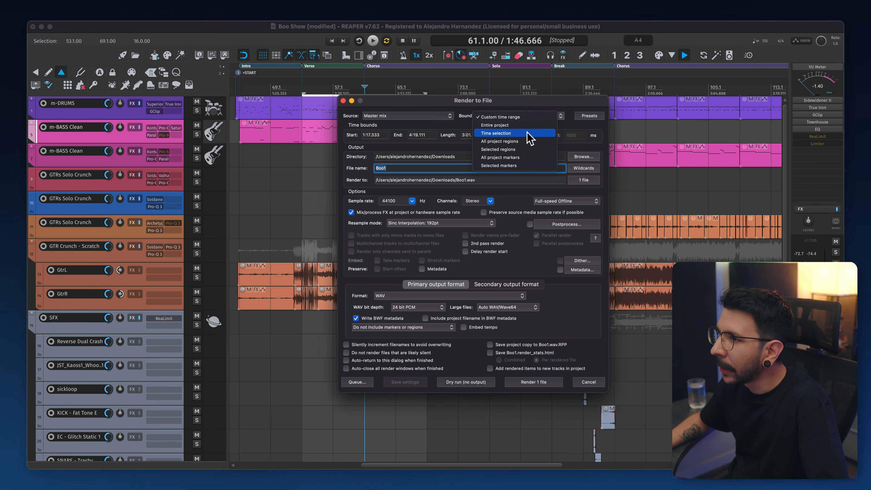
click(527, 132)
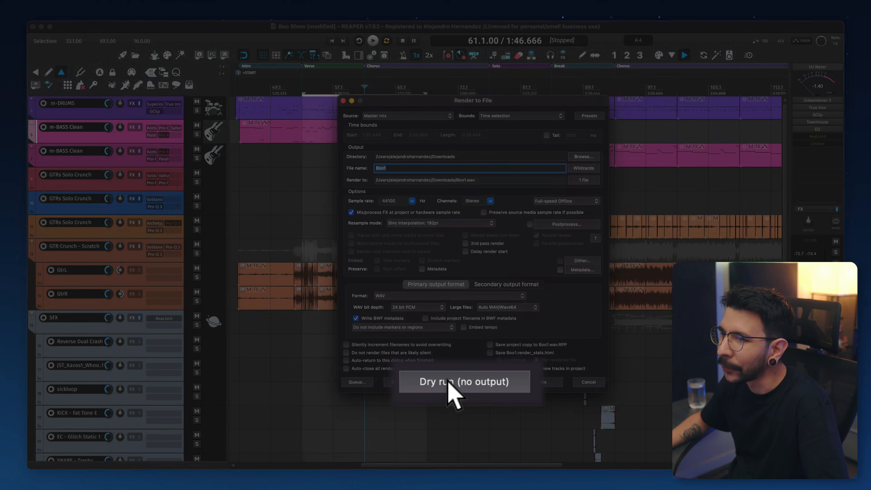
click(459, 382)
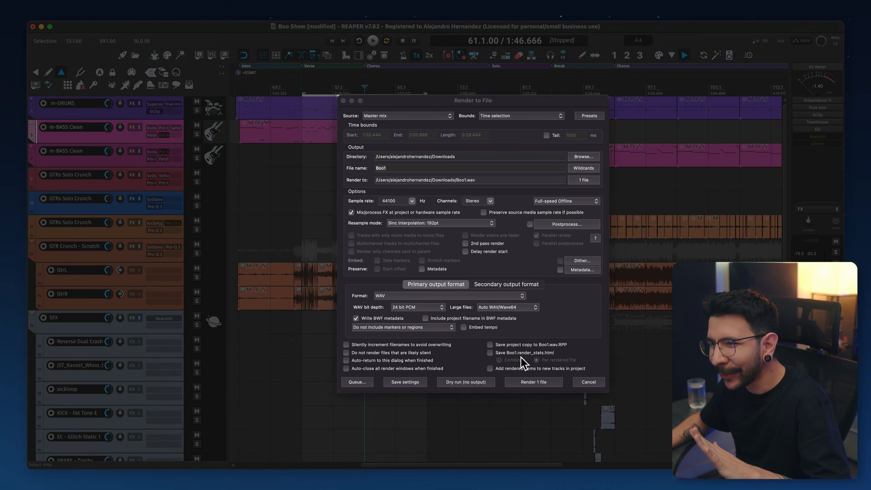
click(479, 382)
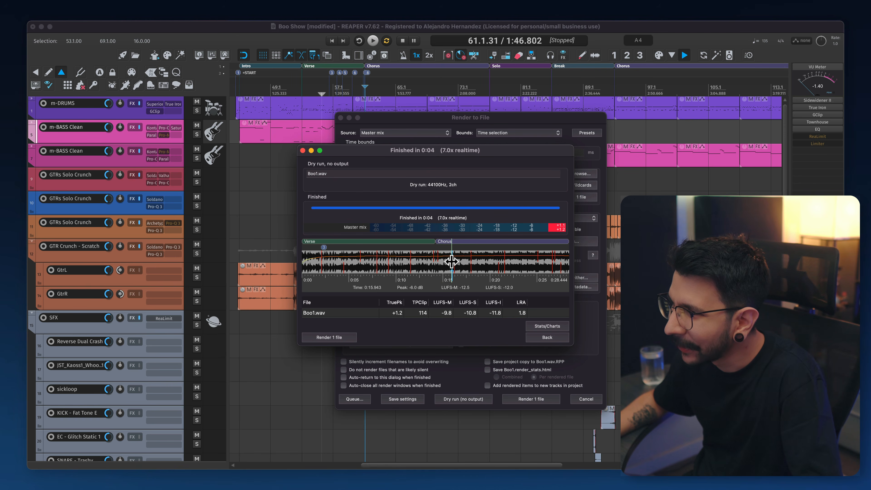
scroll(360, 74, up, 5)
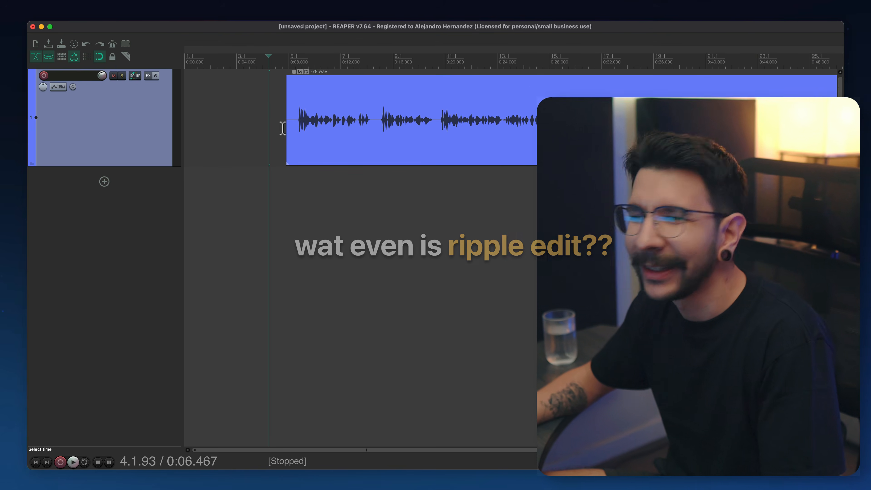
Step: Split the -78.wav item at the start and end of the silent gap between the first two phrases
drag(288, 130, 289, 132)
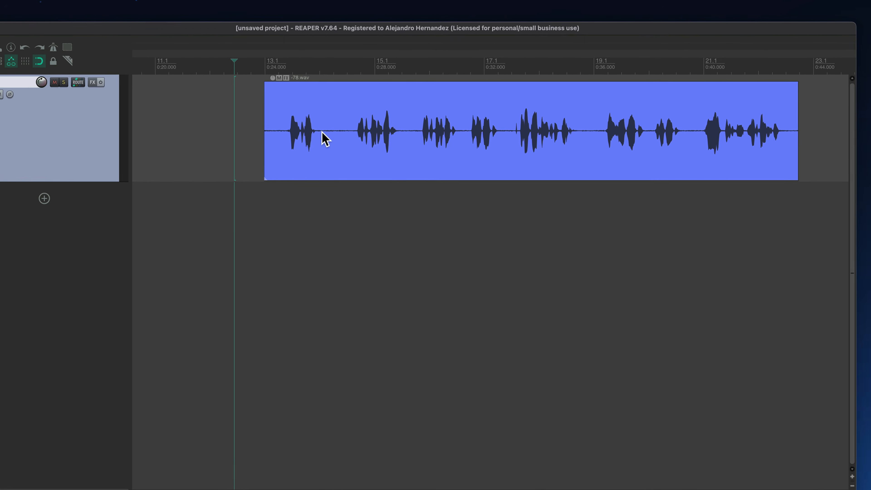
click(319, 133)
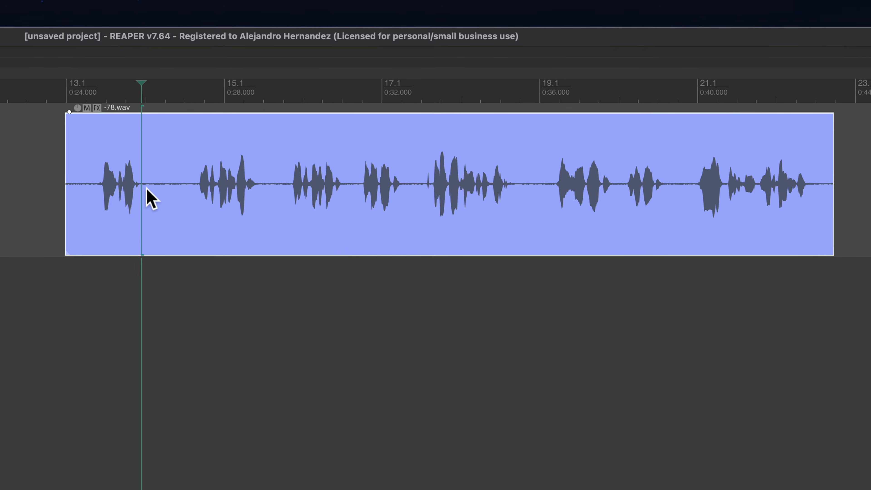
click(139, 187)
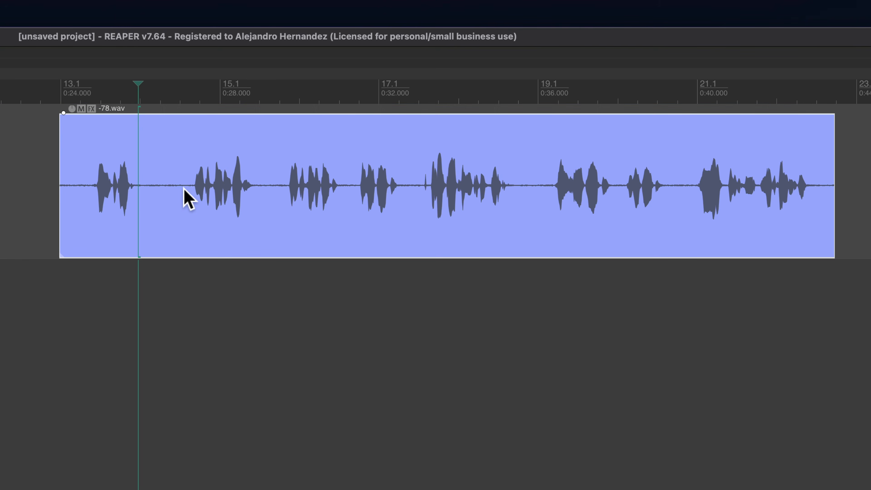
click(189, 187)
click(140, 188)
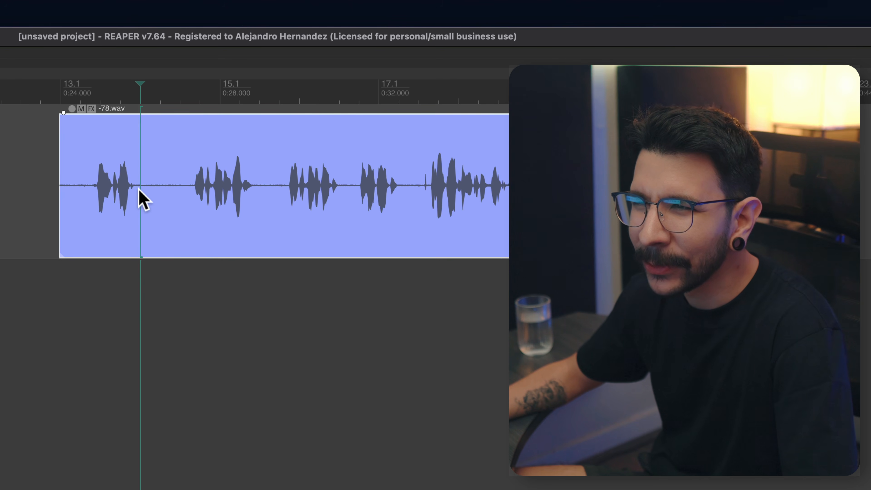
click(137, 191)
key(s)
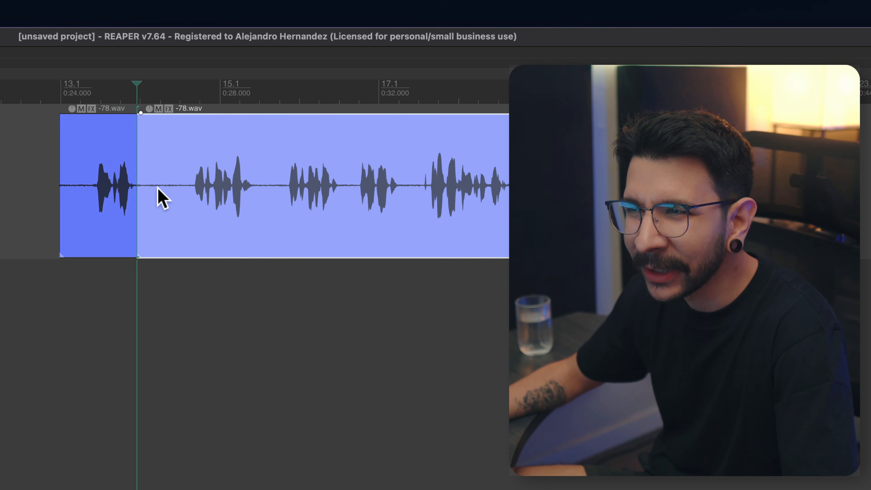
click(190, 185)
key(s)
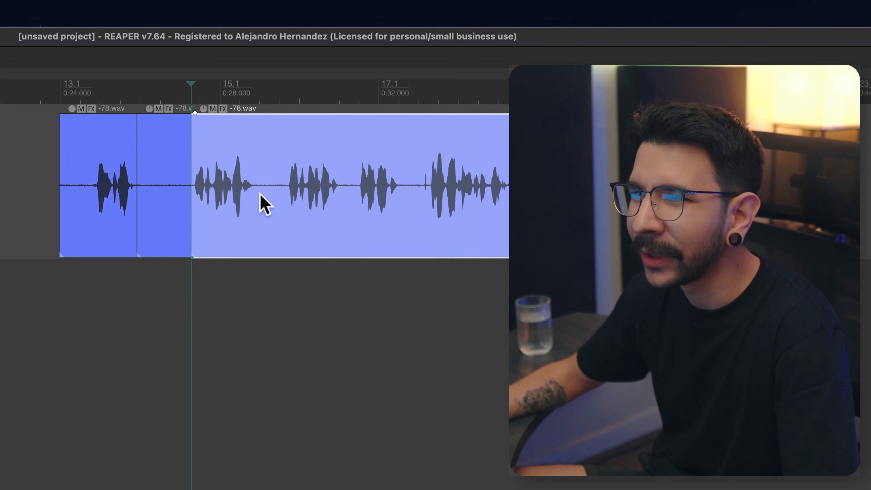
Step: Turn on per-track ripple editing and delete the silent piece between the first two phrases
click(164, 196)
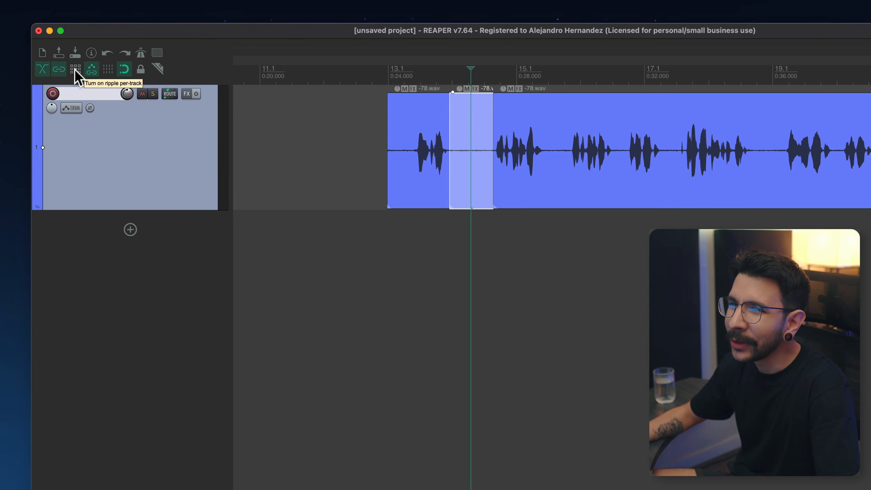
click(467, 138)
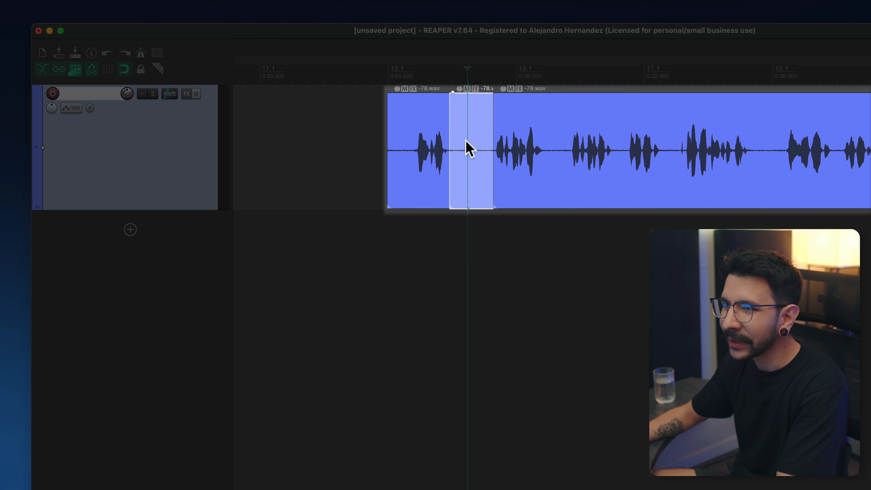
key(Delete)
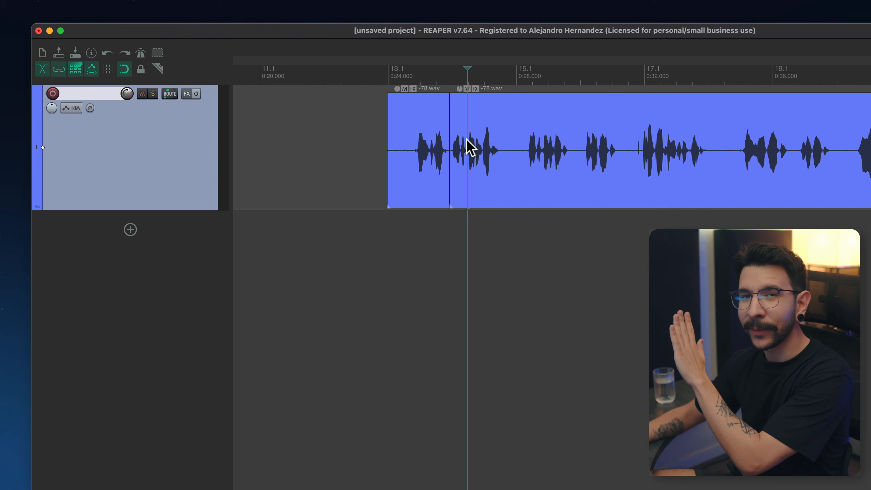
Step: Split the item around the silent gap after the second phrase and around the gap after the fourth phrase
click(502, 157)
key(s)
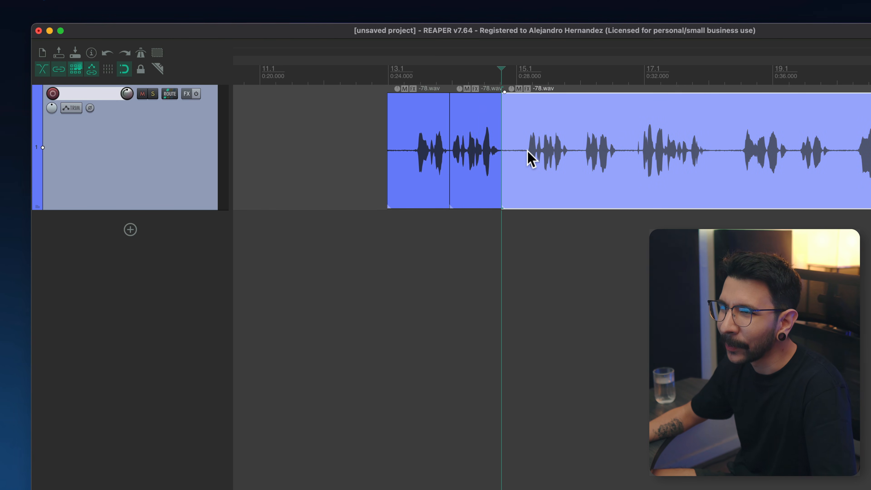
click(528, 156)
key(s)
click(617, 160)
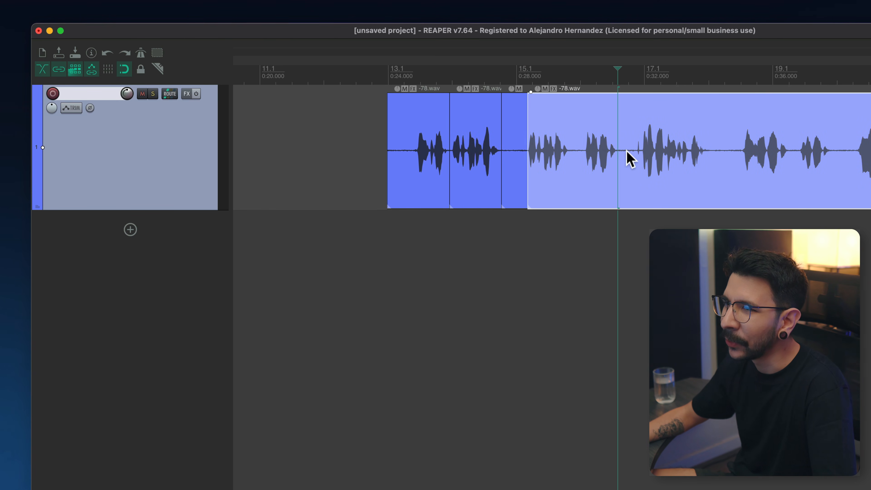
key(s)
click(635, 161)
key(s)
Step: Delete the two split-off silent pieces with ripple editing so the following audio closes the gaps
click(511, 156)
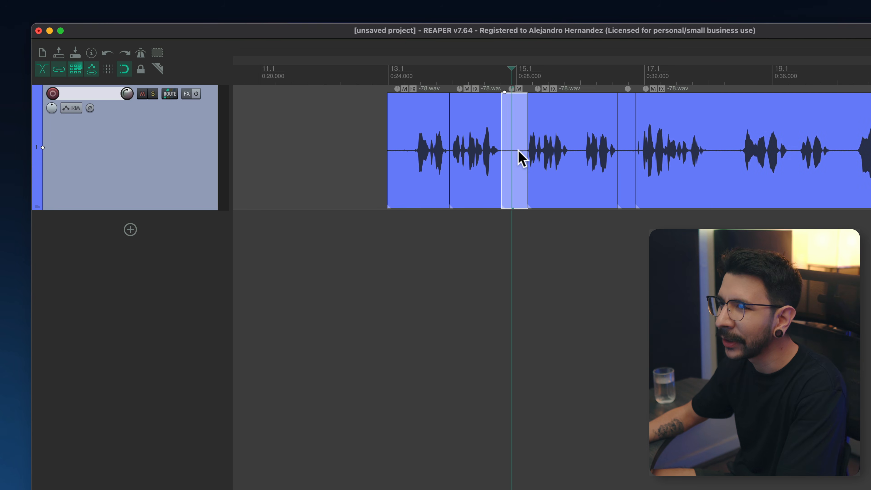
key(Delete)
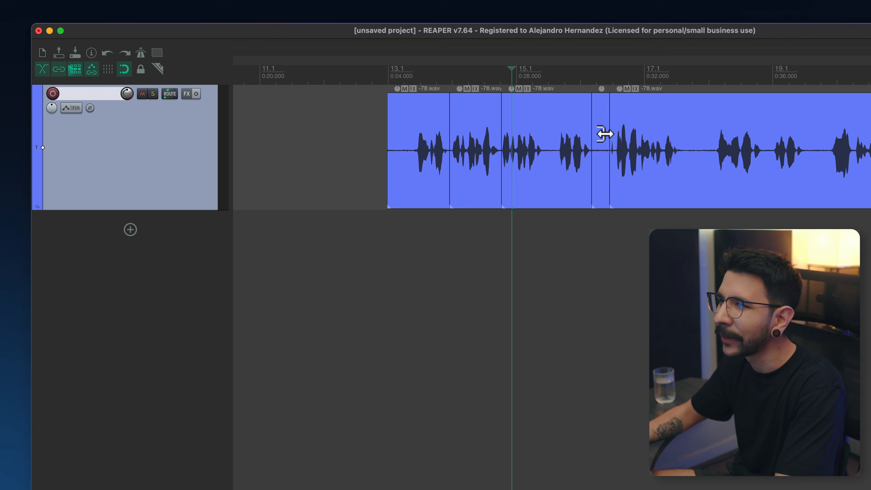
click(598, 140)
key(Delete)
click(548, 161)
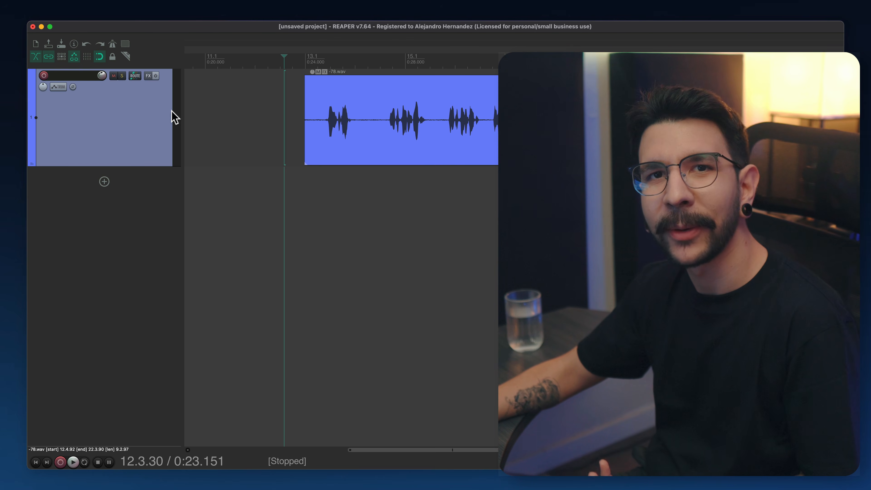
Step: Turn on per-track ripple editing, mark every silent gap between phrases in the -78.wav item with razor edits, and delete them together
click(62, 56)
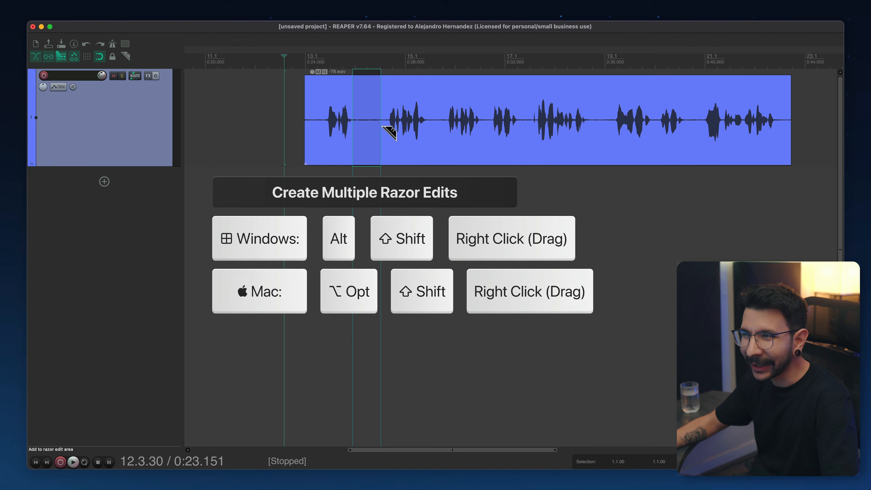
drag(381, 126, 533, 124)
drag(586, 125, 612, 134)
drag(683, 120, 660, 125)
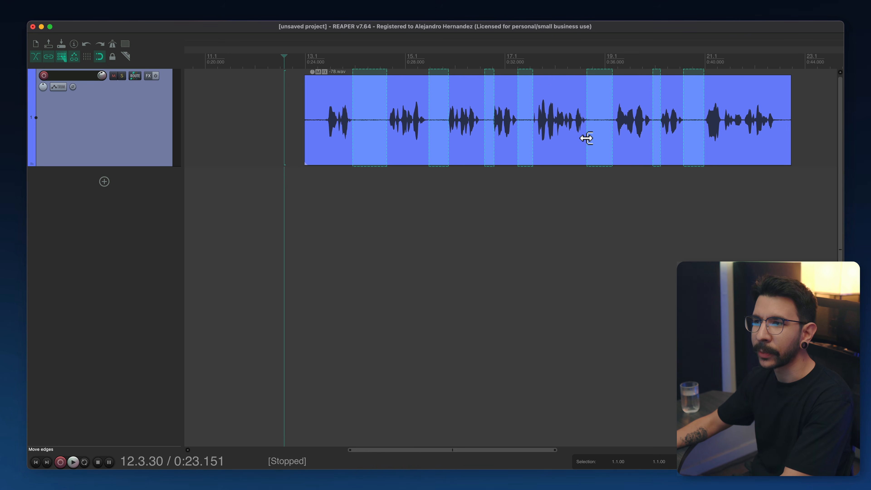
key(Delete)
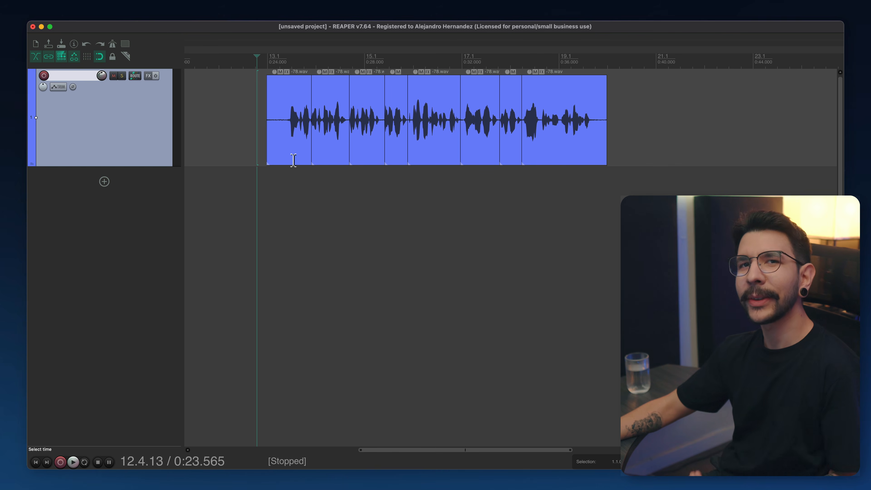
scroll(307, 109, up, 8)
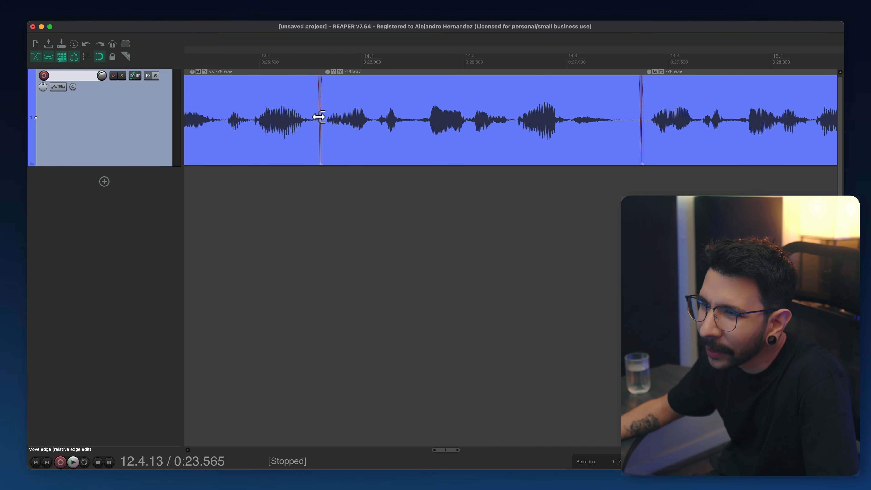
scroll(310, 122, down, 2)
scroll(308, 121, down, 6)
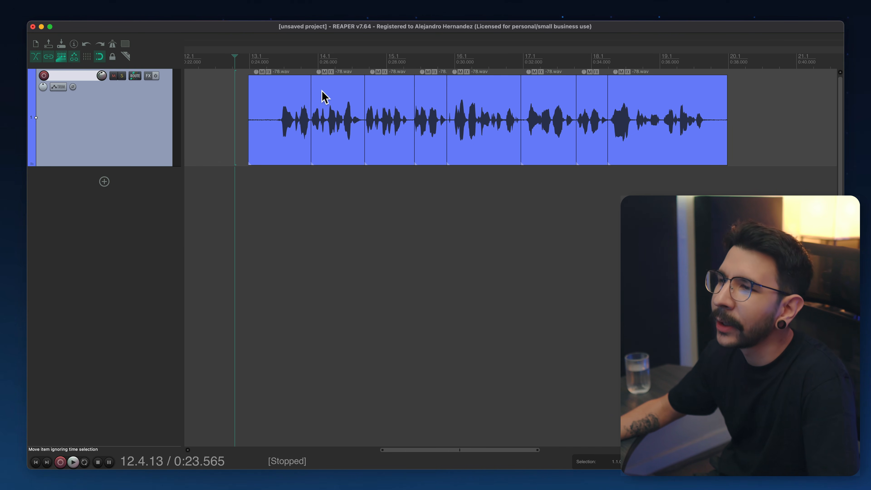
Step: Shift the second phrase right with ripple editing, extend the first phrase's end into the gap, and slide the second phrase back against it
mouse_move(324, 96)
mouse_down()
mouse_move(346, 107)
mouse_move(335, 100)
mouse_up()
scroll(312, 103, up, 2)
scroll(312, 103, up, 4)
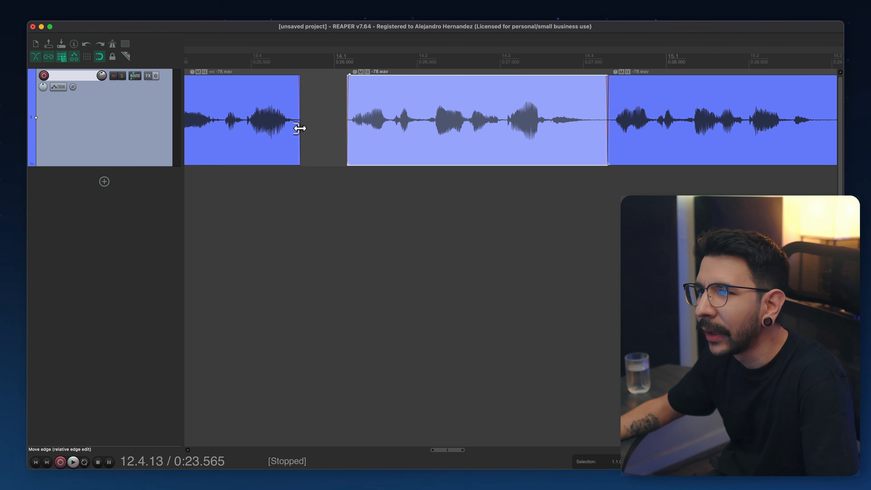
drag(300, 128, 337, 129)
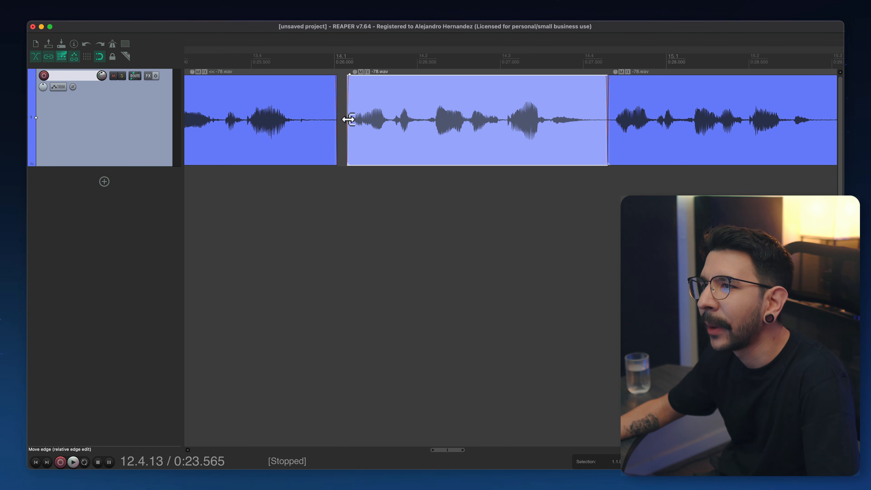
drag(377, 93, 358, 94)
scroll(328, 136, down, 4)
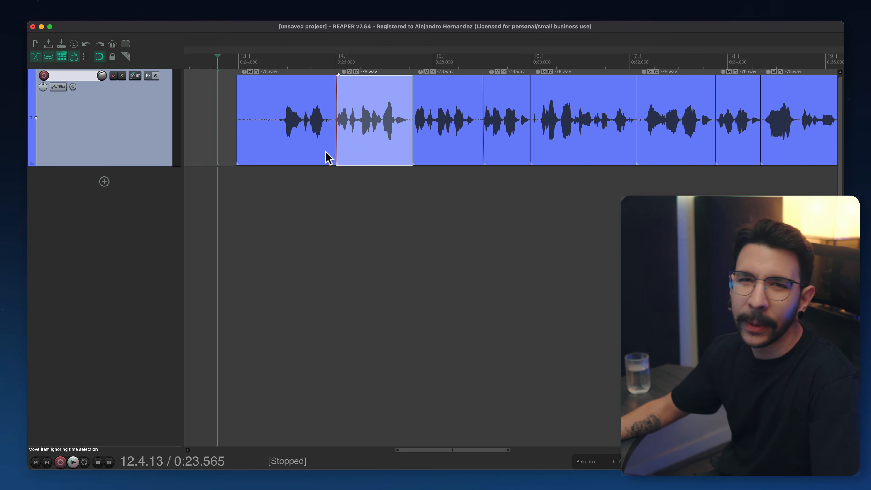
Step: Undo the last item moves and the extension of the first phrase's end
key(super+z)
key(super+z)
key(super+z)
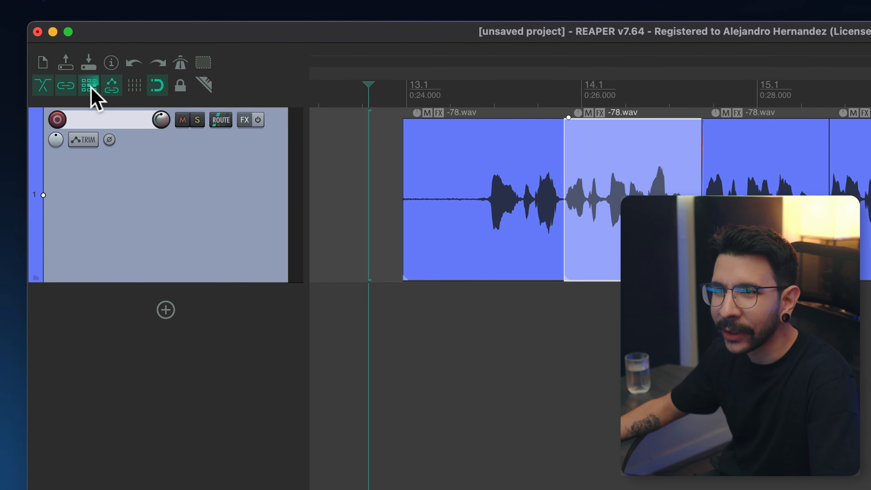
Step: Enable ripple editing when editing media item edges and adjust the boundary at the end of the first phrase
right_click(90, 86)
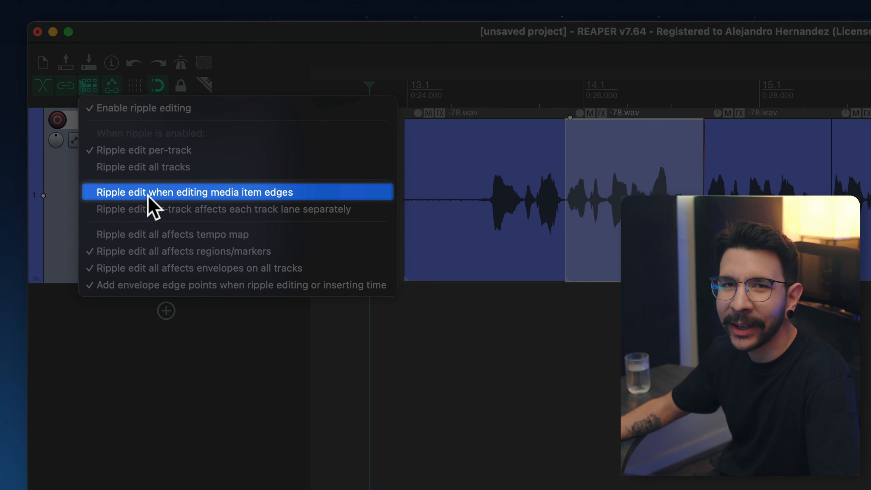
click(150, 194)
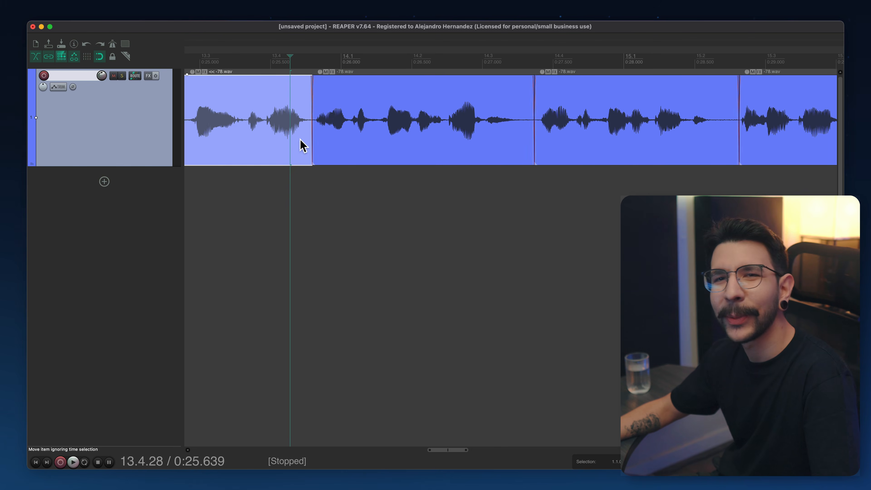
scroll(303, 141, up, 3)
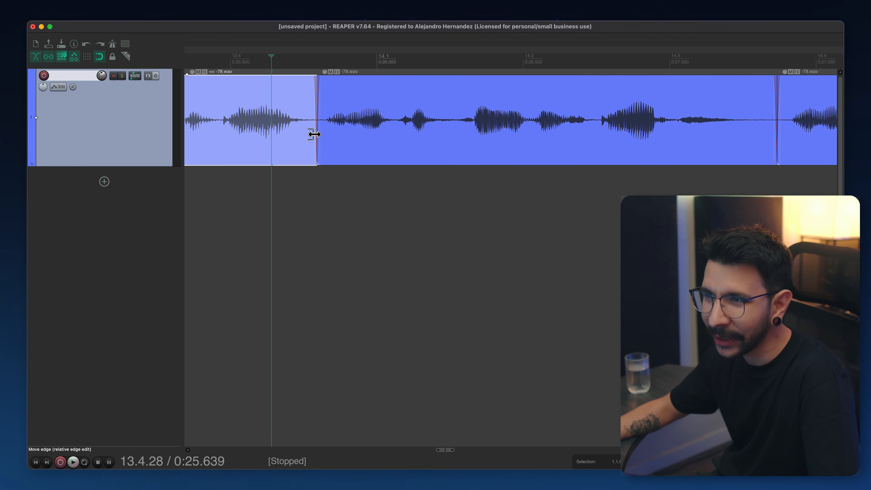
drag(314, 133, 319, 151)
scroll(343, 158, down, 3)
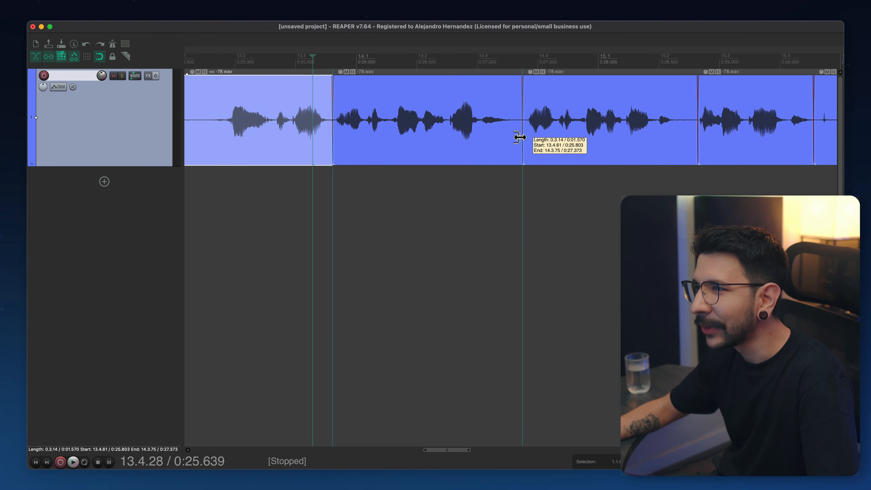
Step: Shorten the ends of the second, third and fourth phrases with edge ripple so the following items close up
drag(520, 137, 446, 146)
drag(618, 142, 545, 147)
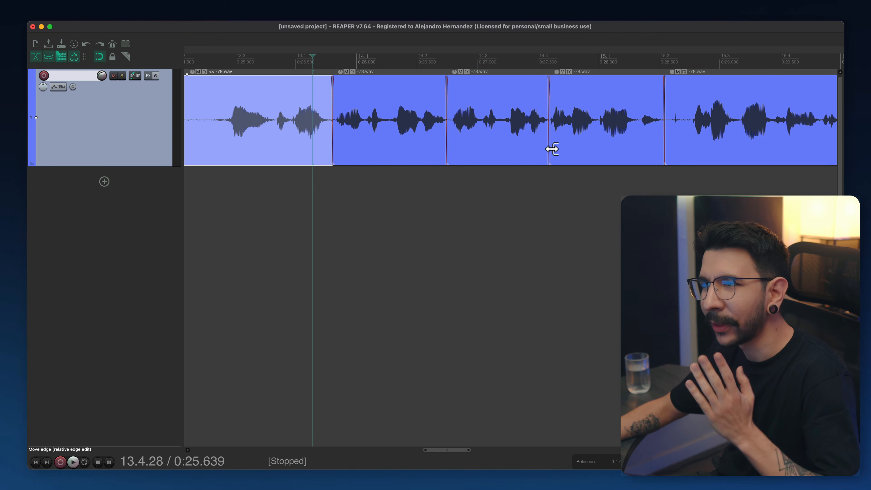
scroll(540, 133, down, 3)
scroll(539, 139, up, 1)
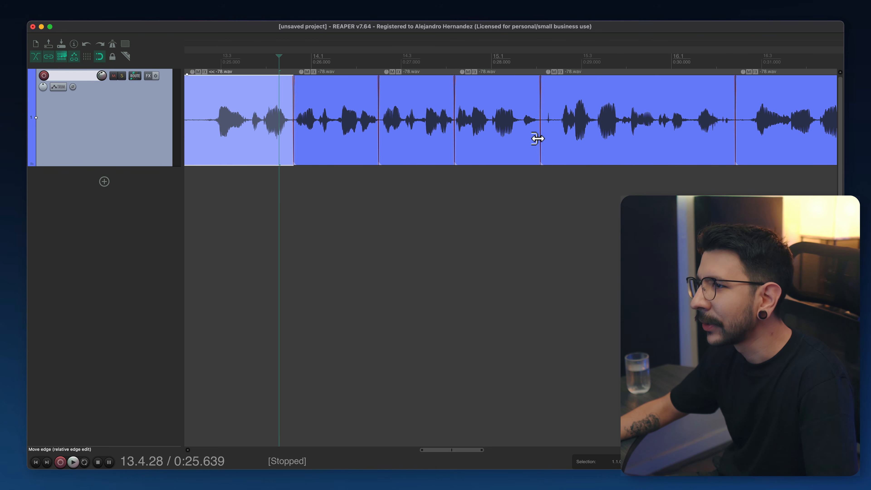
drag(537, 138, 490, 145)
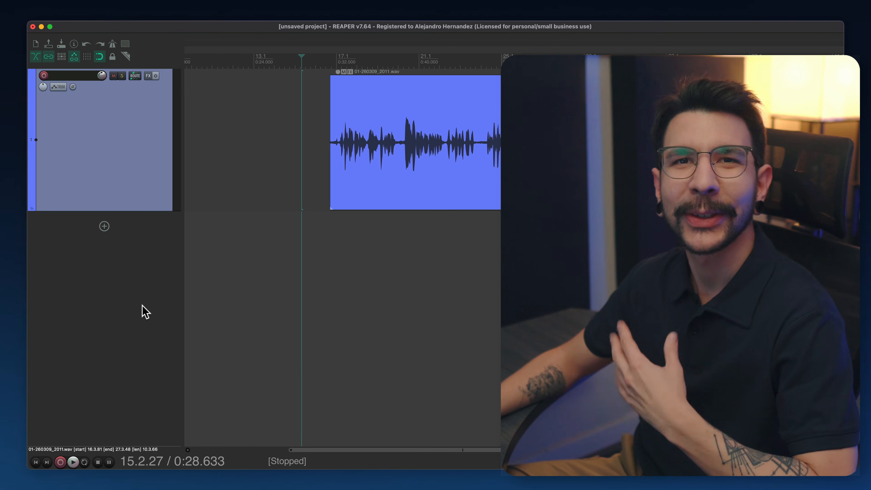
Step: Open the Peaks Display Settings and switch the display mode of the 01-260309_2011.wav waveform to Spectral peaks
click(118, 16)
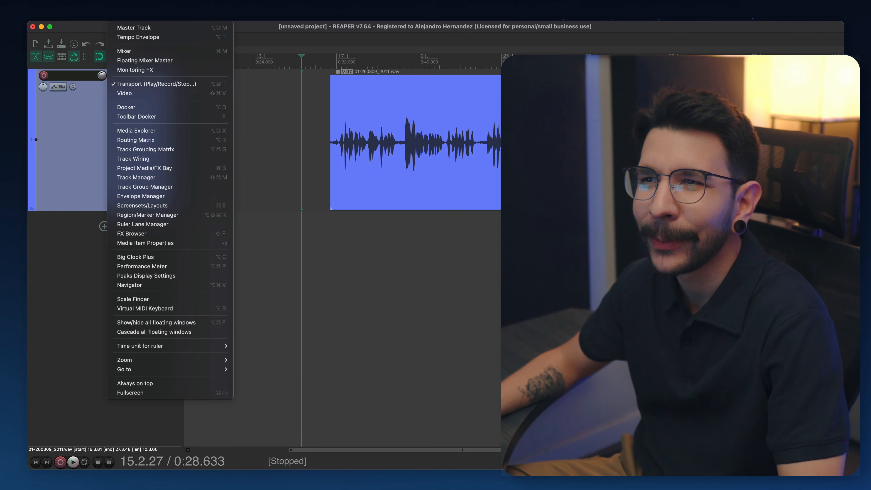
click(157, 277)
drag(397, 26, 399, 190)
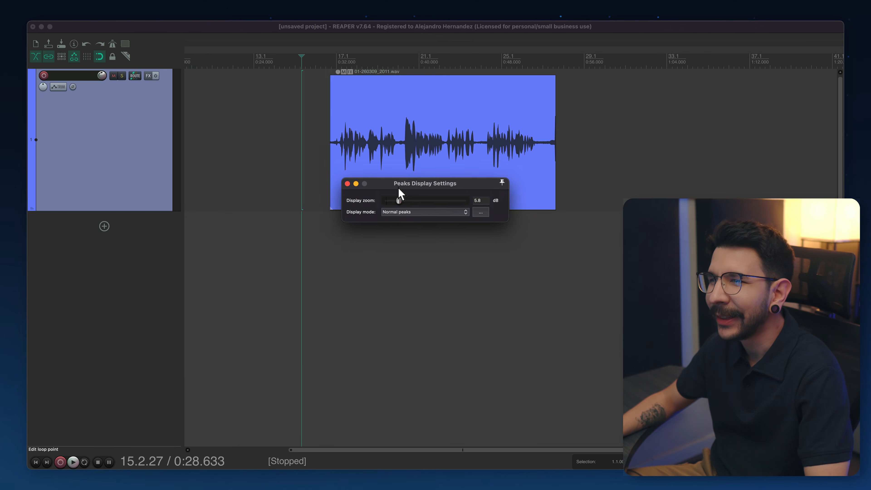
click(395, 211)
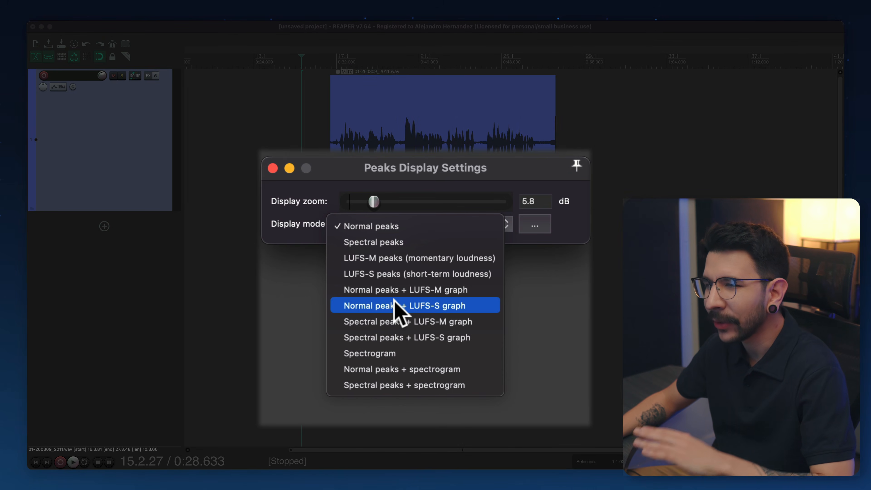
click(403, 245)
click(410, 257)
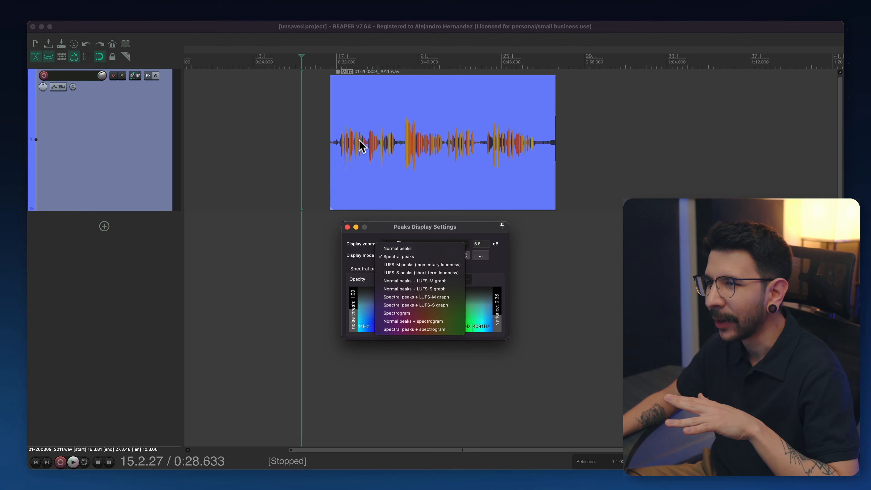
click(368, 146)
scroll(363, 146, up, 5)
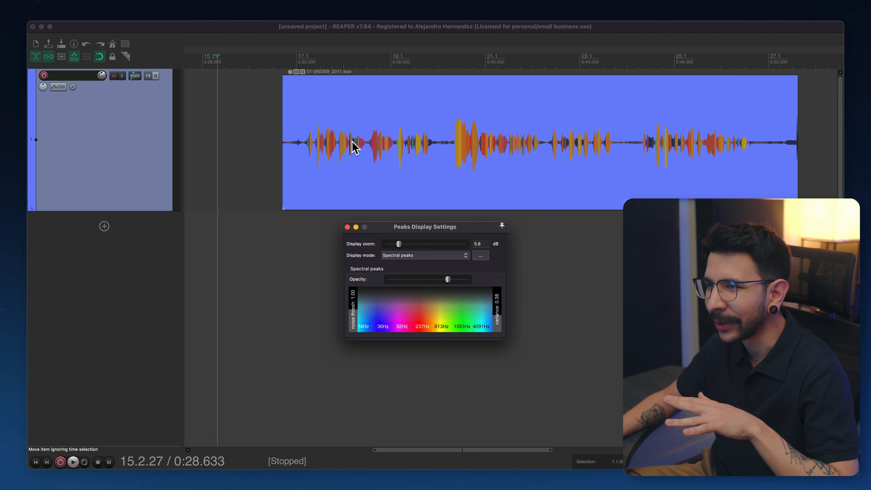
Step: Change the peaks display mode to Spectrogram and return it to Normal peaks
click(421, 257)
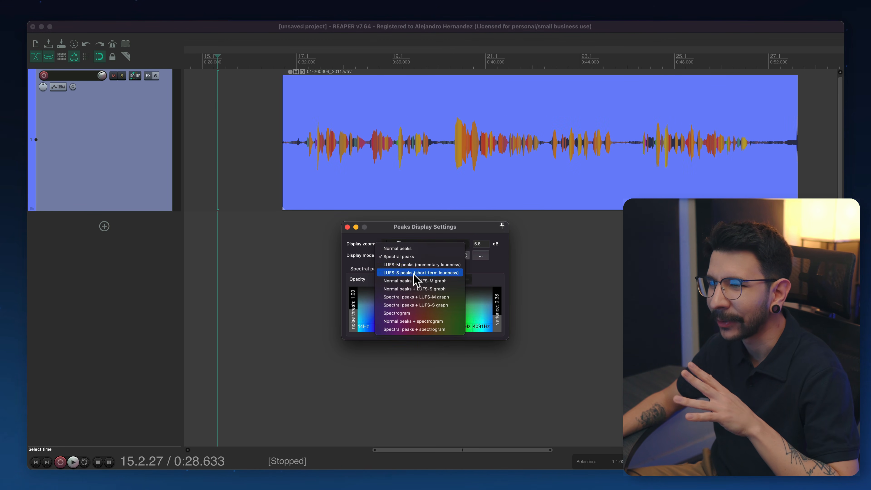
click(408, 312)
click(416, 255)
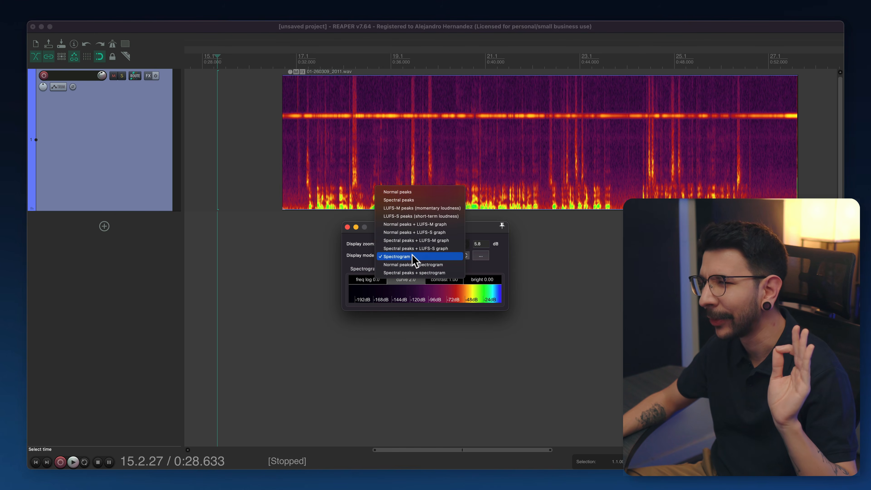
click(418, 192)
scroll(321, 139, down, 2)
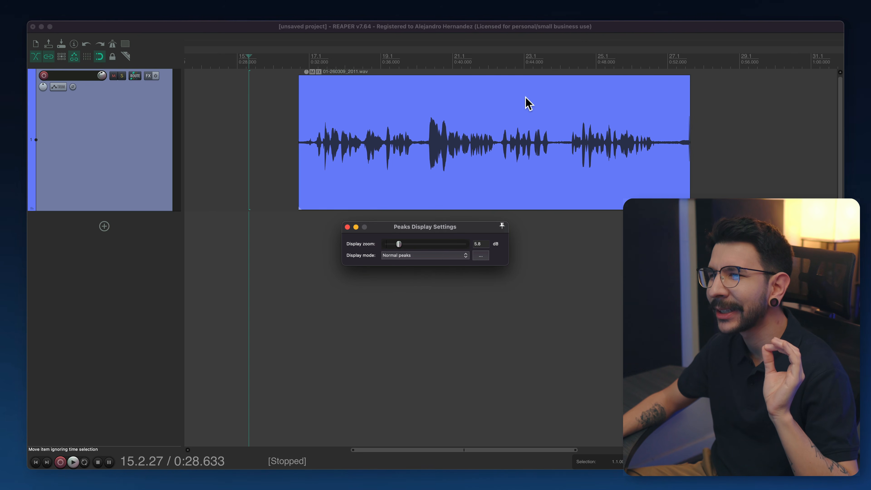
Step: Set the peaks display mode to Spectrogram and select the audio item
click(450, 260)
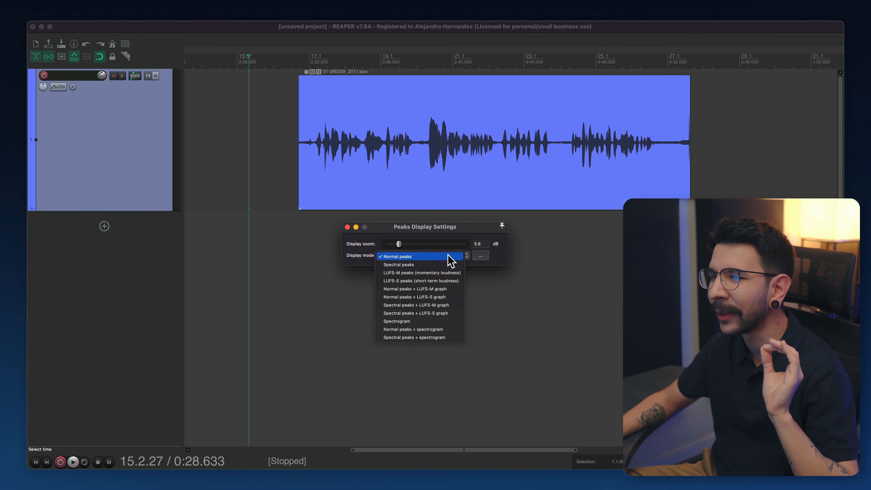
click(425, 322)
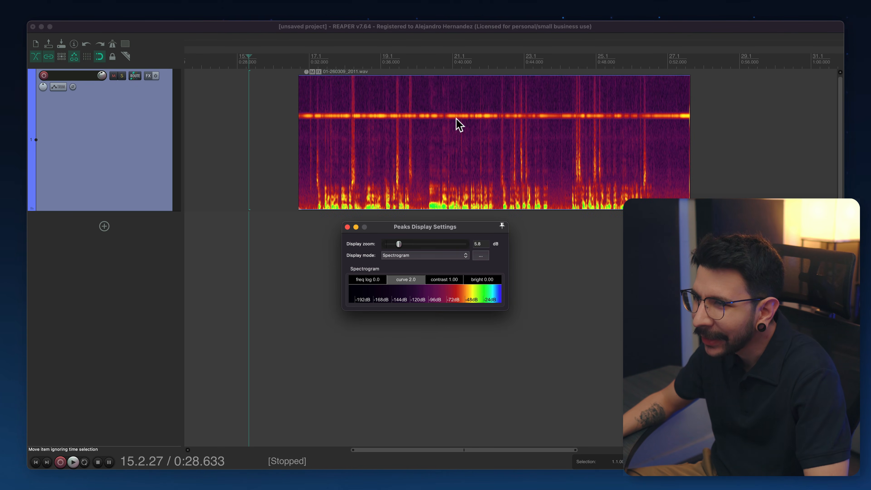
click(353, 134)
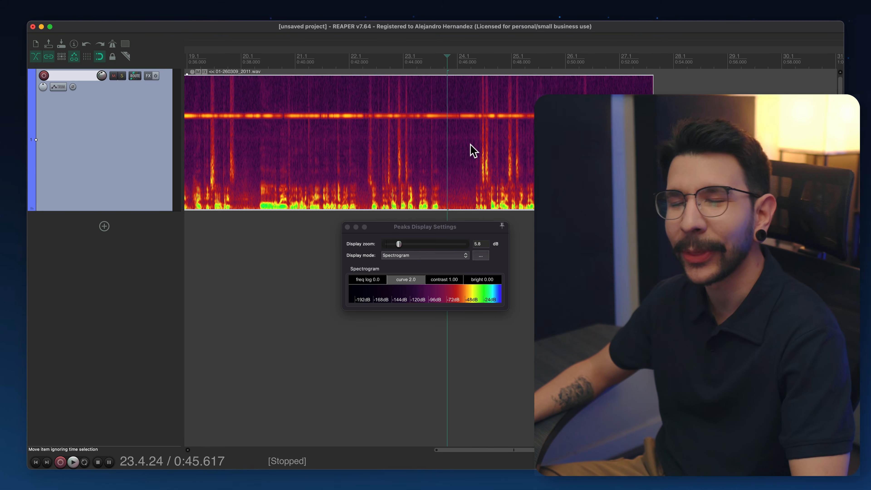
Step: Place the edit cursor in the pause after 24.1 and play the recording to hear the high-pitched noise
scroll(476, 143, up, 4)
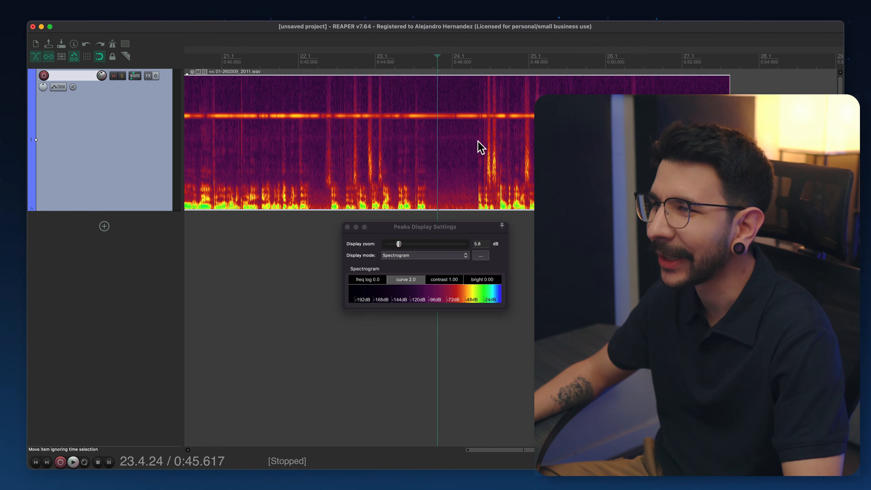
click(476, 141)
drag(476, 141, 433, 141)
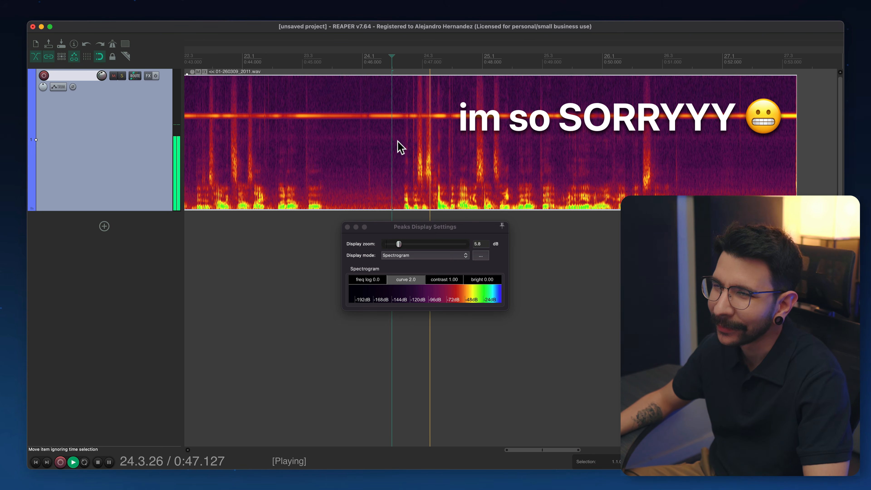
key(space)
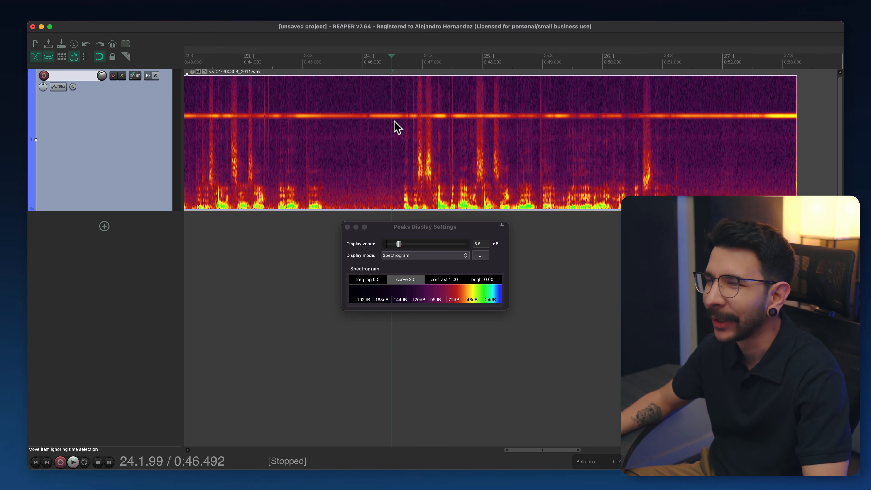
Step: Add a spectral edit at the edit cursor, covering about 14560–16170 Hz around the noise band at -20.75 dB, and play it back
right_click(395, 128)
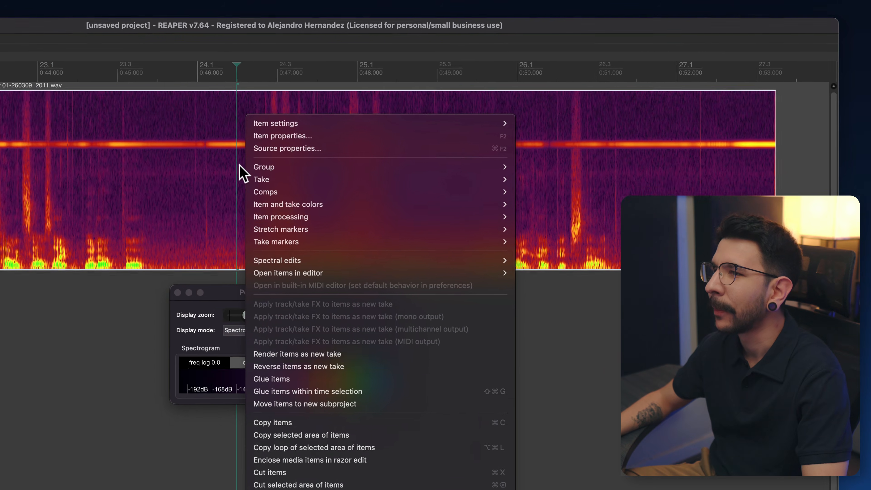
mouse_move(292, 260)
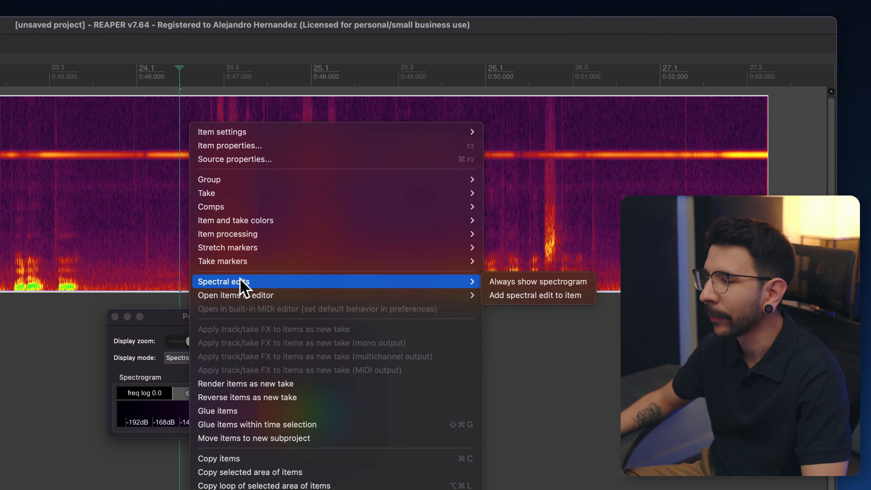
click(511, 296)
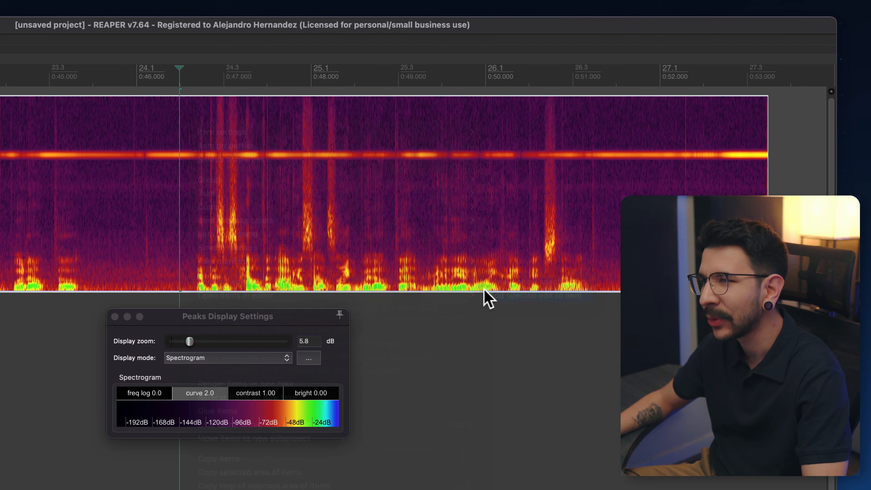
drag(258, 96, 257, 147)
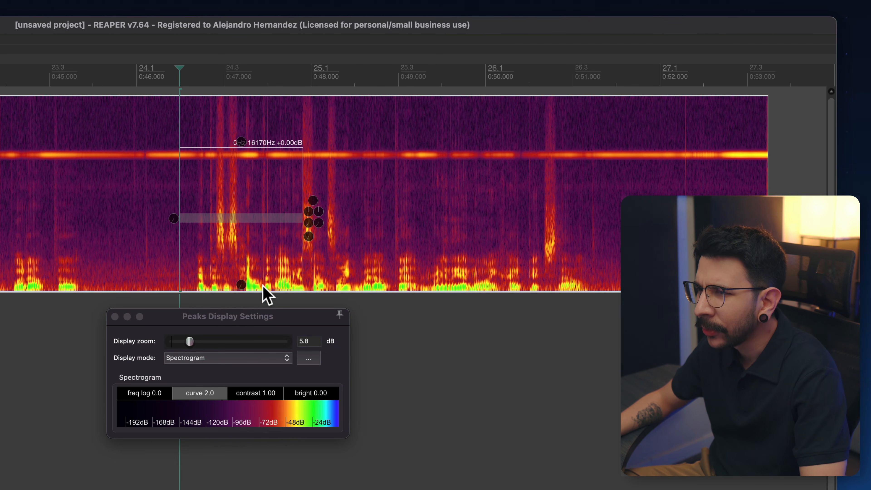
drag(263, 285, 450, 156)
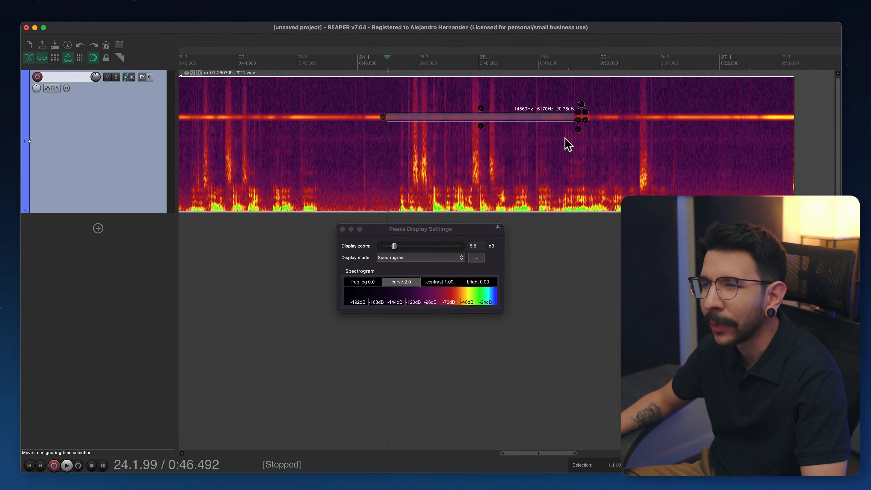
key(space)
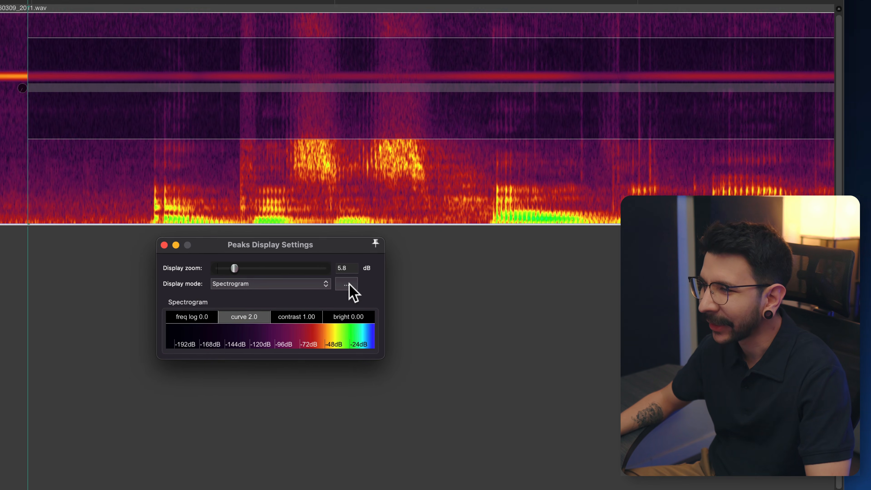
Step: Enable the high resolution spectrogram when zoomed in and inspect the spectral edit area at different zoom levels
click(450, 276)
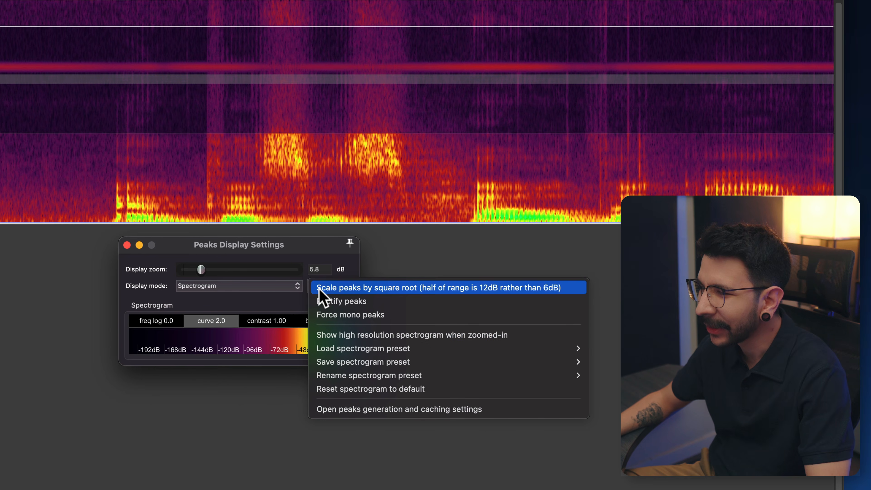
click(355, 334)
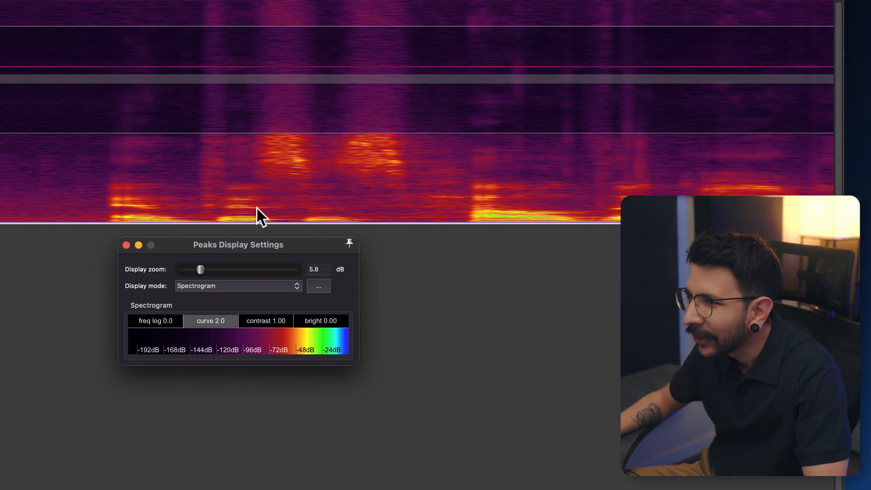
scroll(208, 210, up, 3)
scroll(196, 188, down, 5)
scroll(500, 277, up, 2)
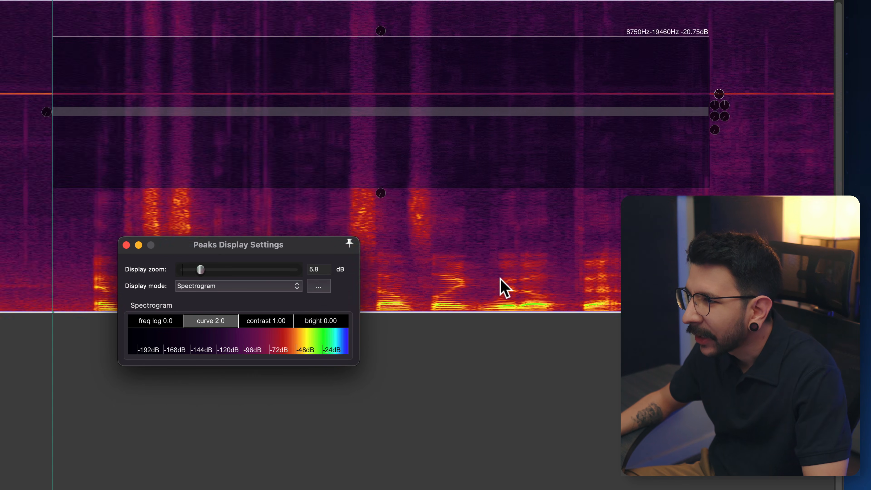
scroll(500, 277, up, 3)
scroll(460, 299, down, 5)
Step: Move the Peaks Display Settings window below the item so the whole spectrogram can be viewed
drag(530, 287, 503, 254)
drag(305, 240, 314, 329)
scroll(272, 289, up, 1)
click(267, 278)
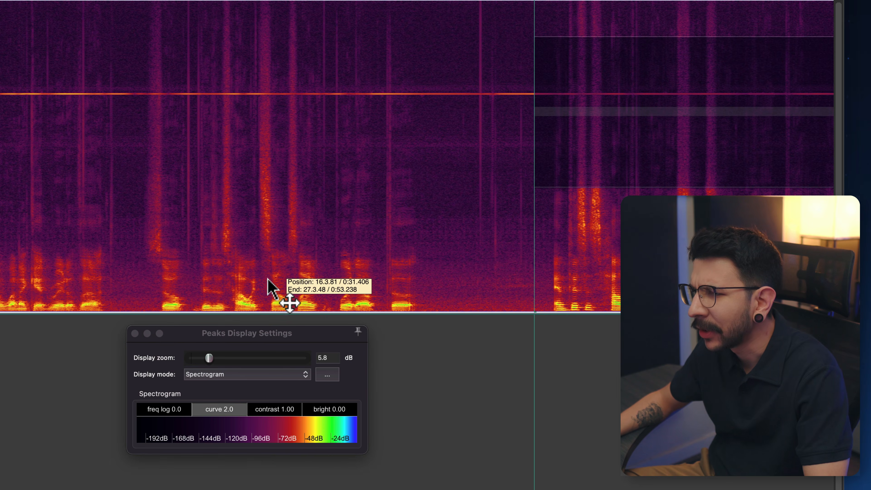
Step: Zoom in on the recording and switch the high resolution spectrogram off and back on to compare the two displays
scroll(278, 274, up, 2)
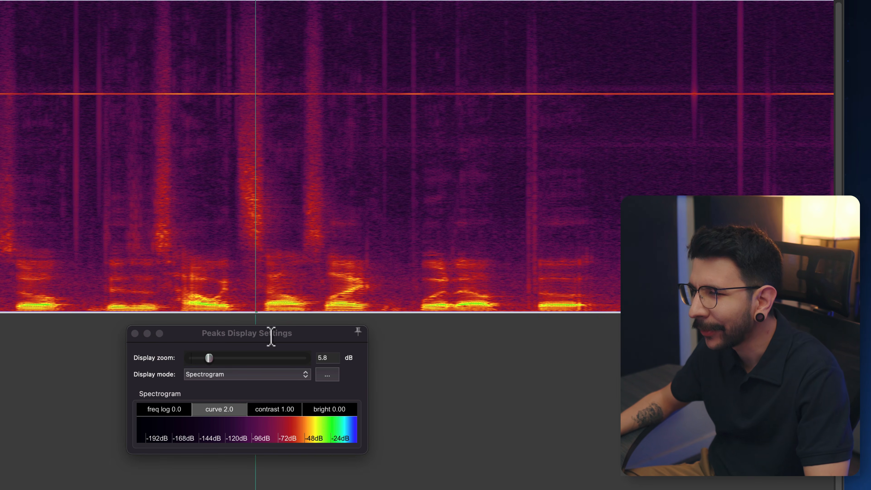
click(322, 376)
click(355, 423)
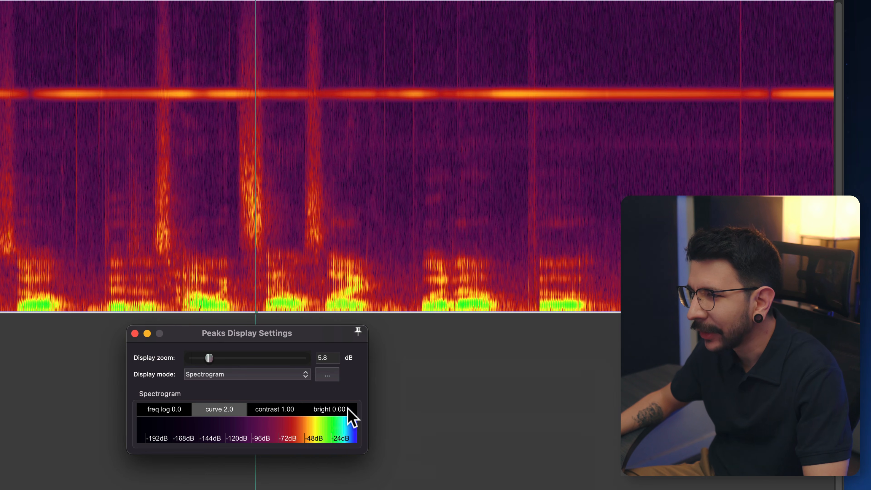
click(329, 376)
click(363, 420)
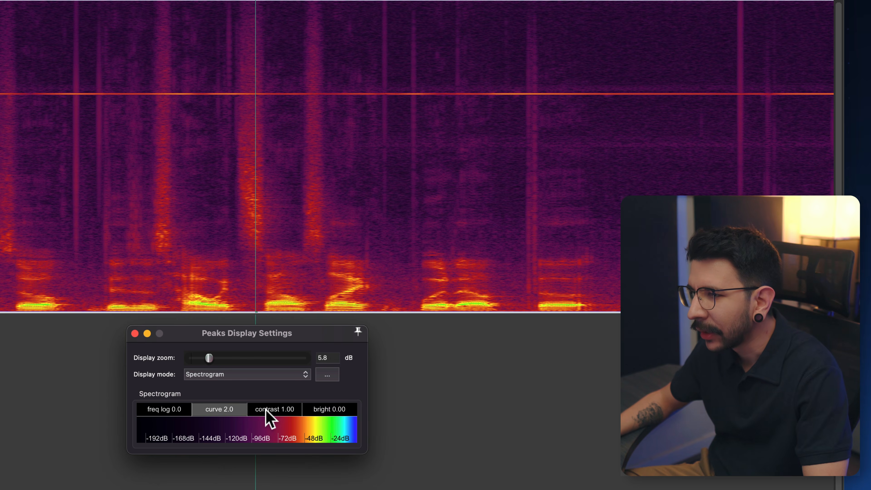
Step: Adjust the spectrogram's contrast and curve in the peaks display settings
drag(267, 409, 331, 406)
mouse_move(231, 402)
mouse_down()
mouse_move(226, 427)
mouse_move(235, 391)
mouse_up()
drag(230, 420, 207, 460)
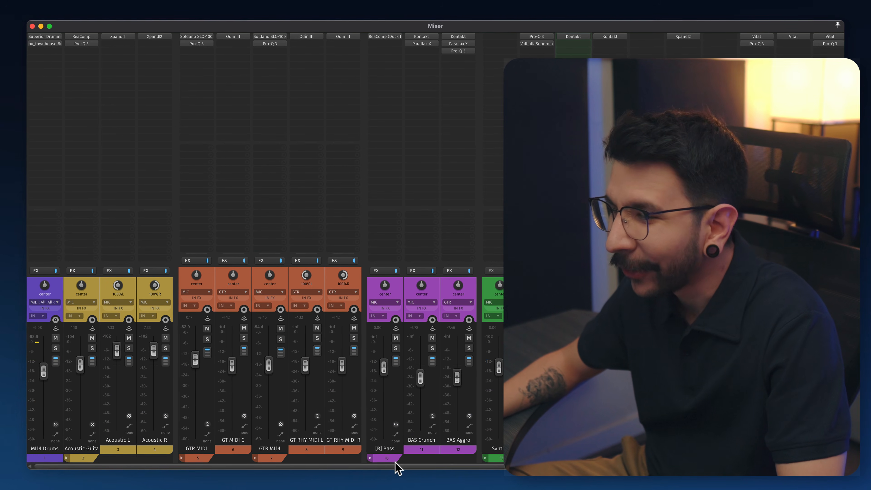
Step: Select tracks 15, 16 and 17 together in the mixer and raise the CHOIR fader
drag(431, 476, 818, 475)
drag(810, 438, 754, 381)
click(728, 357)
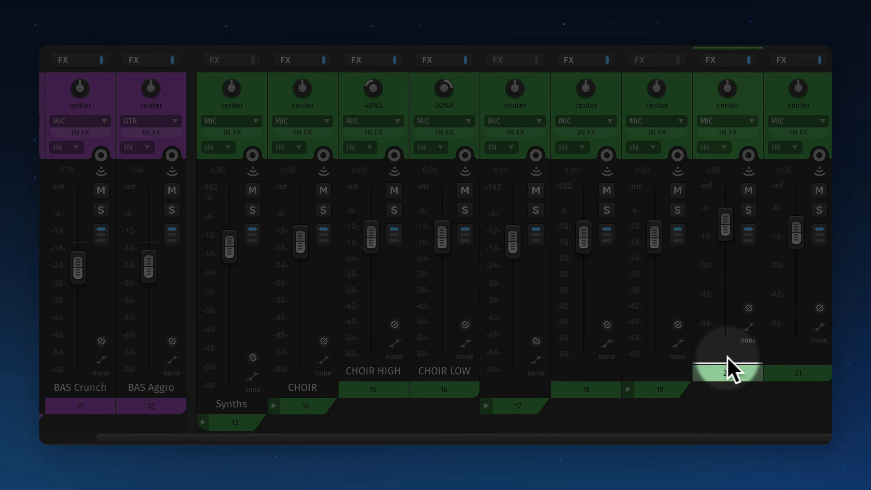
click(540, 105)
ctrl+click(460, 105)
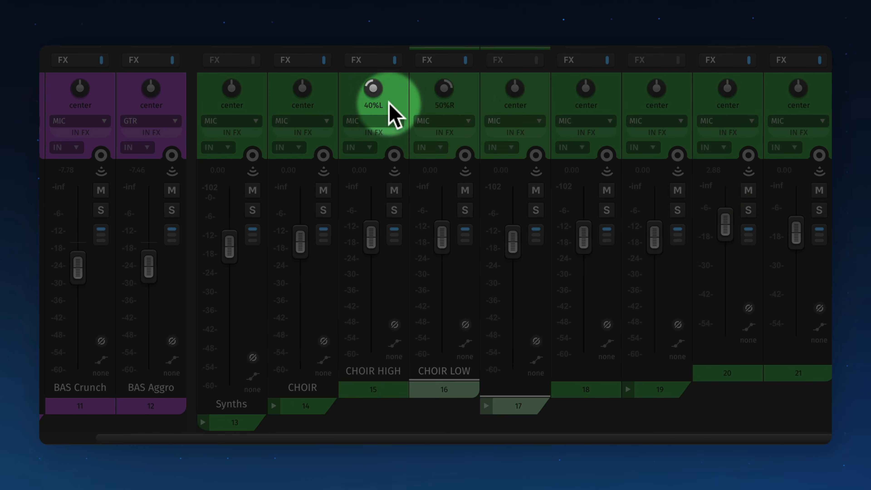
ctrl+click(381, 109)
drag(304, 253, 306, 210)
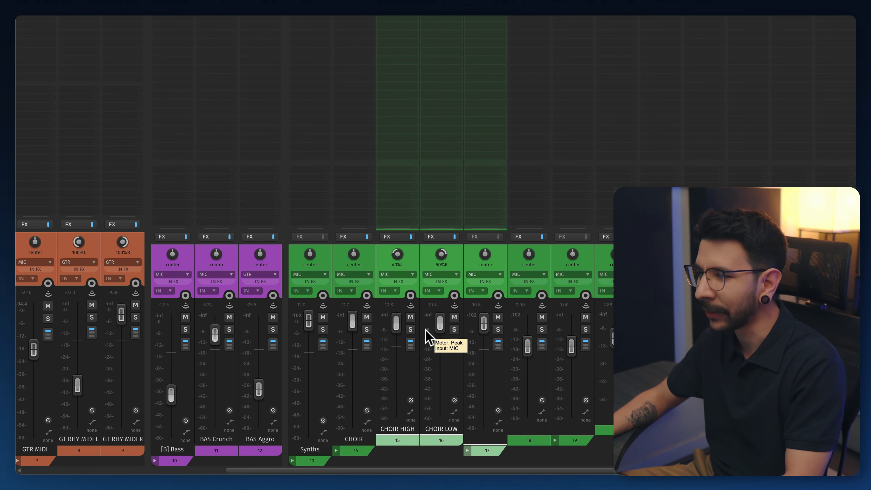
Step: Enable "Ignore mouse click unless directly on fader handle" in the Mouse preferences and close the preferences
key(super+comma)
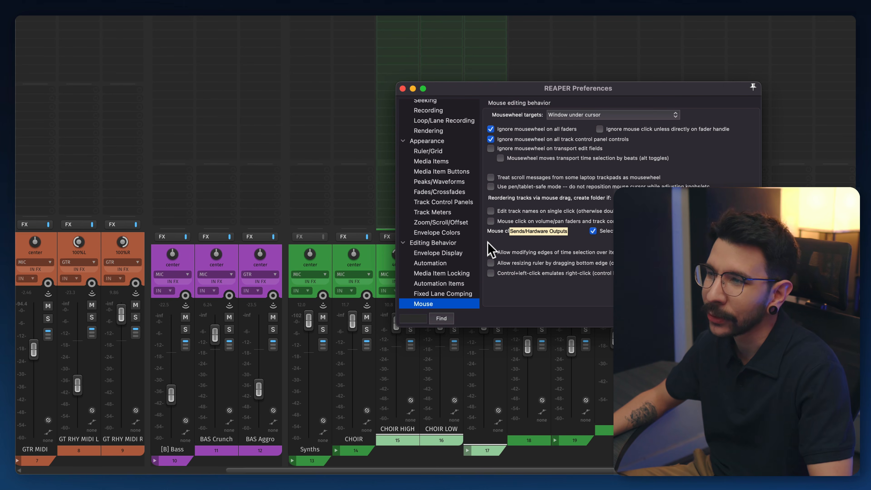
scroll(432, 199, down, 10)
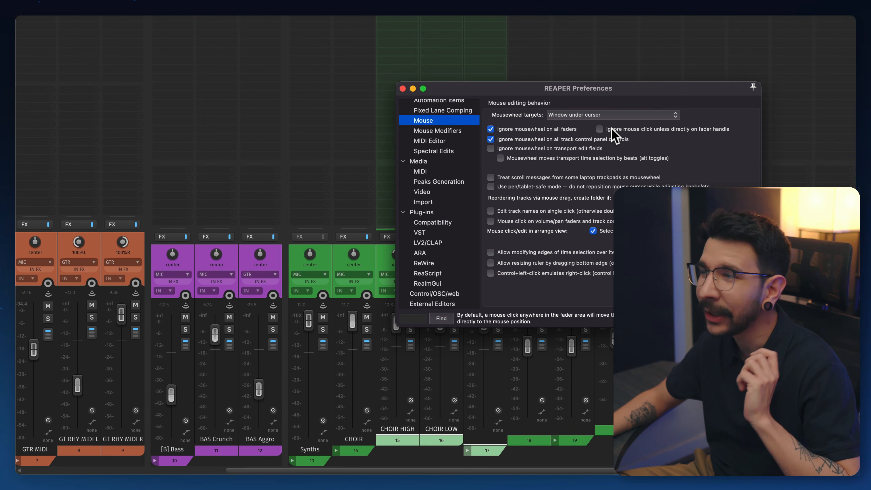
click(611, 129)
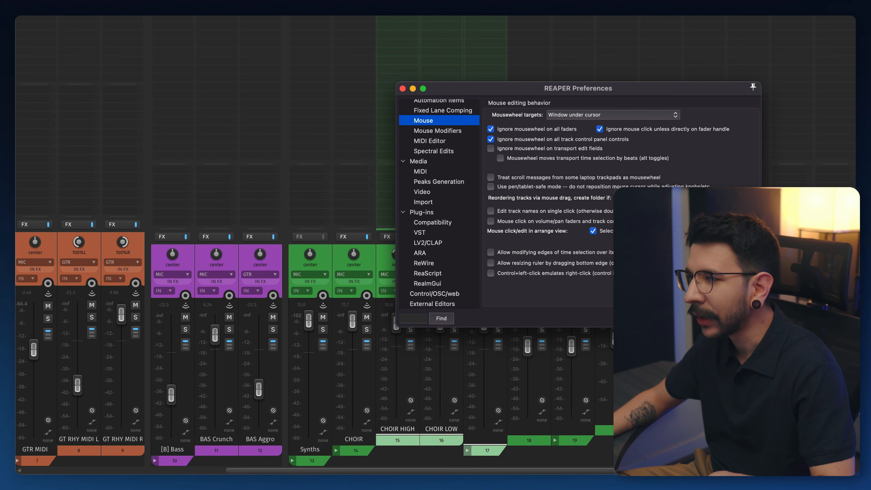
key(Escape)
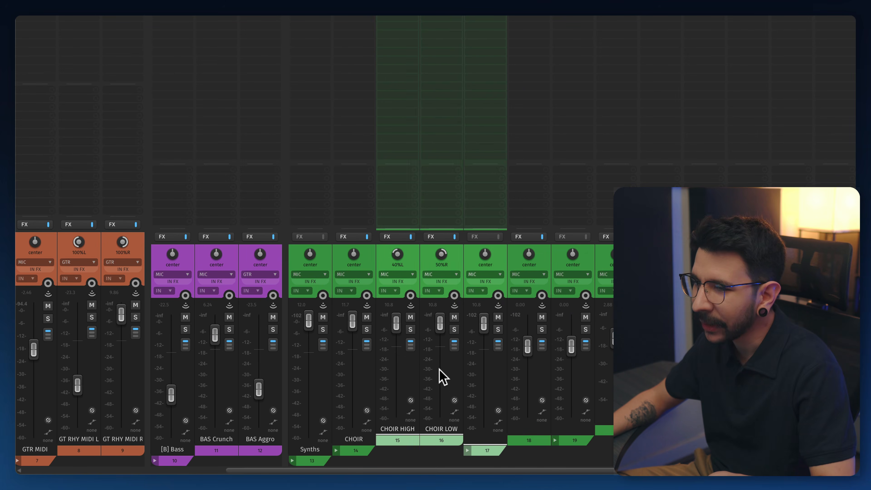
Step: Select tracks 15 to 19 individually from the empty space around their faders, and lower the CHOIR LOW fader by its handle to about -16.6 dB
click(439, 379)
click(406, 386)
click(522, 379)
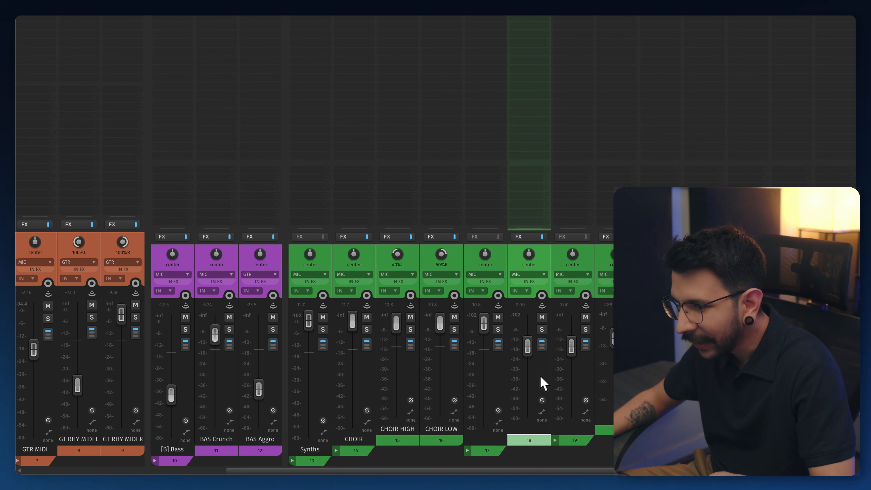
click(579, 380)
click(485, 373)
click(437, 371)
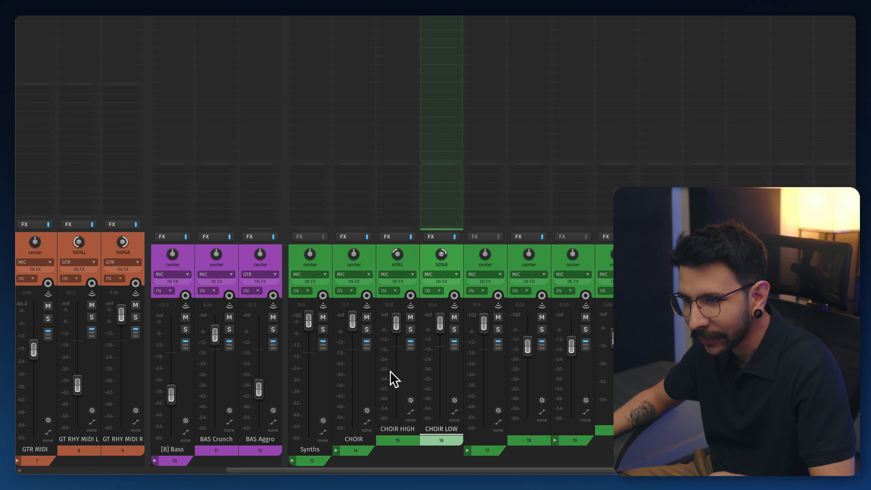
click(389, 379)
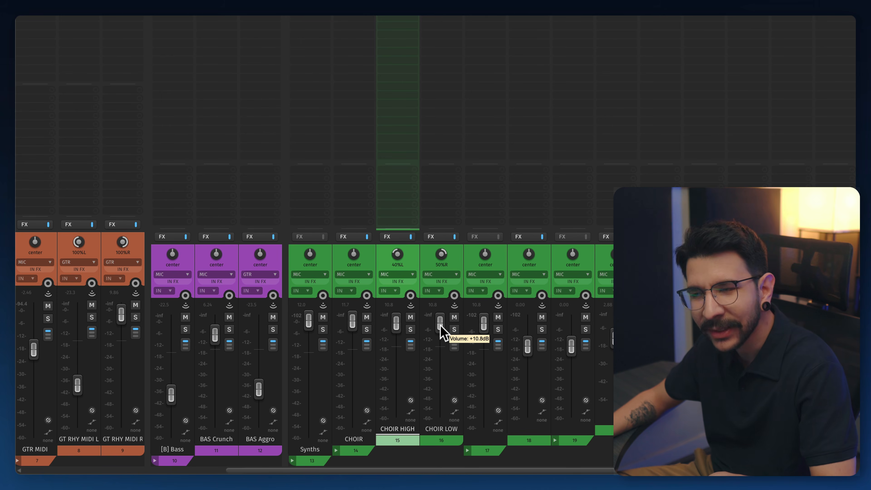
drag(442, 332, 435, 383)
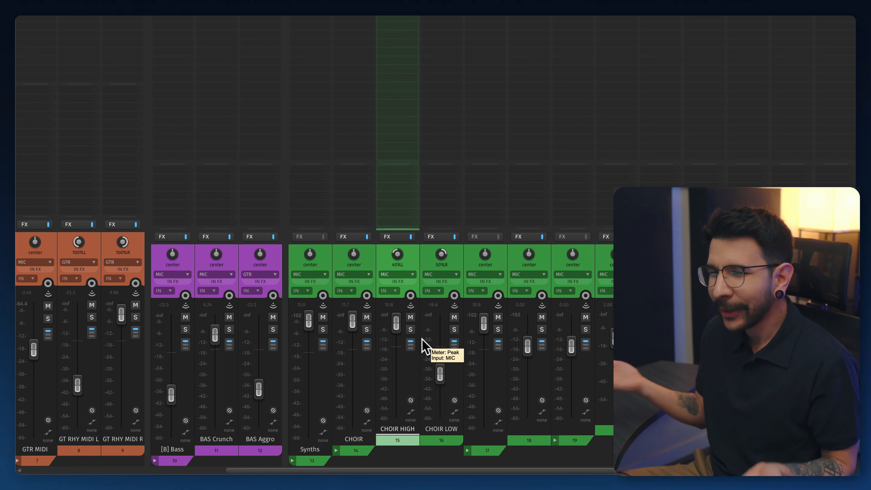
Step: Select various mixer tracks between CHOIR and track 21 individually from their fader areas, dismissing any record mode menu that opens
click(526, 343)
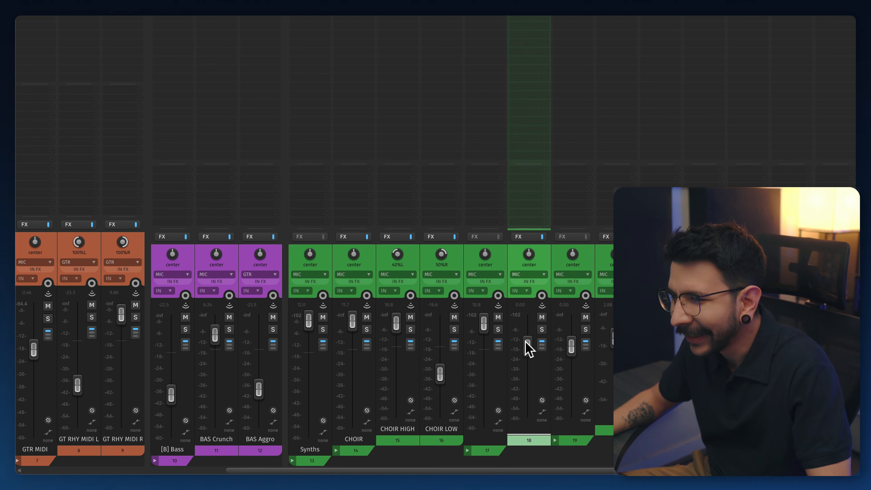
click(579, 360)
click(615, 357)
click(660, 357)
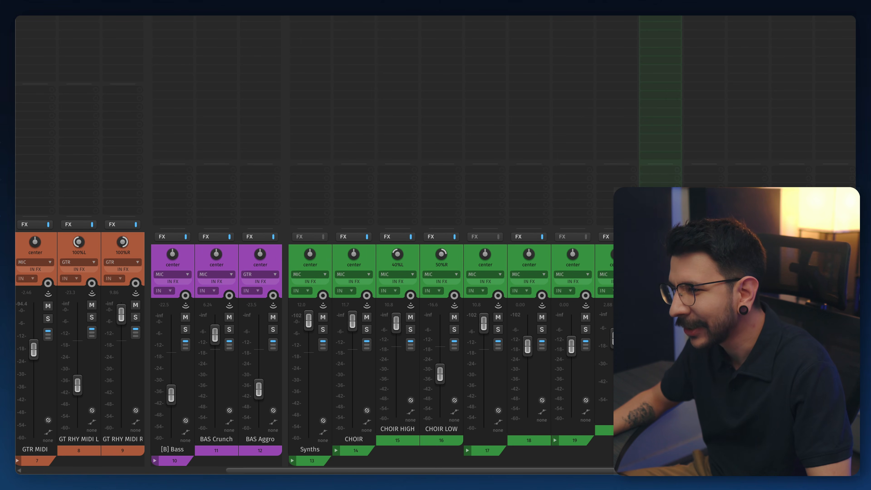
click(471, 361)
click(359, 370)
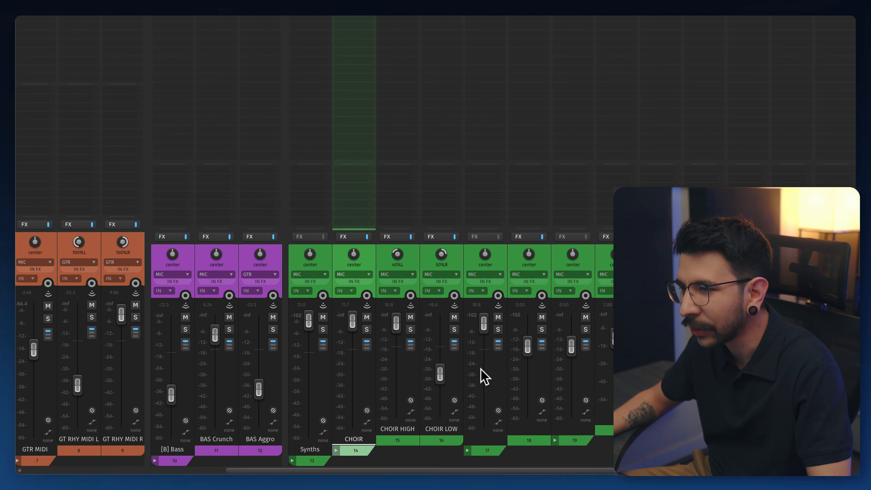
click(513, 391)
click(343, 291)
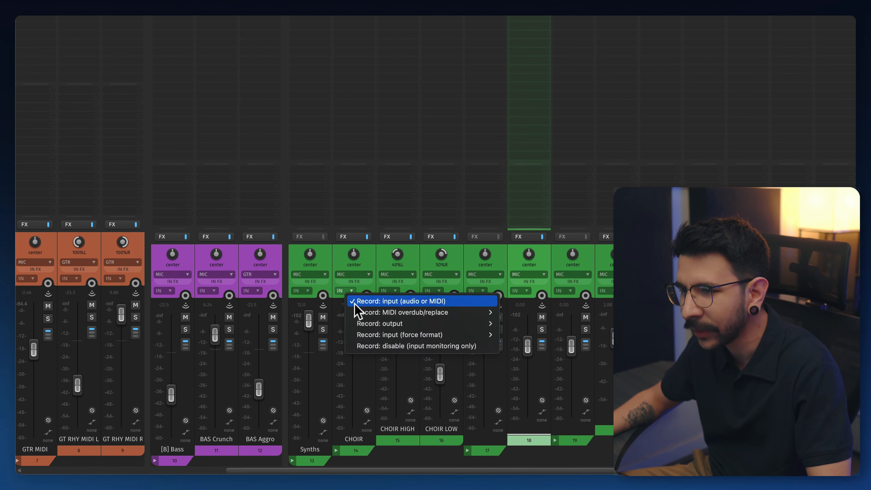
click(327, 319)
click(358, 359)
click(400, 371)
click(447, 381)
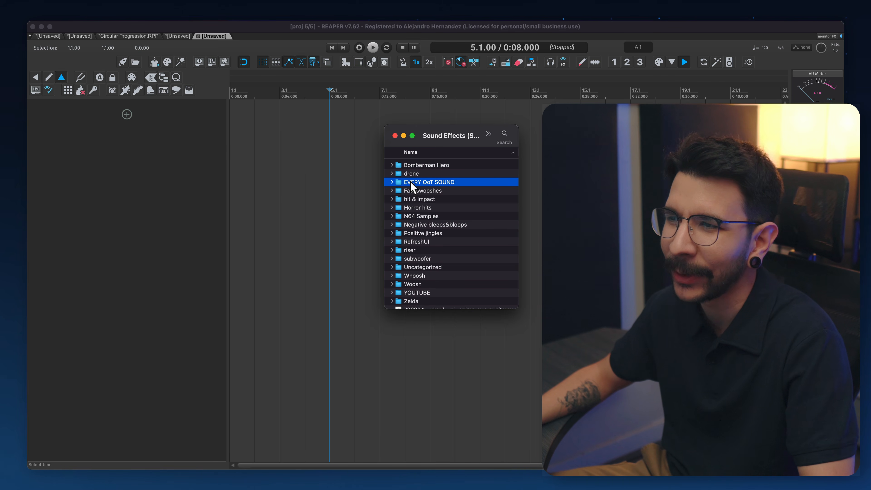
Step: Import the EVERY OoT SOUND folder at the same time position on separate tracks, including subdirectories and creating folder tracks for them
drag(411, 188, 203, 169)
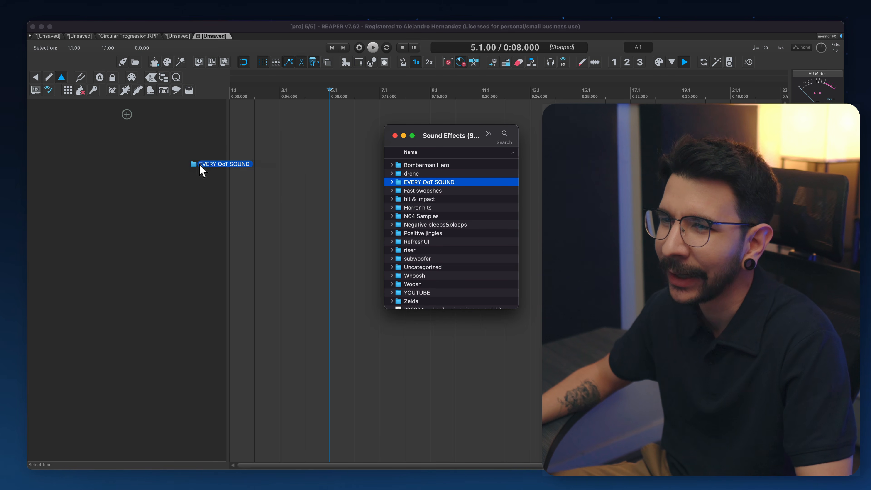
click(391, 181)
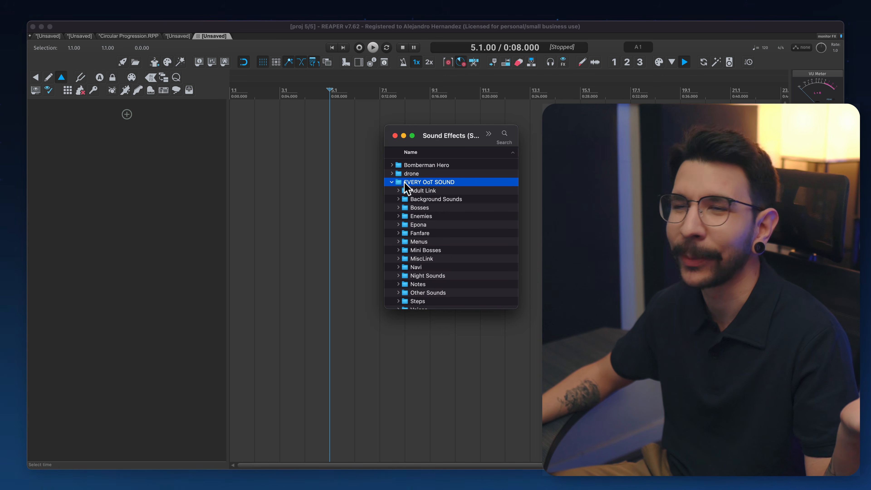
click(392, 182)
drag(413, 182, 197, 166)
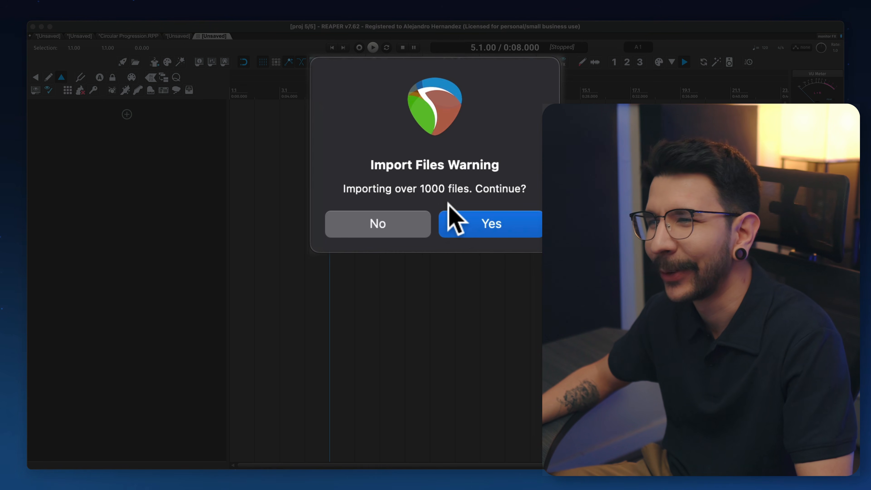
click(468, 225)
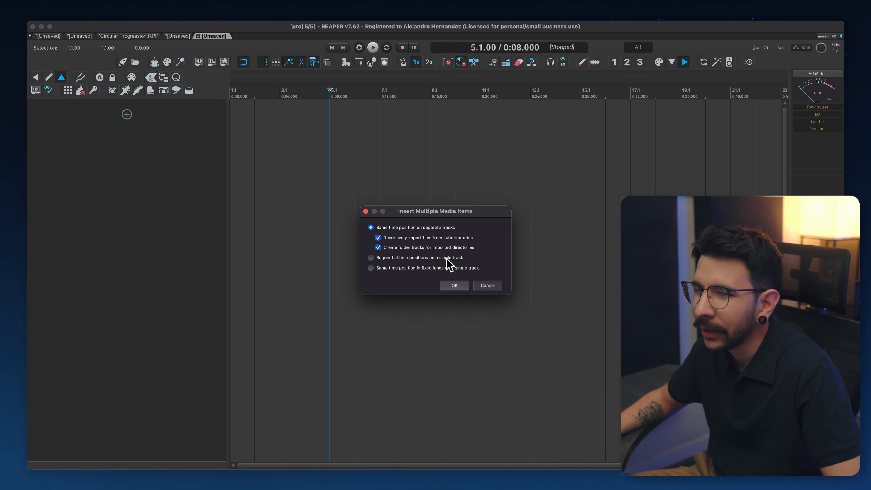
key(Return)
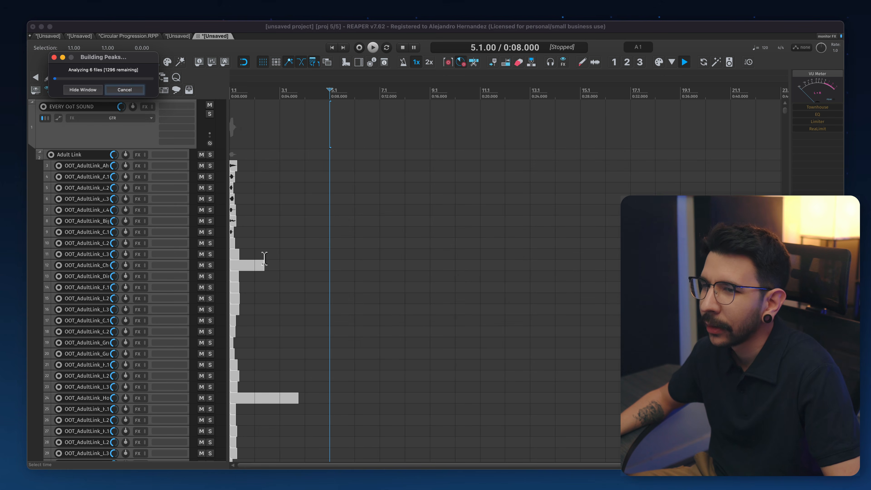
Step: Look through the imported sounds and their folder tracks from the first track to the last
scroll(325, 237, up, 5)
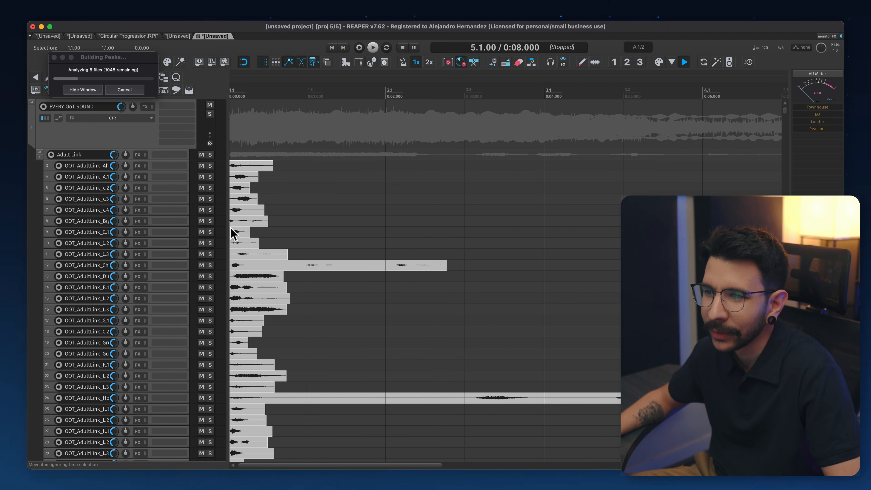
scroll(329, 187, up, 4)
scroll(272, 259, down, 10)
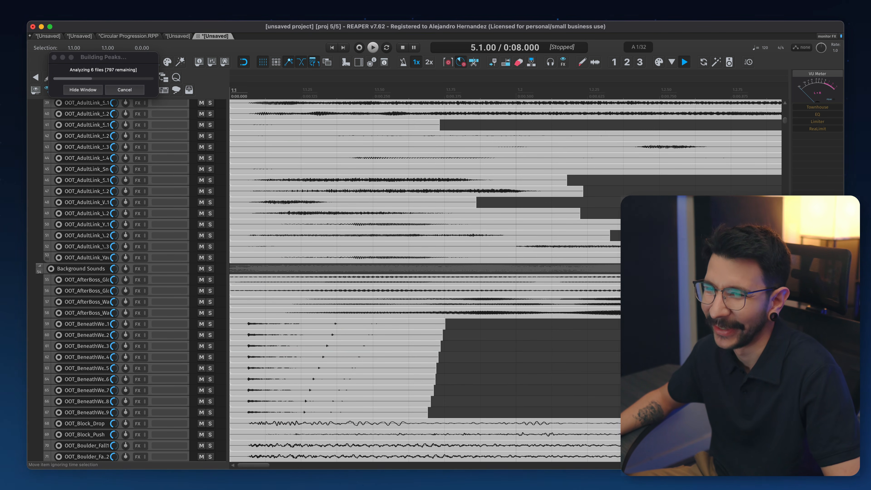
scroll(505, 281, down, 2)
drag(784, 122, 774, 475)
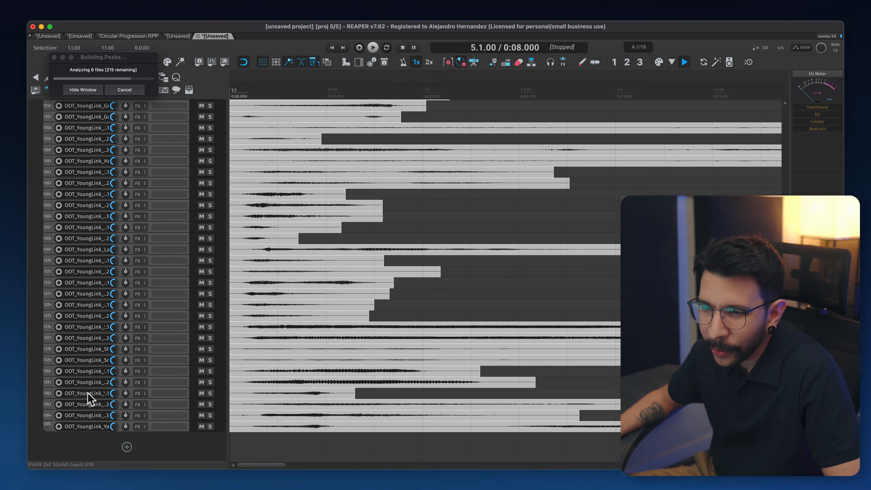
scroll(278, 164, up, 10)
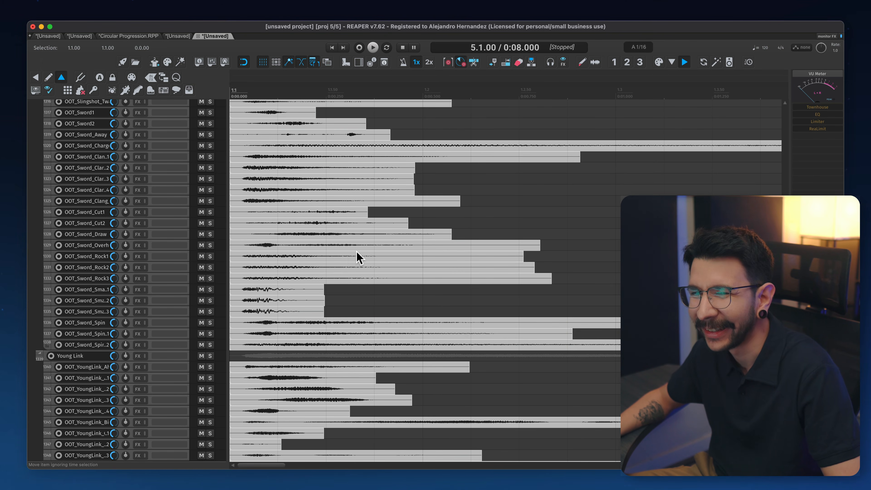
scroll(357, 257, up, 3)
scroll(744, 132, up, 20)
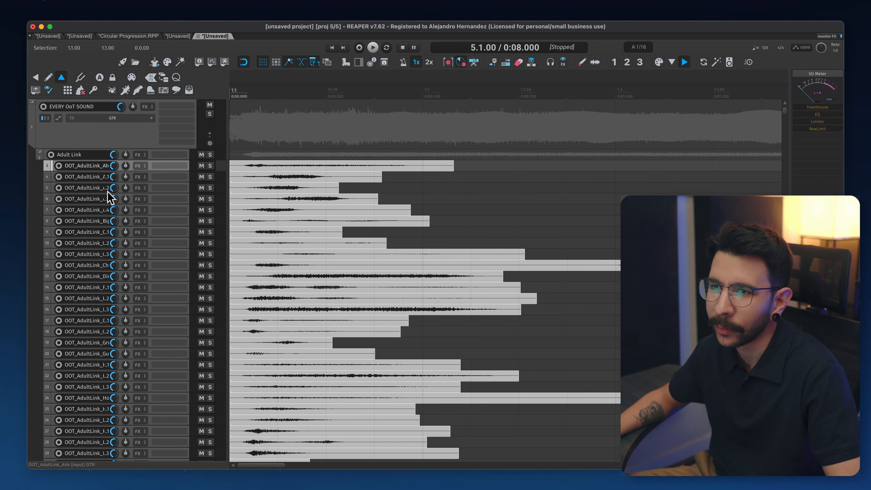
click(85, 187)
scroll(285, 217, down, 2)
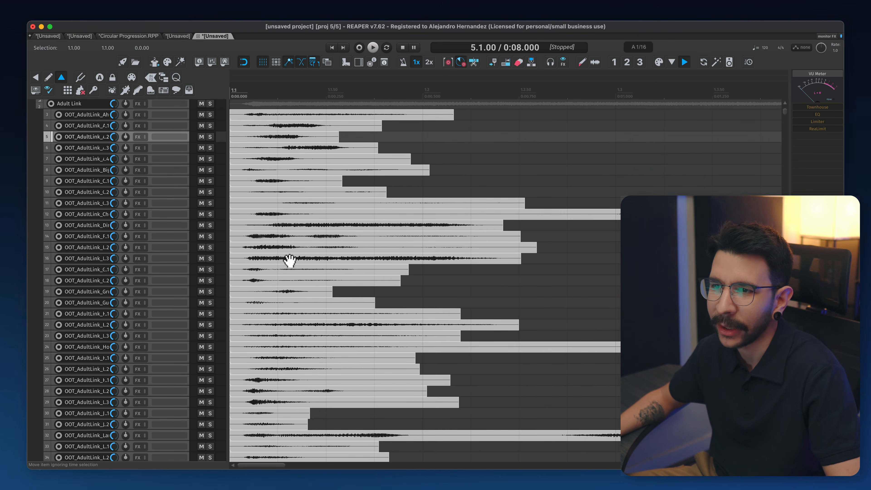
scroll(289, 262, down, 5)
Step: Collapse the top-level folder tracks from Adult Link onward so only the folders are listed
click(113, 138)
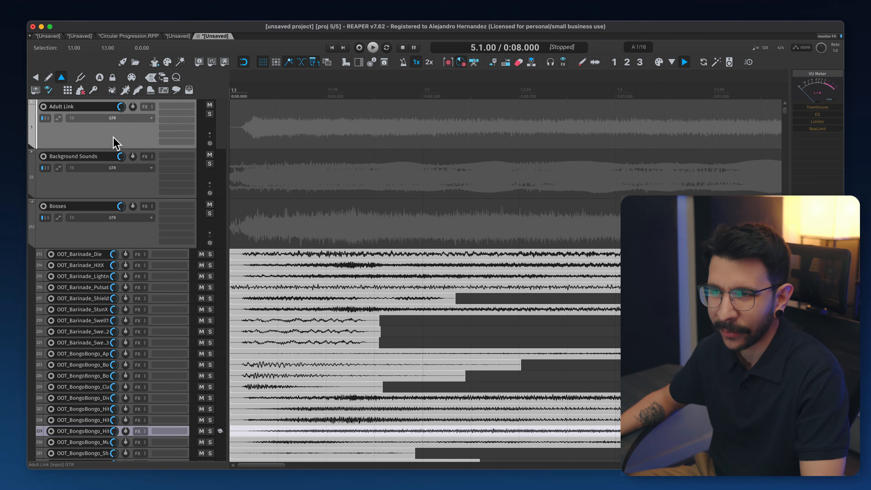
key(f)
key(f)
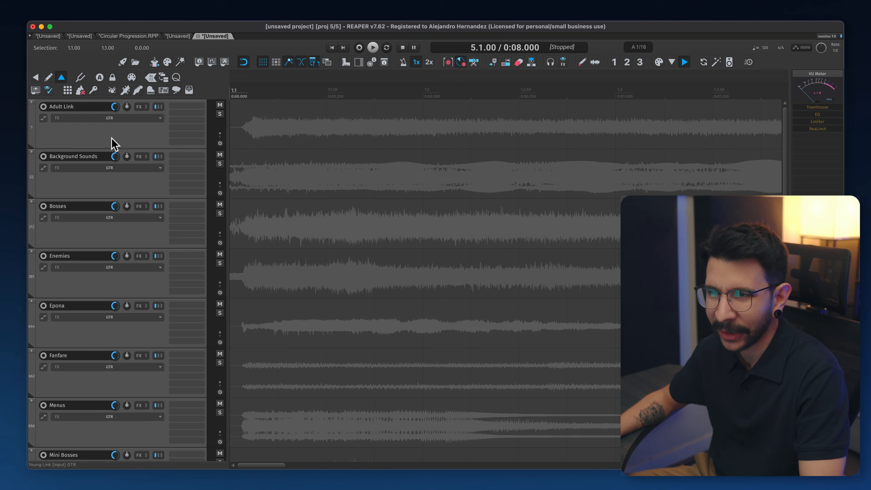
Step: Expand the Bosses folder track to view its sounds and collapse it again
click(125, 233)
key(f)
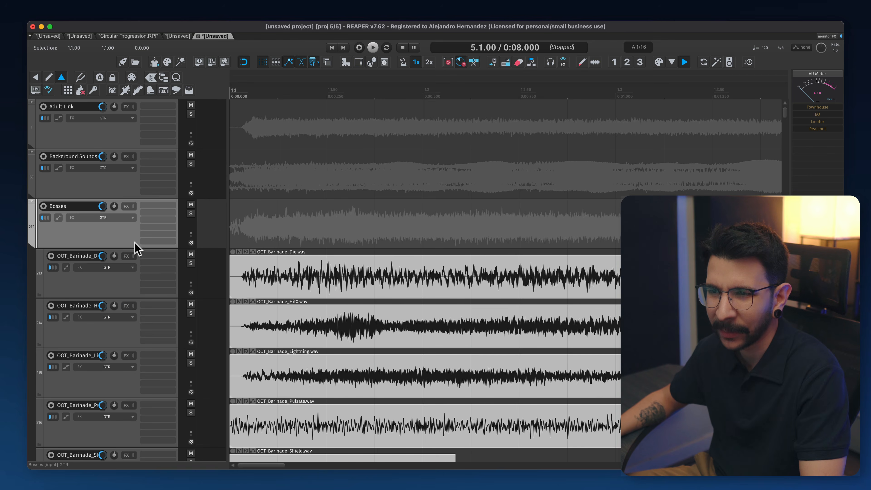
key(f)
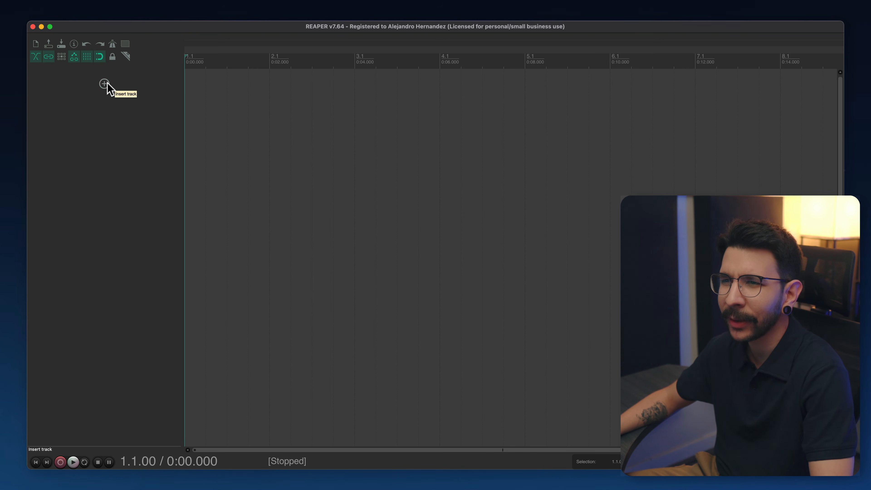
Step: Insert a new track in the empty track area and open the Empty TCP area toolbar for customization
click(107, 83)
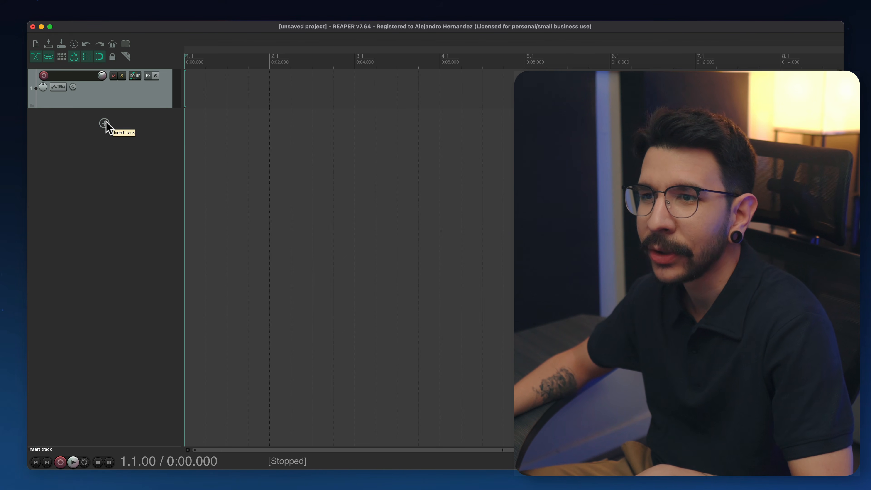
right_click(105, 122)
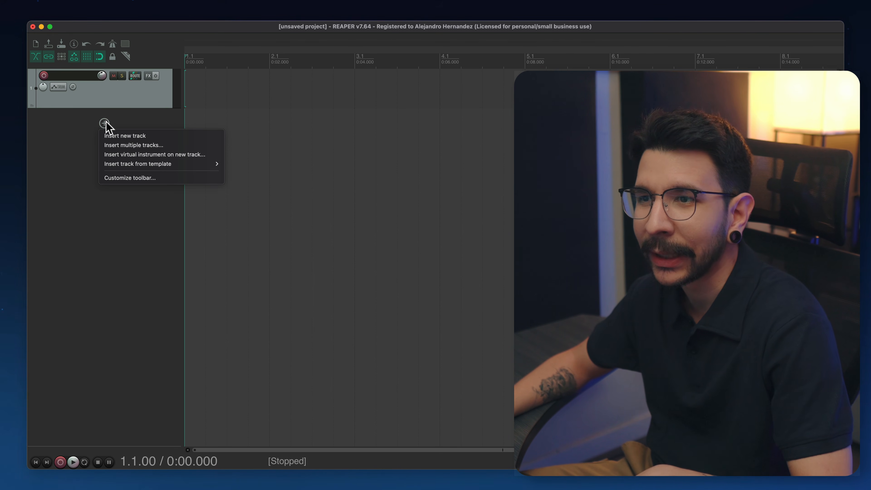
click(128, 178)
drag(247, 66, 379, 93)
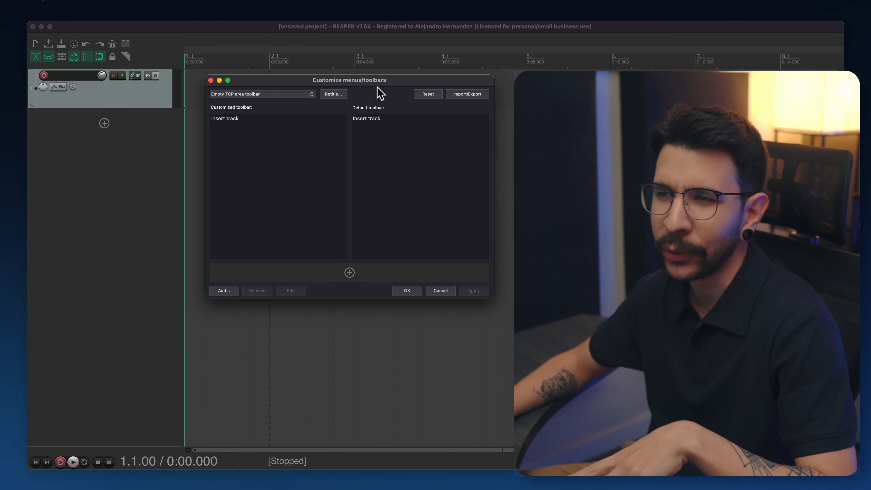
Step: Remove Insert track from the customized toolbar, restore it from the default toolbar and apply the change
click(259, 119)
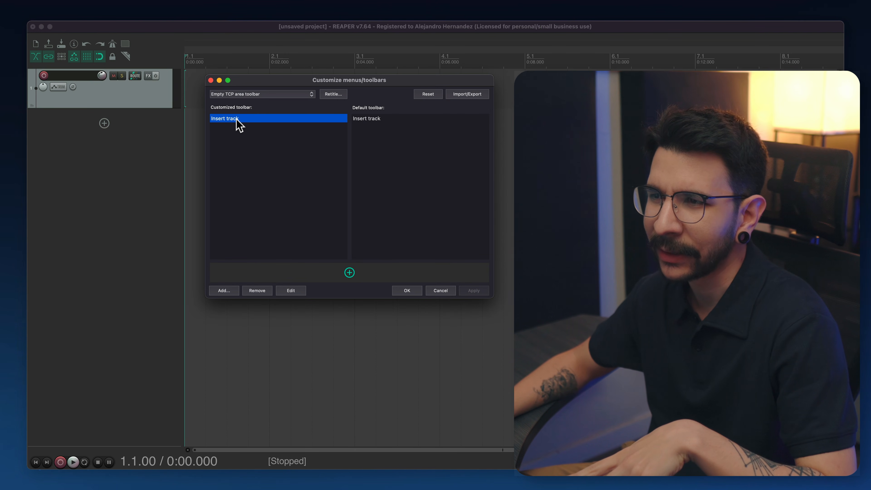
click(261, 291)
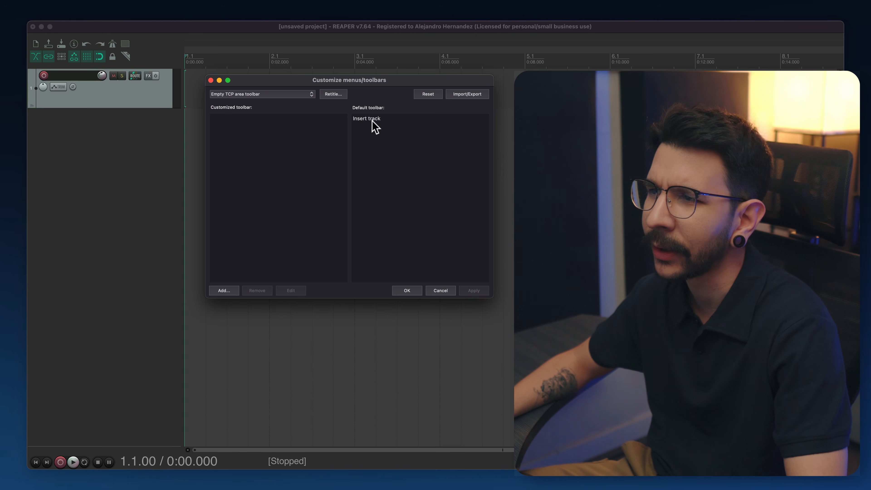
drag(372, 120, 285, 136)
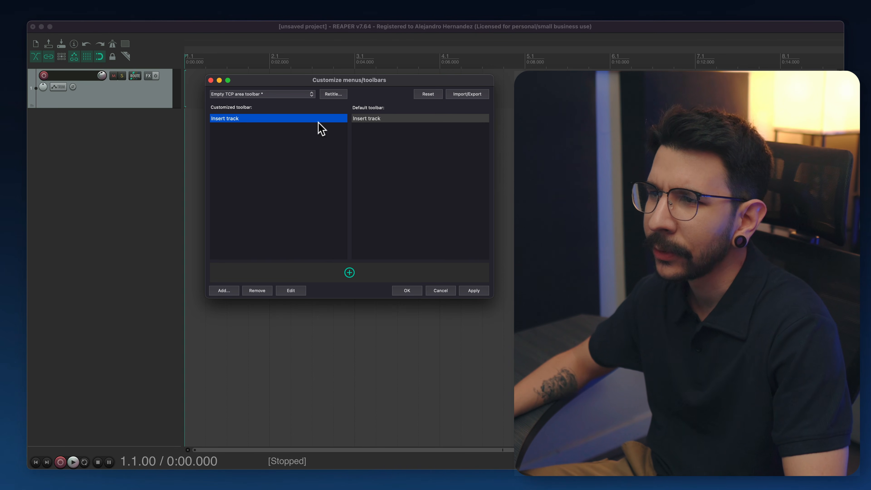
click(472, 290)
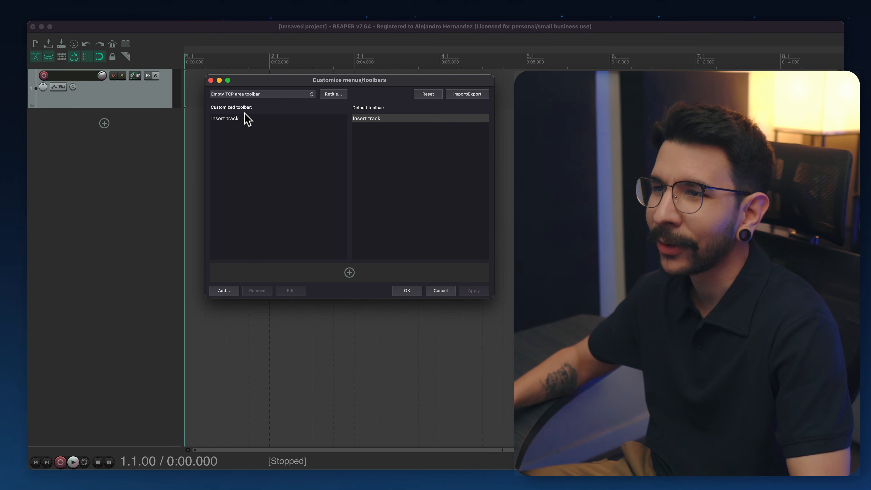
Step: Find the spacer actions and add "Track: Insert visual spacer before last touched track" to the customized toolbar
click(233, 291)
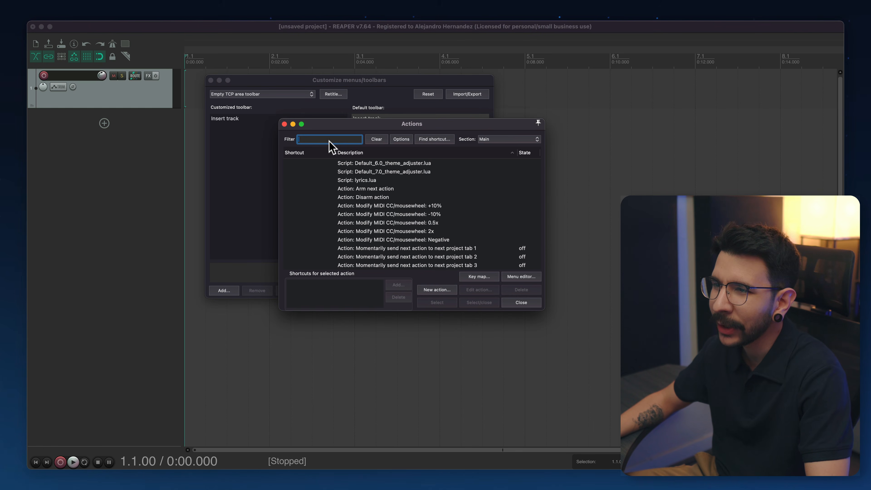
text(spacer)
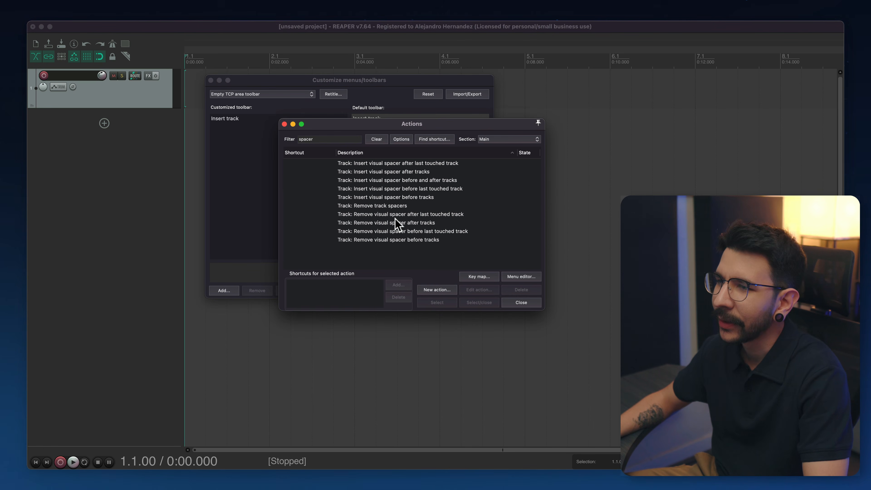
click(378, 188)
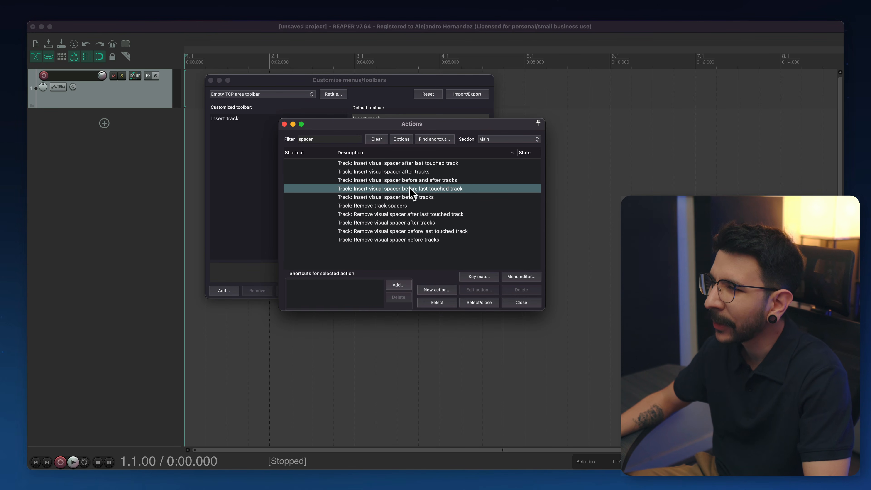
click(284, 123)
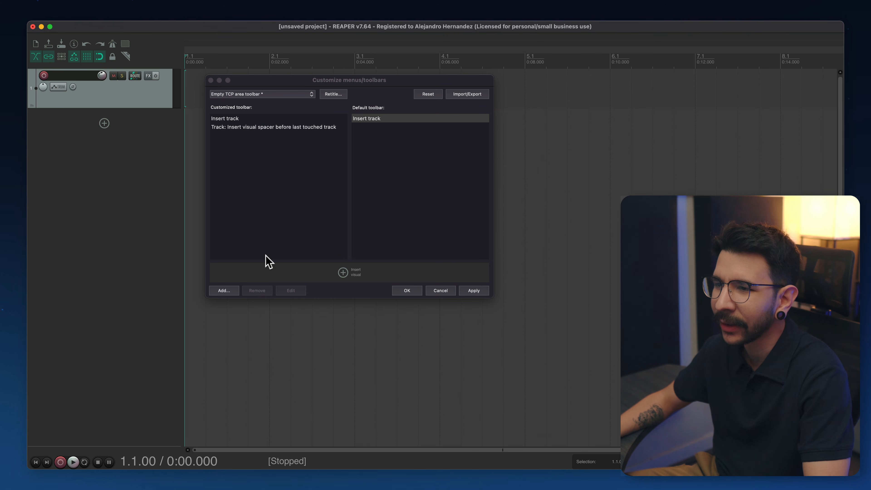
Step: Give the visual spacer action the toolbar_item_selected_take_extract.png icon, apply the toolbar changes and finish customizing
click(266, 128)
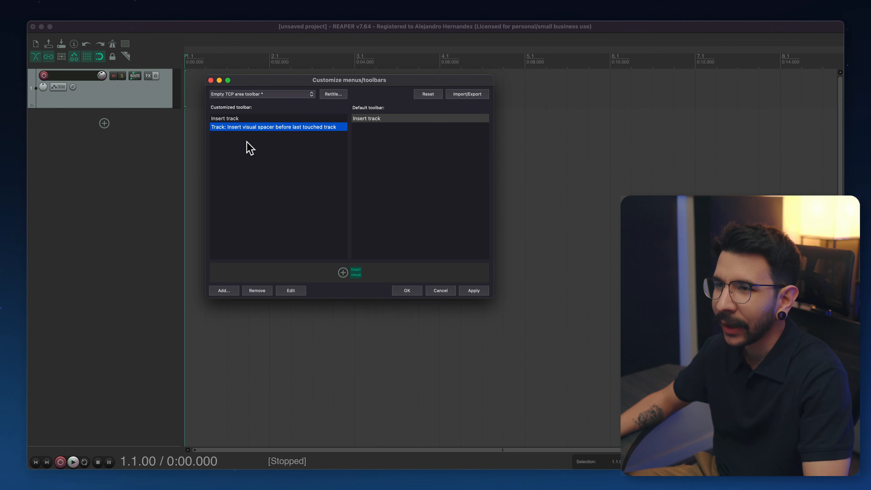
click(290, 291)
click(307, 311)
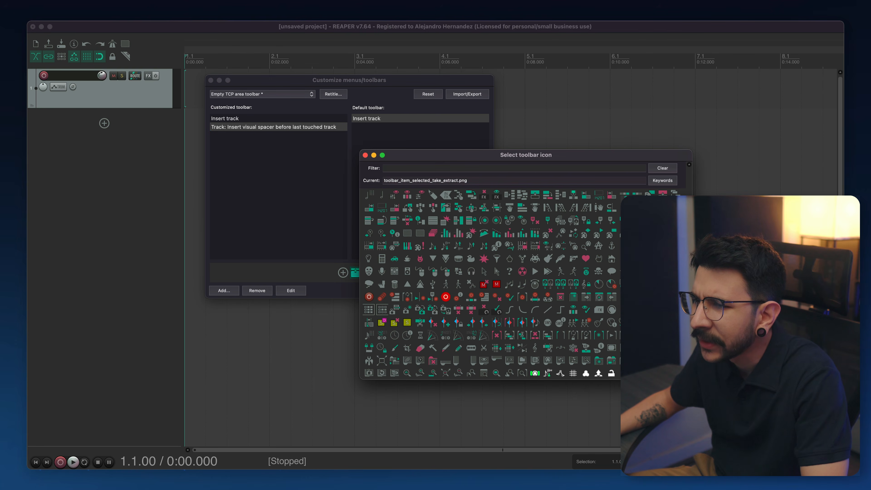
click(365, 155)
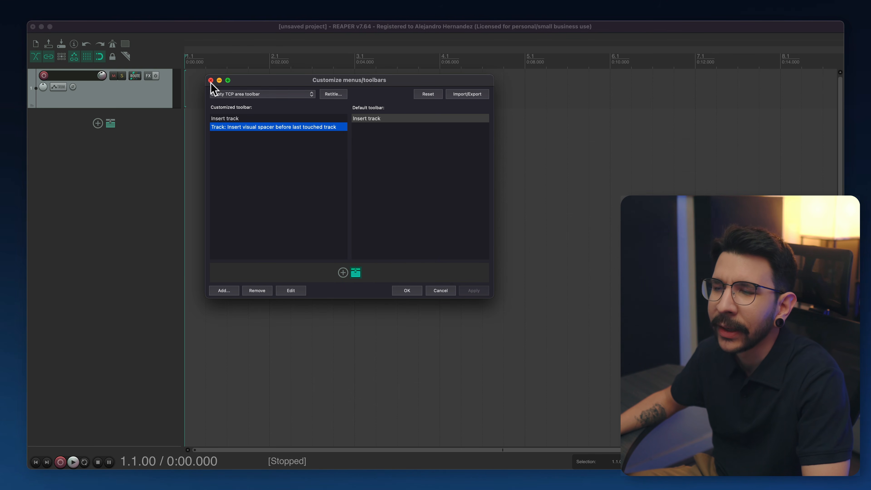
key(Return)
Step: Add four more tracks below the first track
click(130, 97)
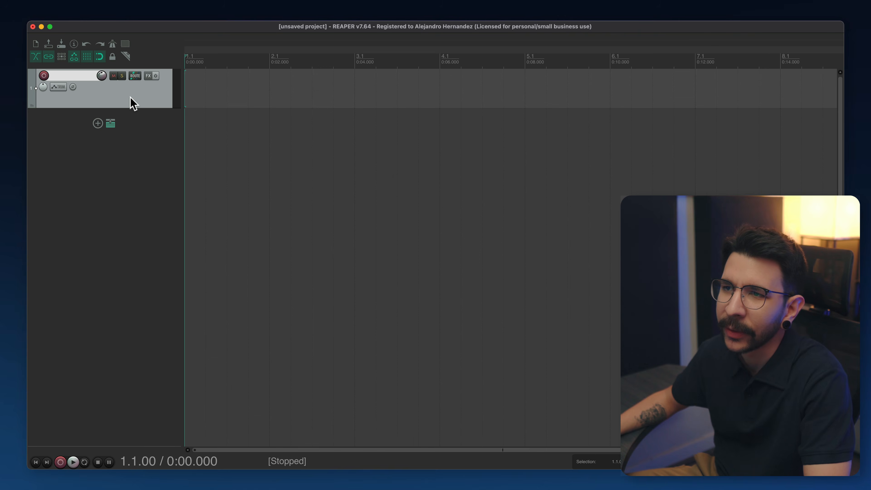
key(super+t)
key(super+t)
key(super+t)
key(super+t)
click(130, 96)
Step: Use the new toolbar action to insert visual spacers before tracks 3 and 5, then reselect track 3
click(114, 181)
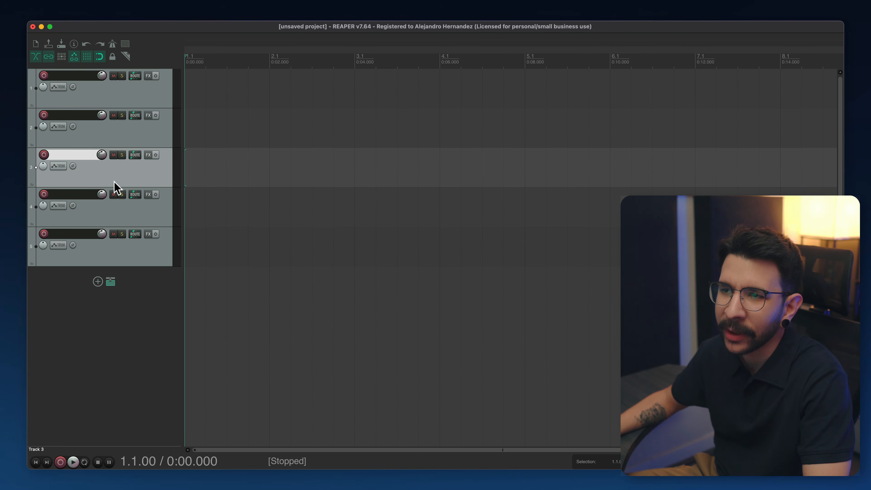
click(111, 282)
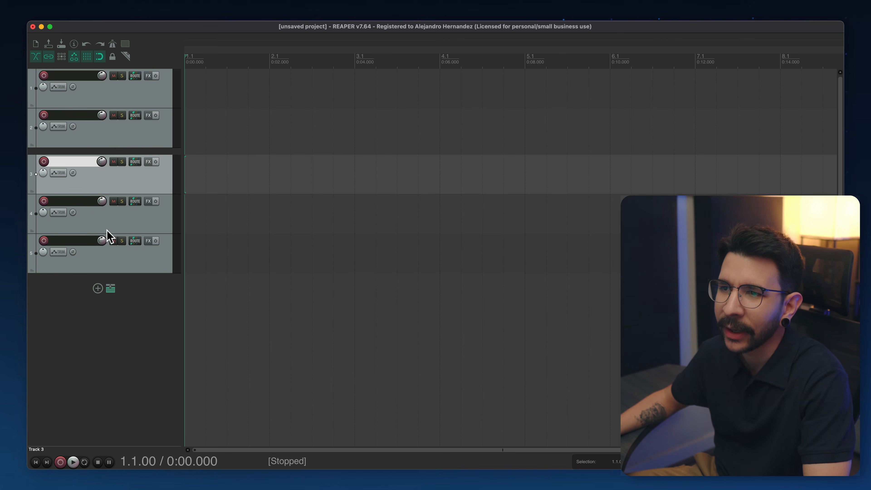
click(111, 266)
click(111, 288)
key(Up)
key(Up)
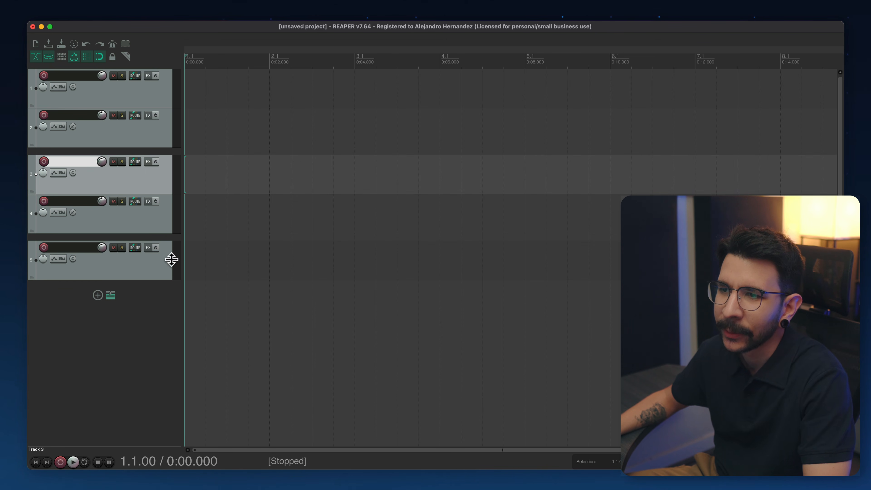